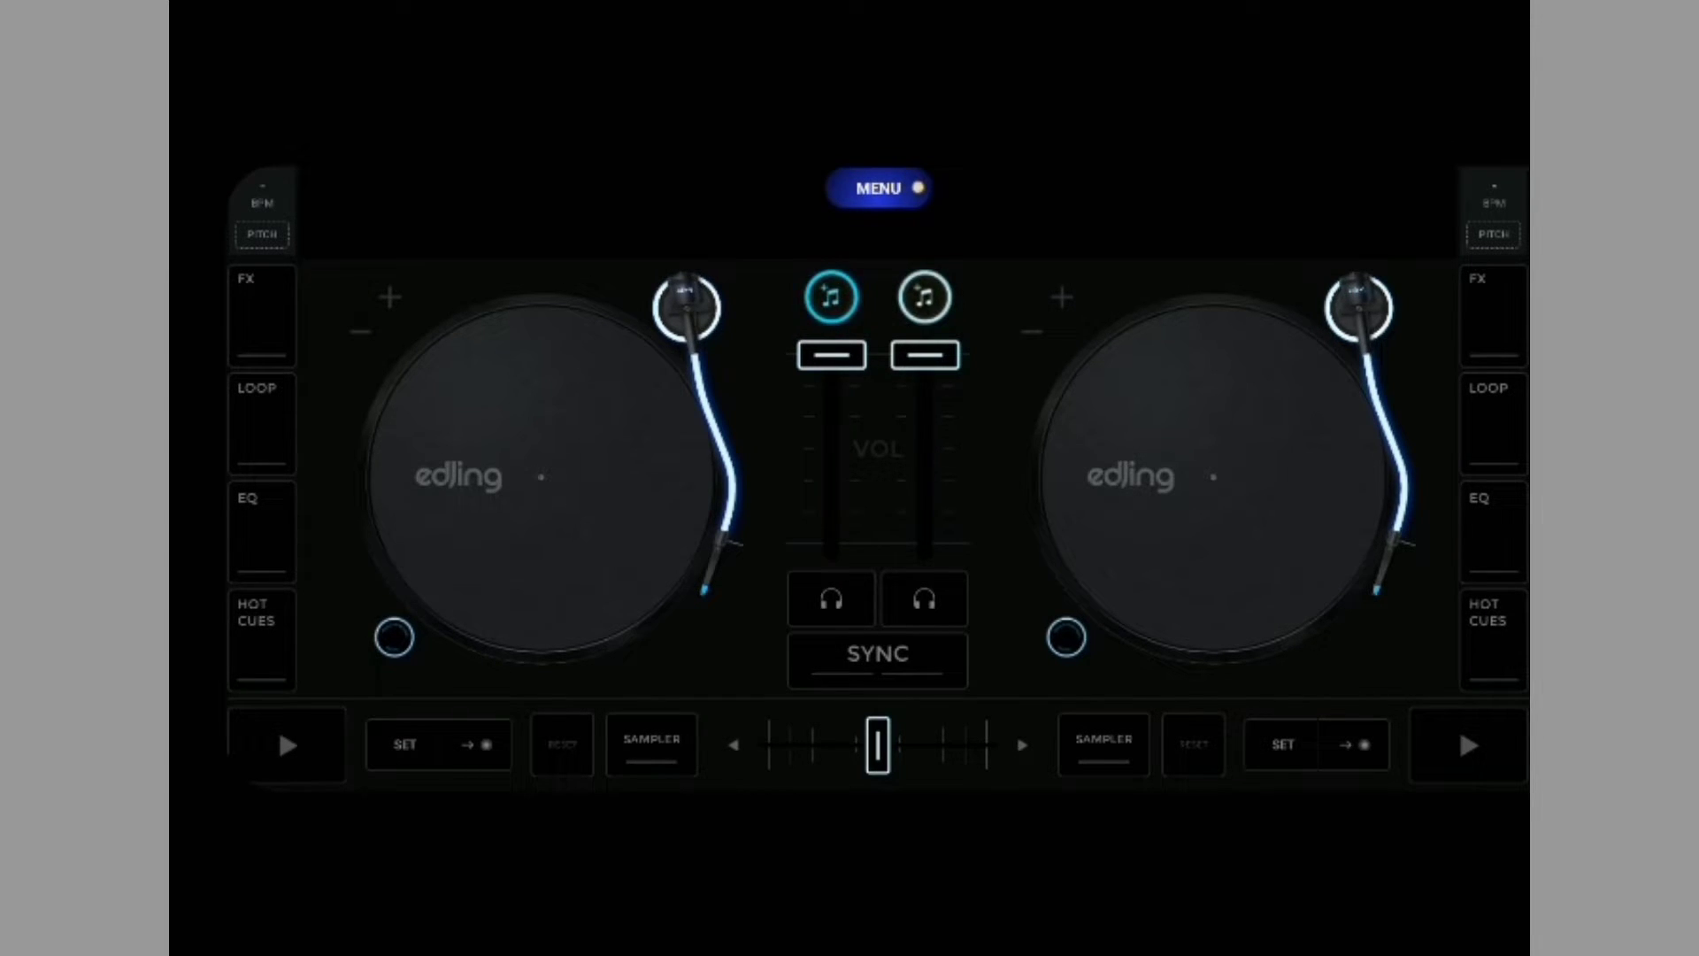
Scroll the Tracks library and load AUD-20220502-WA0002 (90 BPM) onto the left deck.
left_click(830, 296)
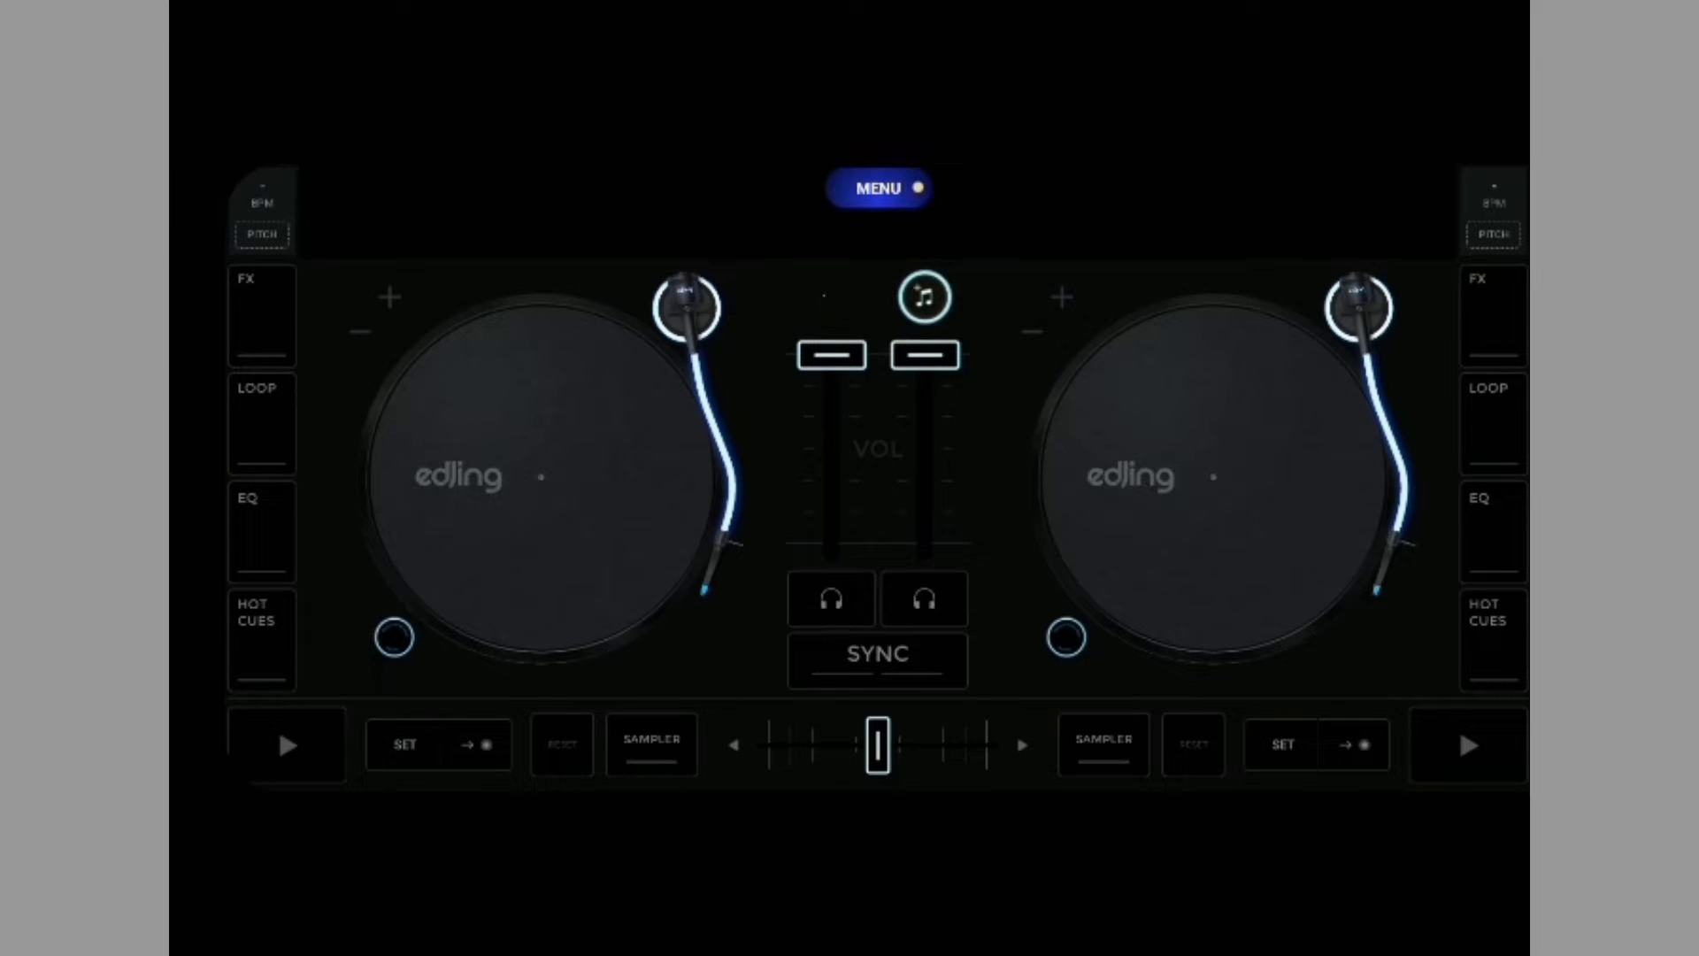
scroll(876, 548, "down", 10)
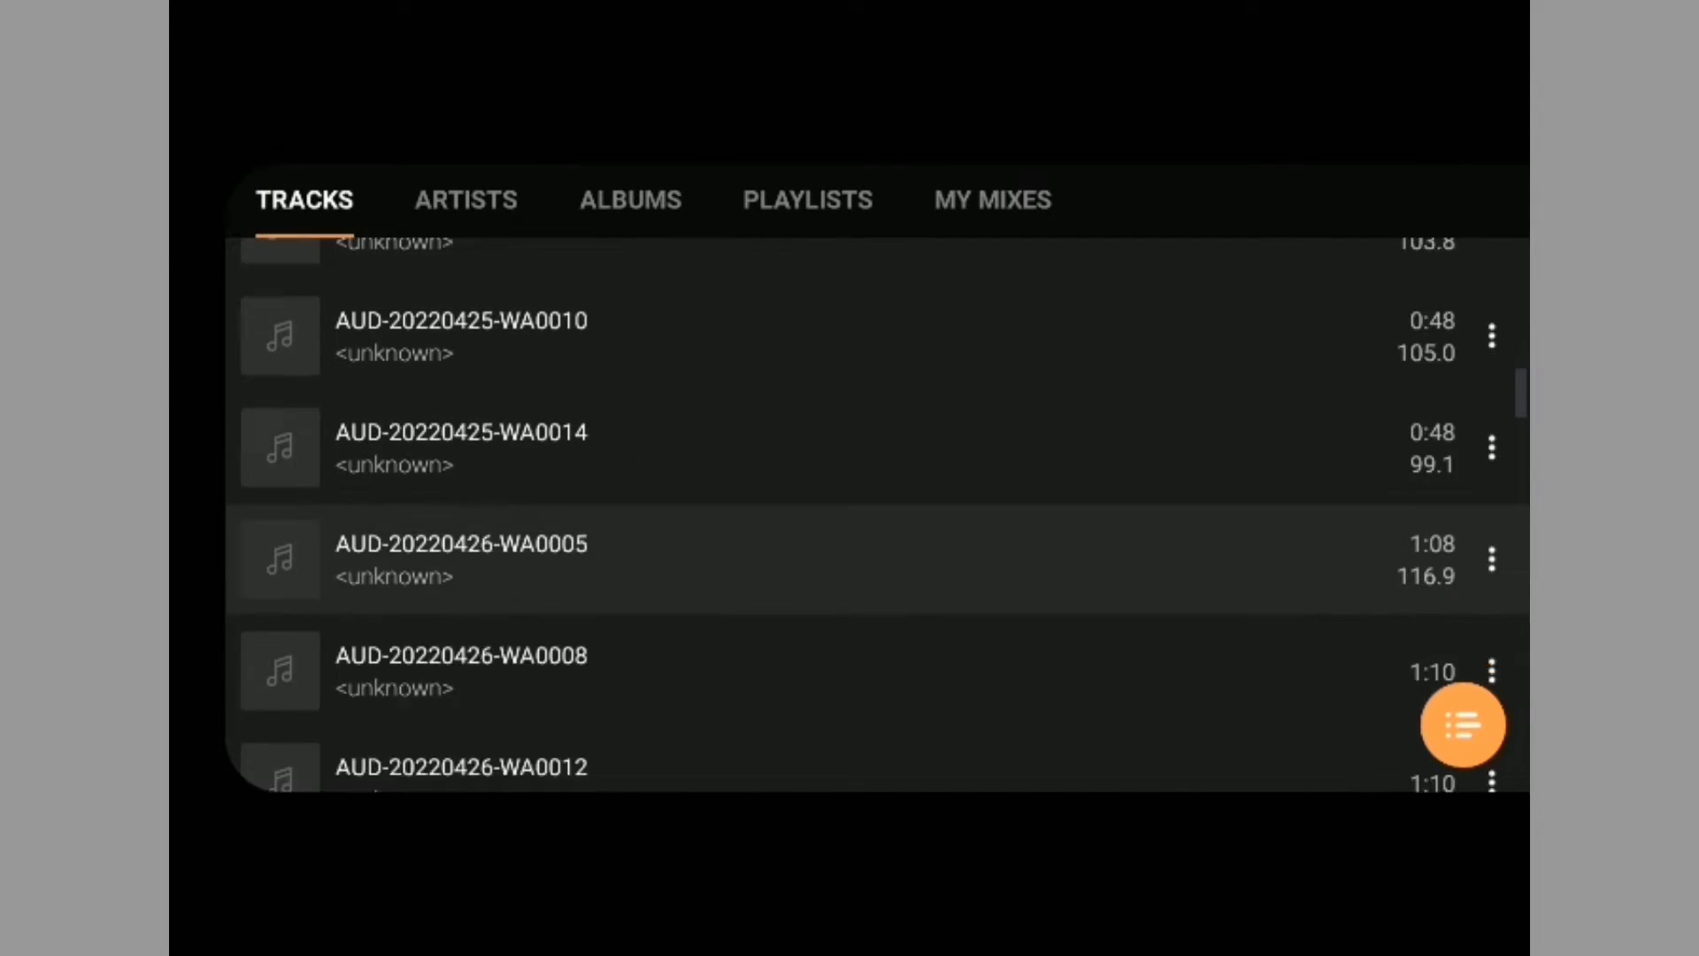
scroll(876, 549, "down", 3)
scroll(876, 549, "down", 3)
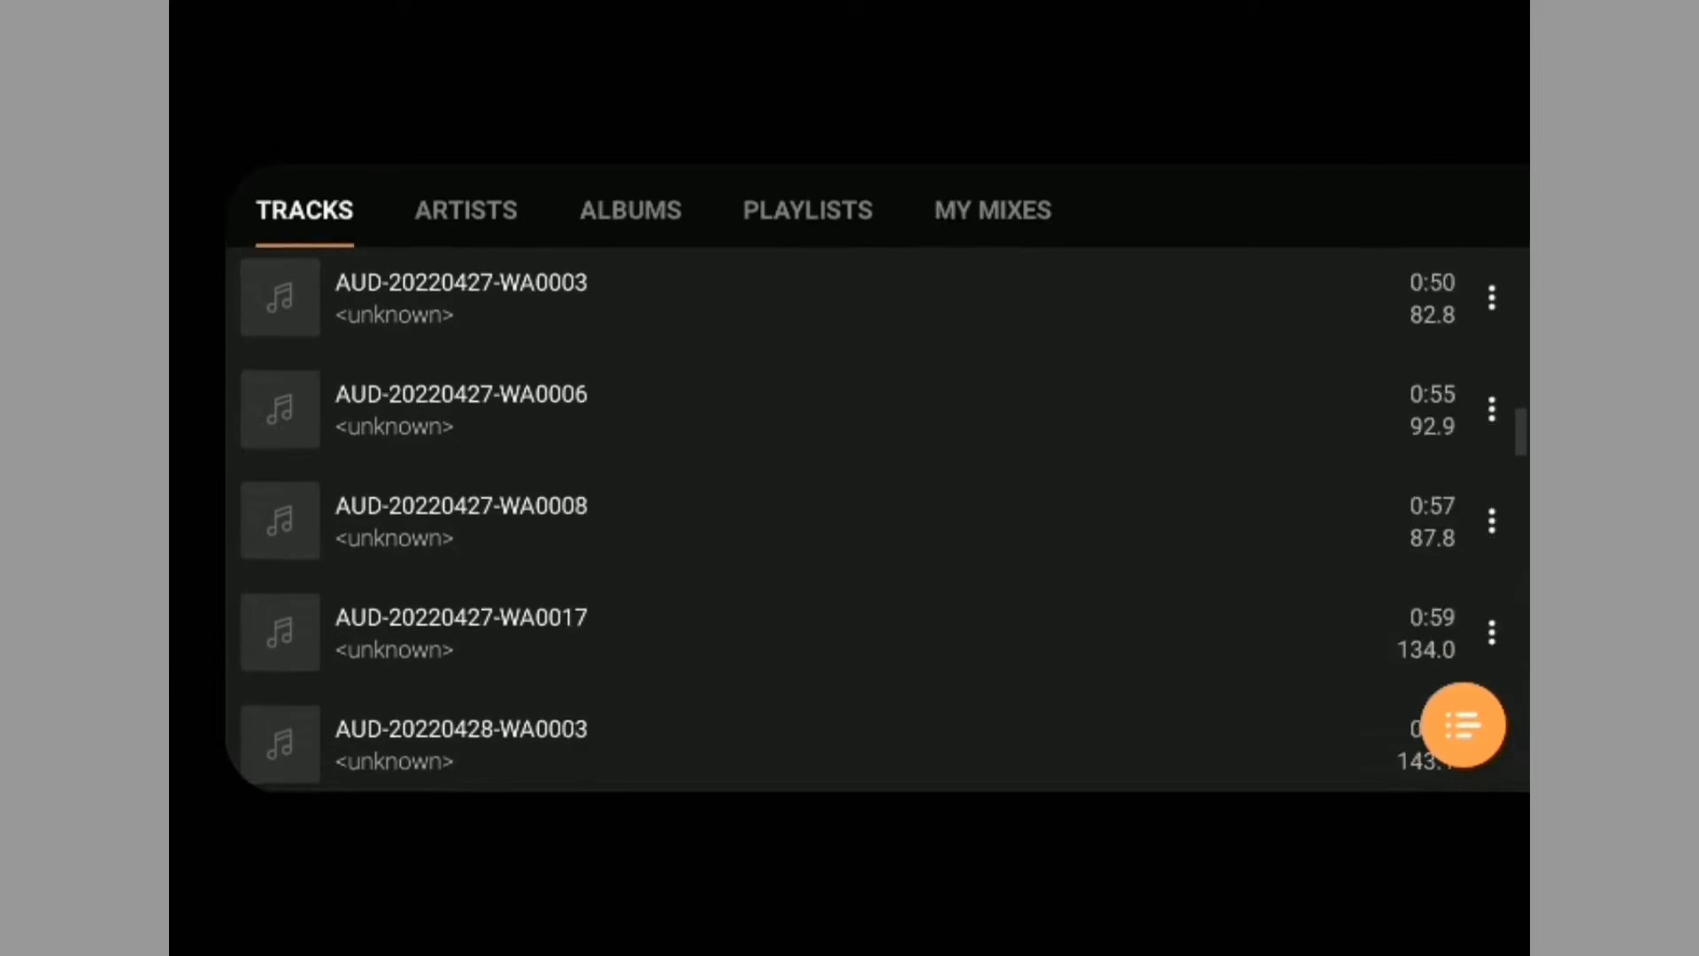
scroll(876, 548, "down", 3)
scroll(876, 513, "down", 3)
scroll(876, 514, "down", 2)
scroll(876, 513, "down", 2)
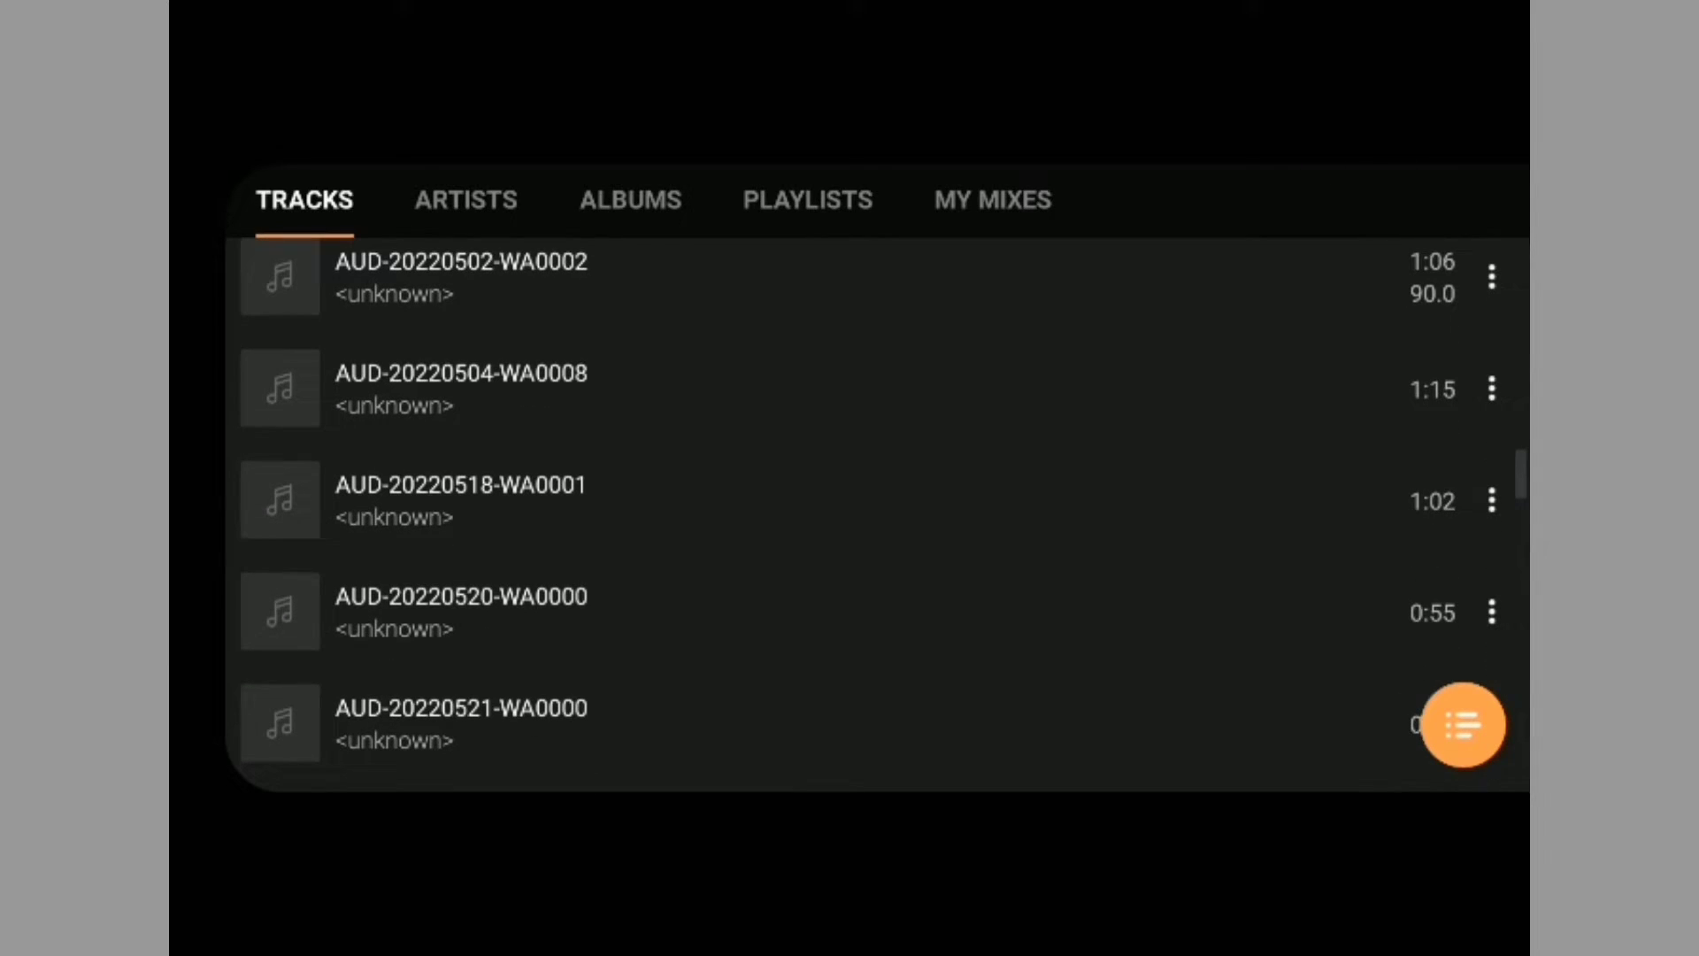
left_click(460, 277)
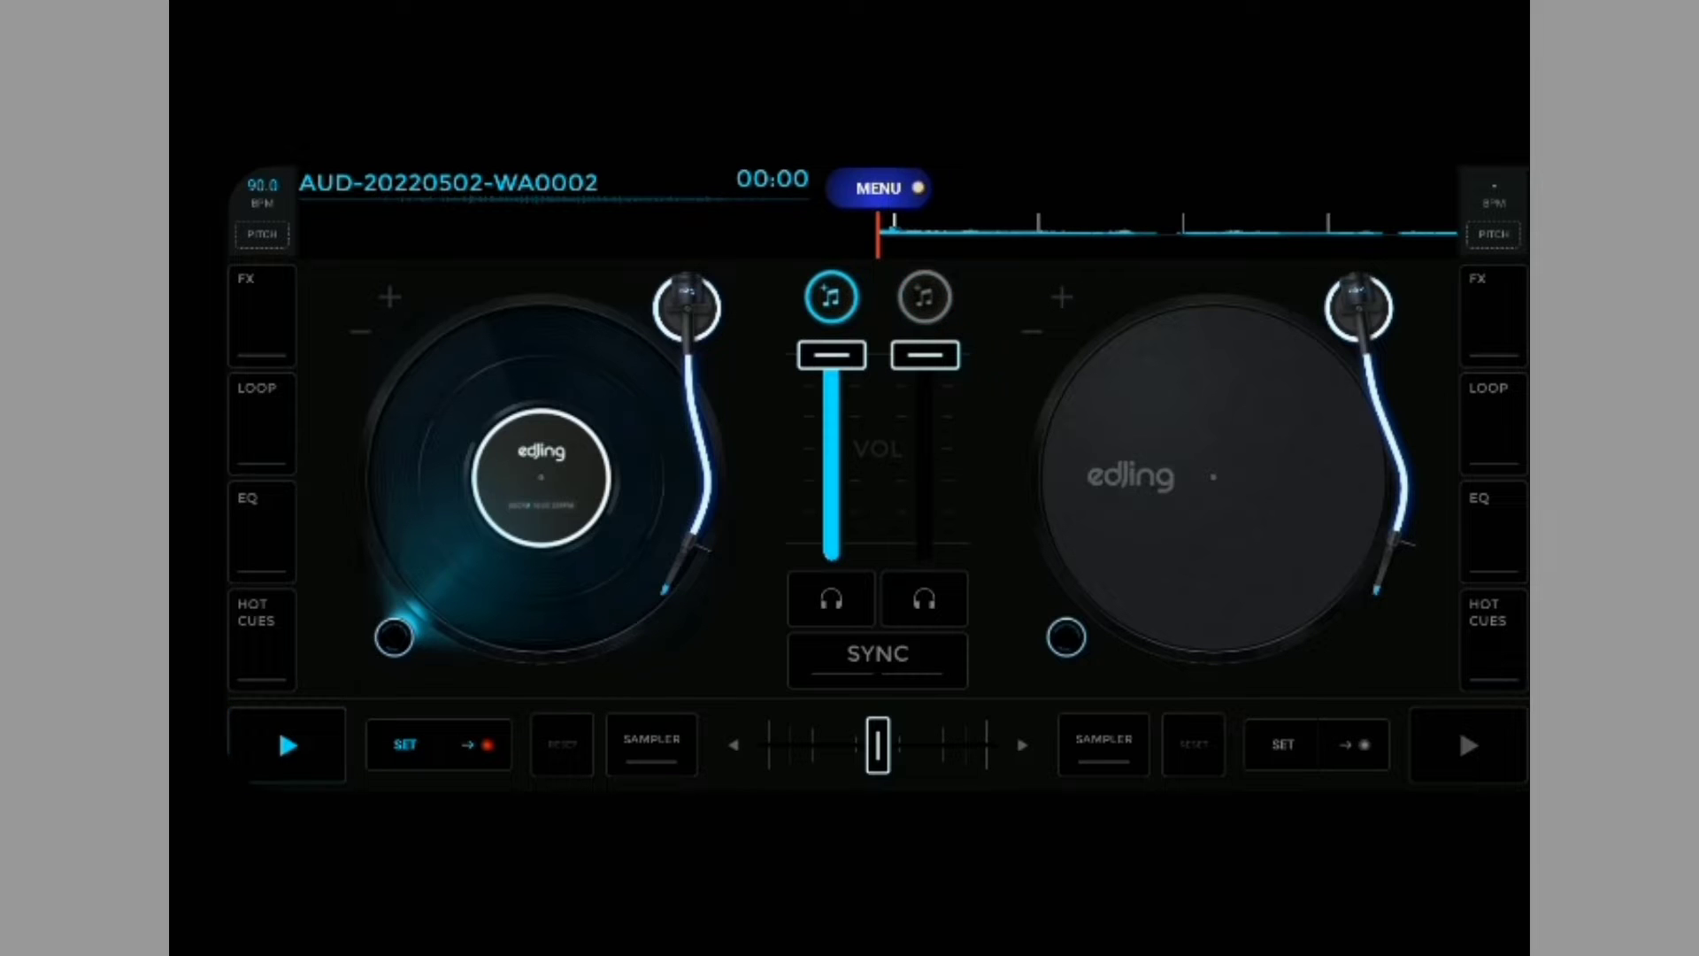
Preview deck A's track briefly, then switch between FX and EQ, leaving EQ shown and playing.
left_click(288, 745)
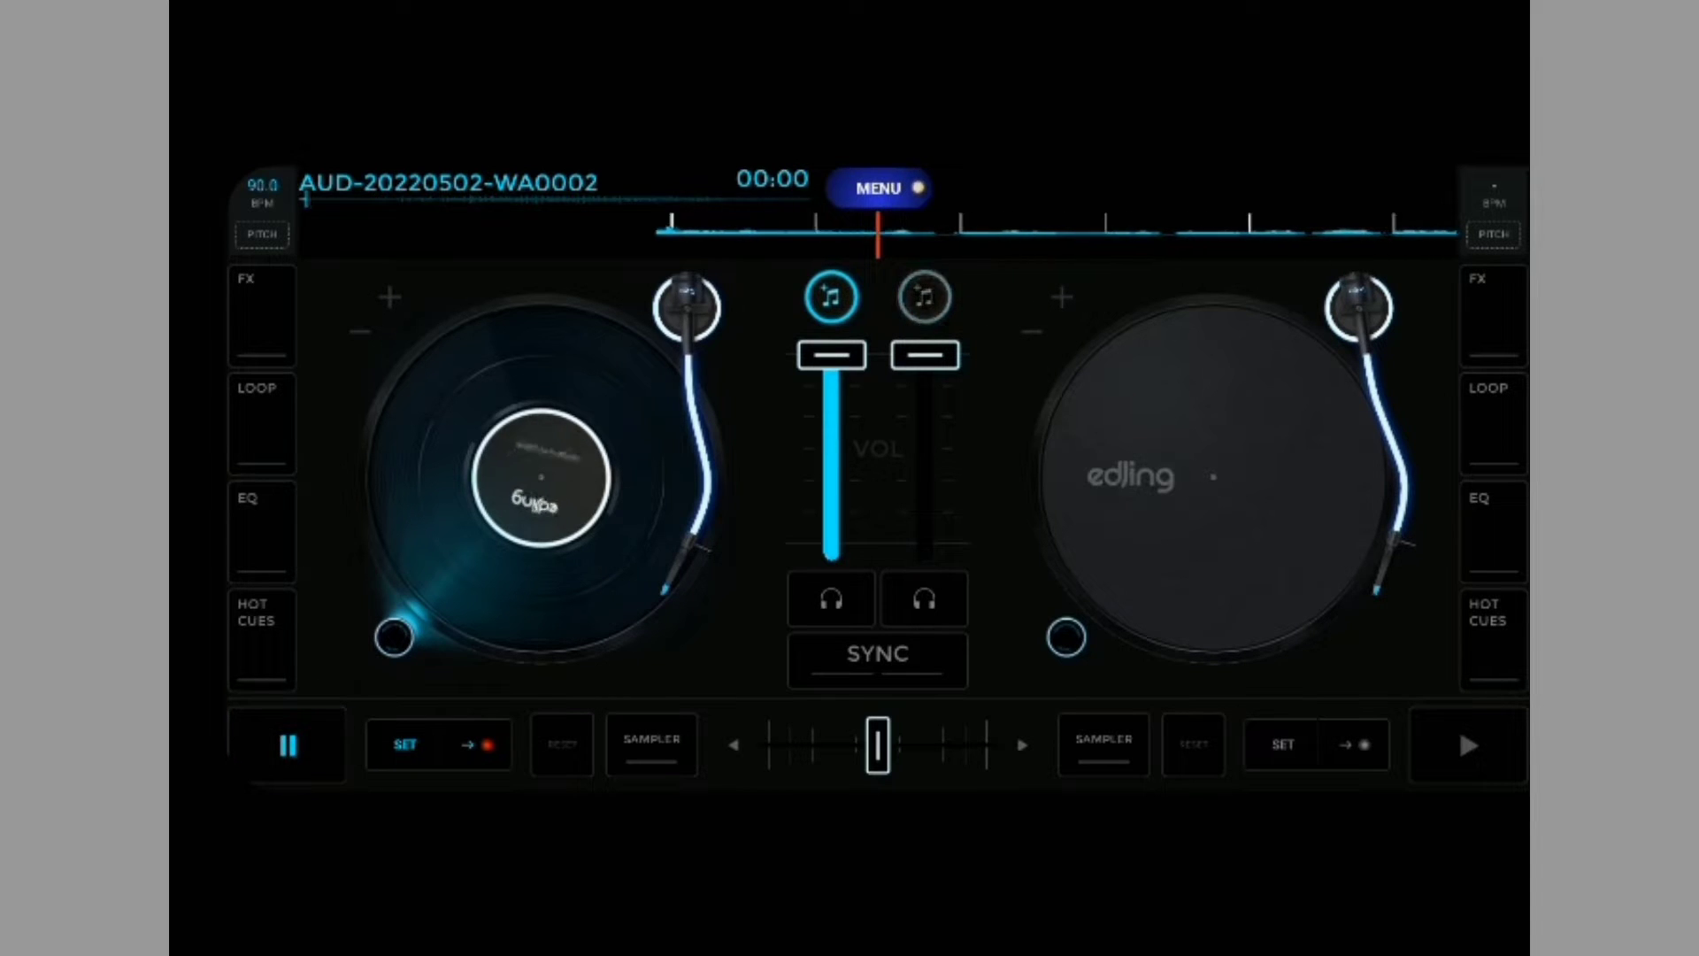
left_click(288, 745)
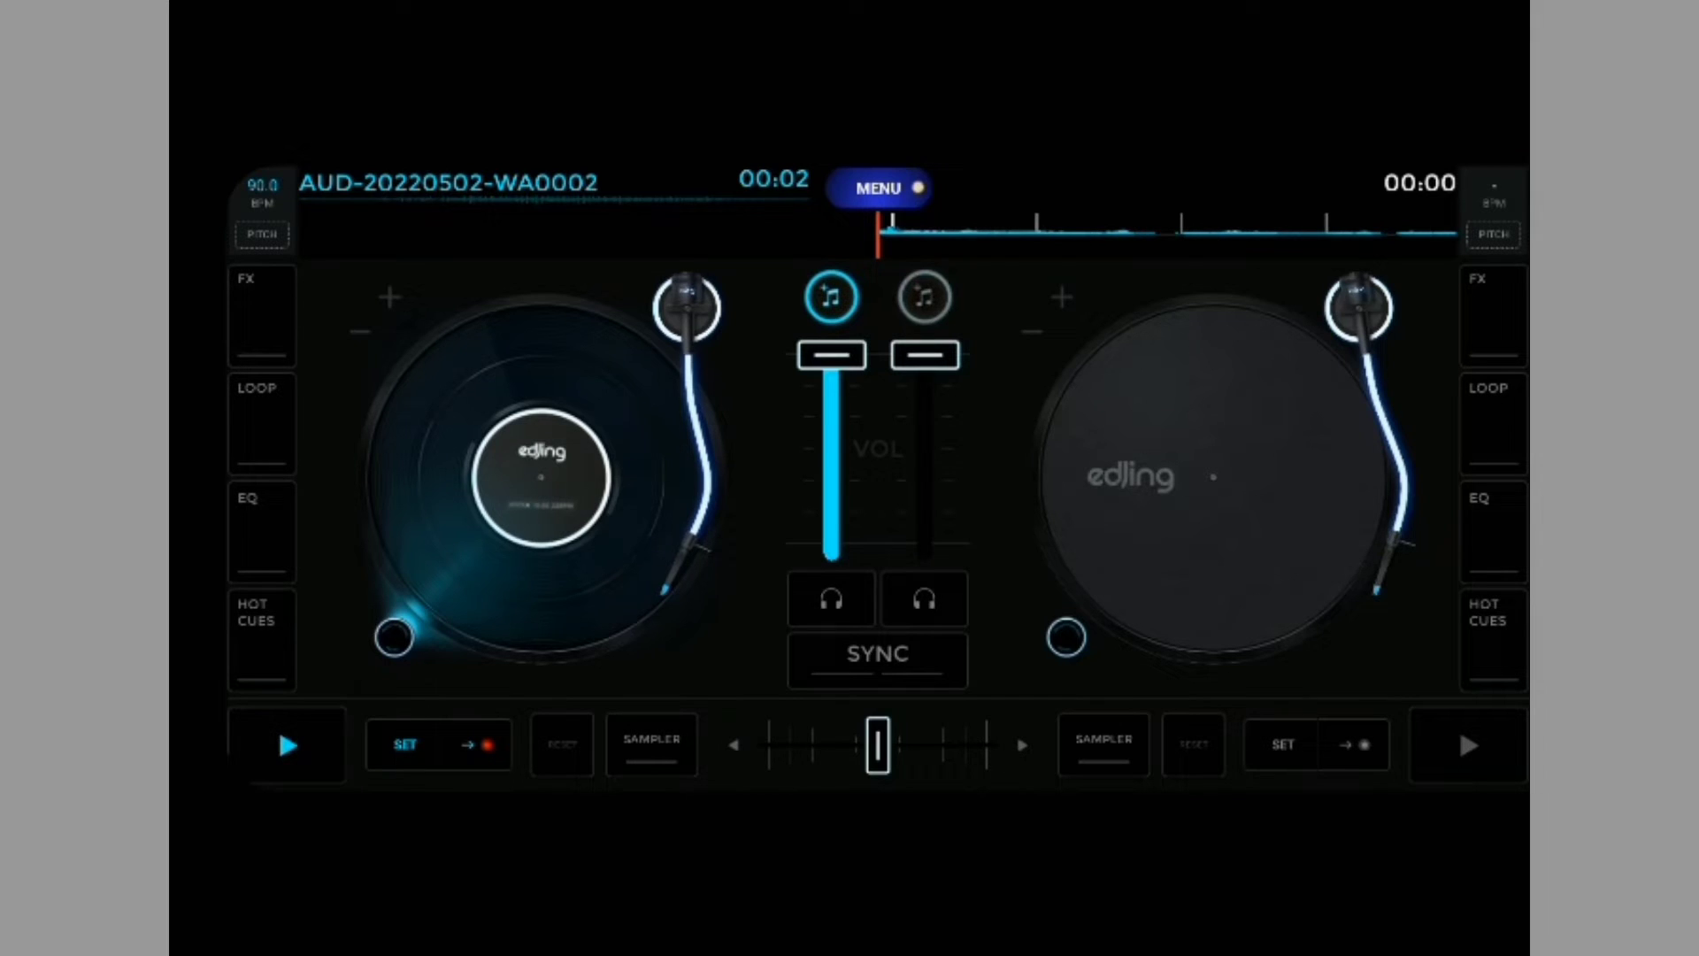
left_click(262, 316)
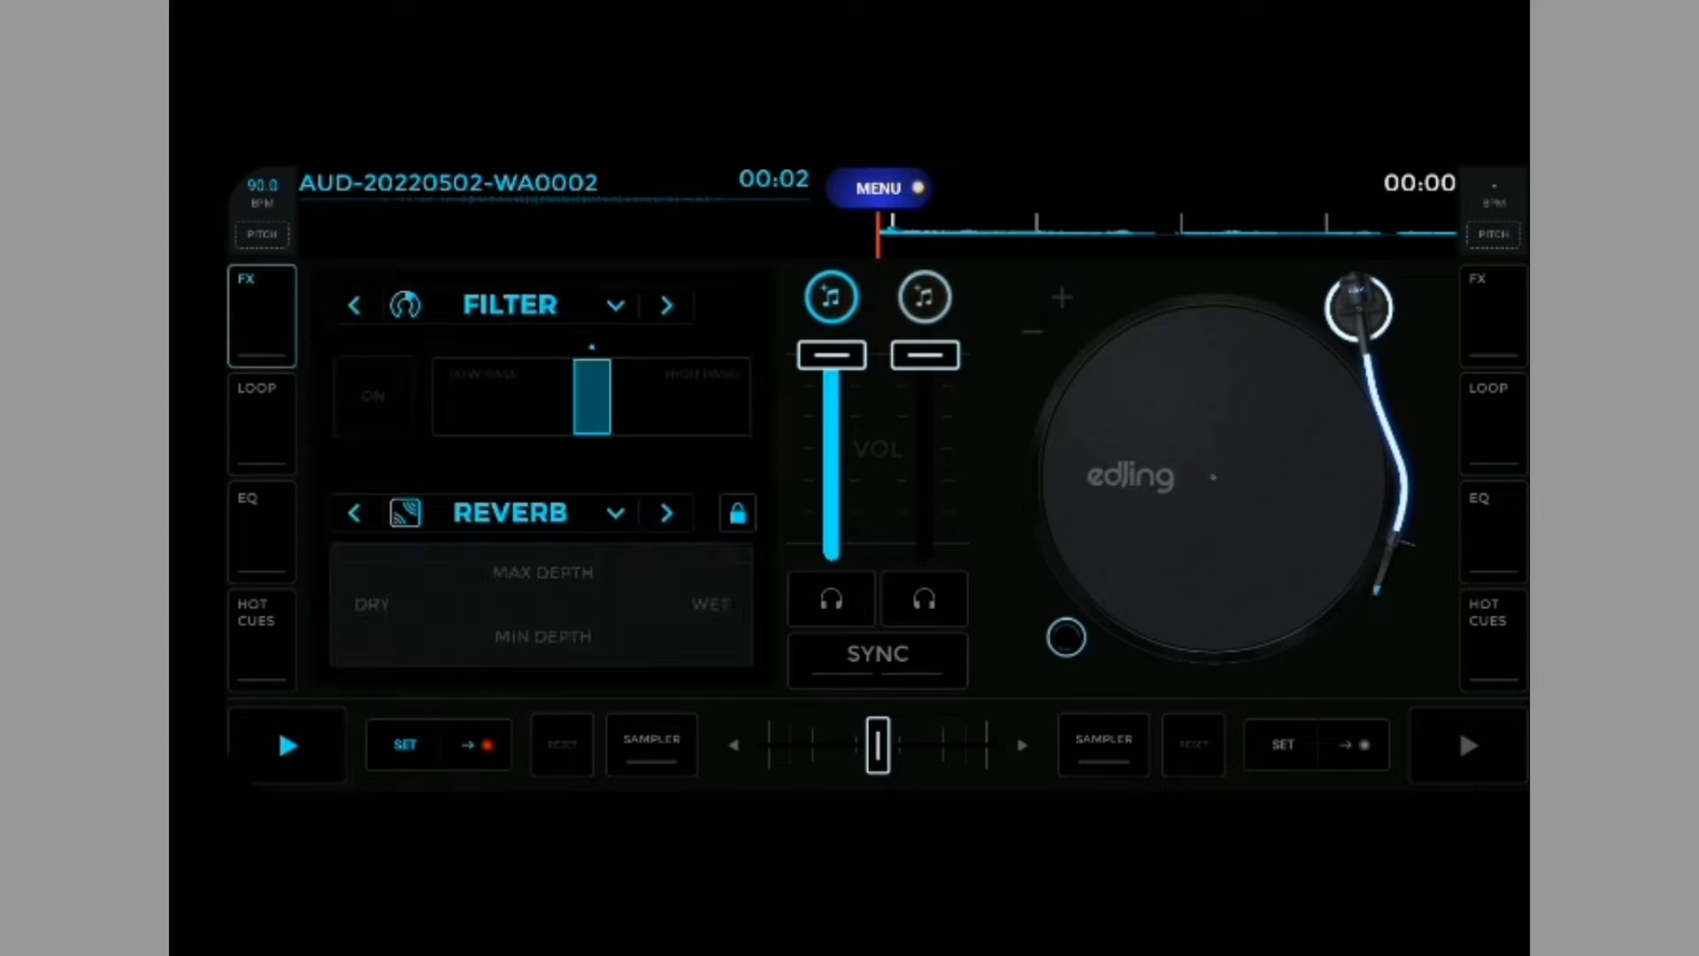
left_click(262, 531)
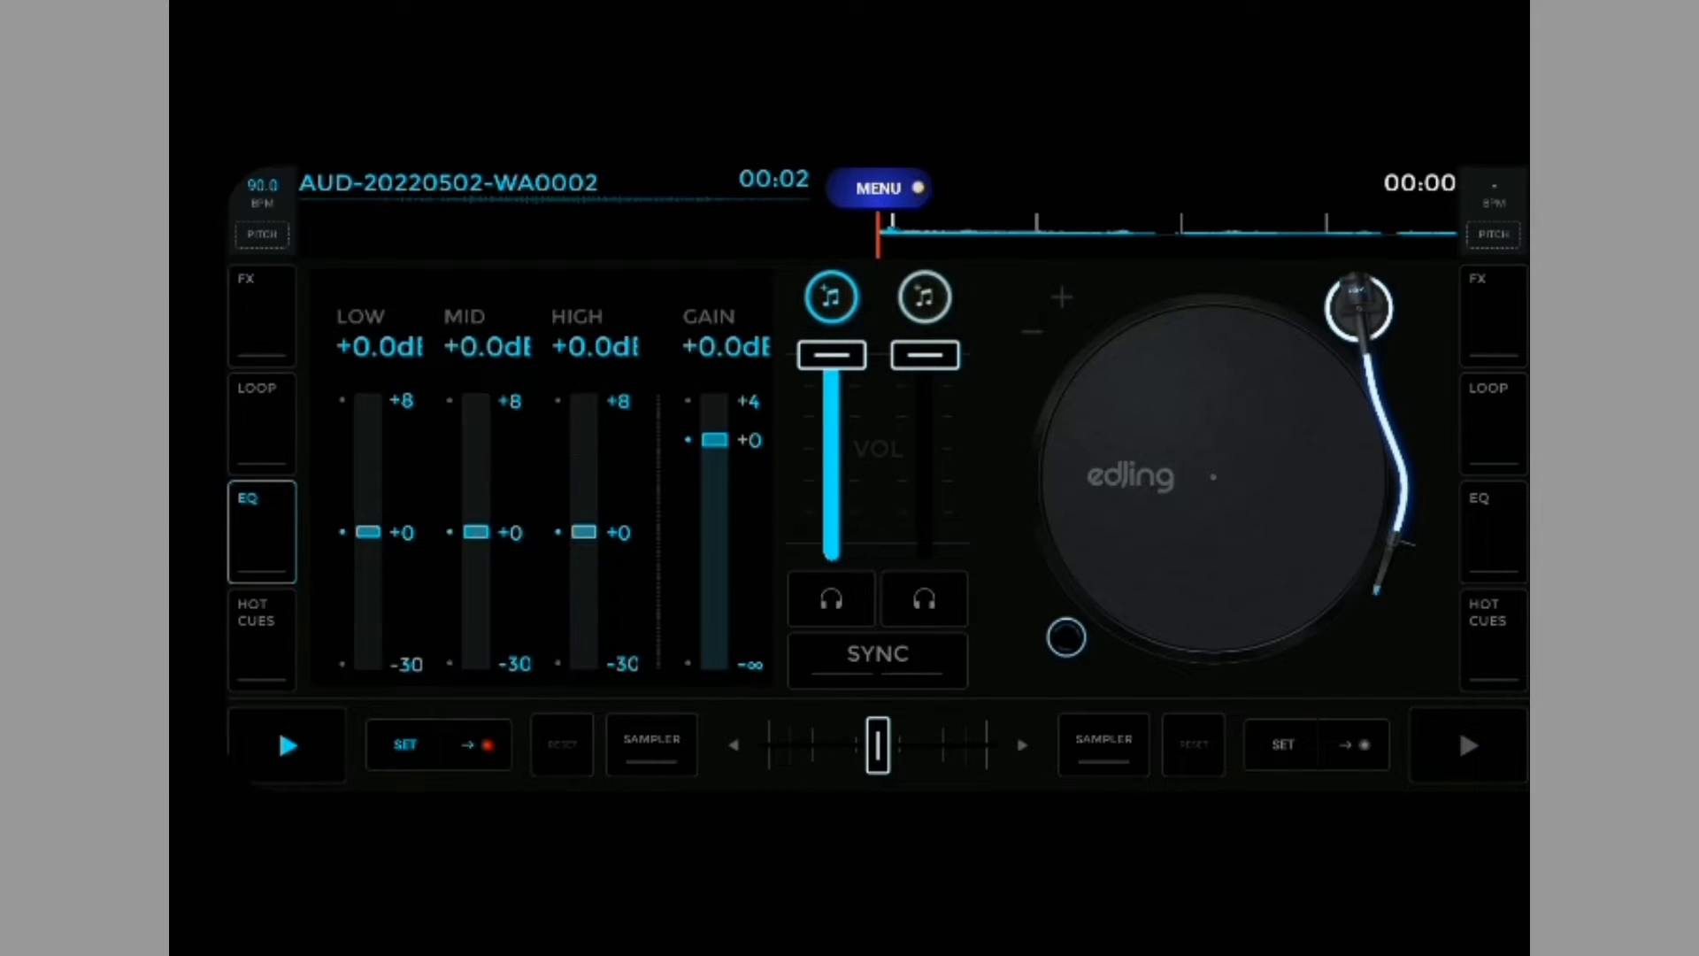
left_click(262, 316)
left_click(262, 531)
left_click(262, 316)
left_click(262, 531)
left_click(262, 316)
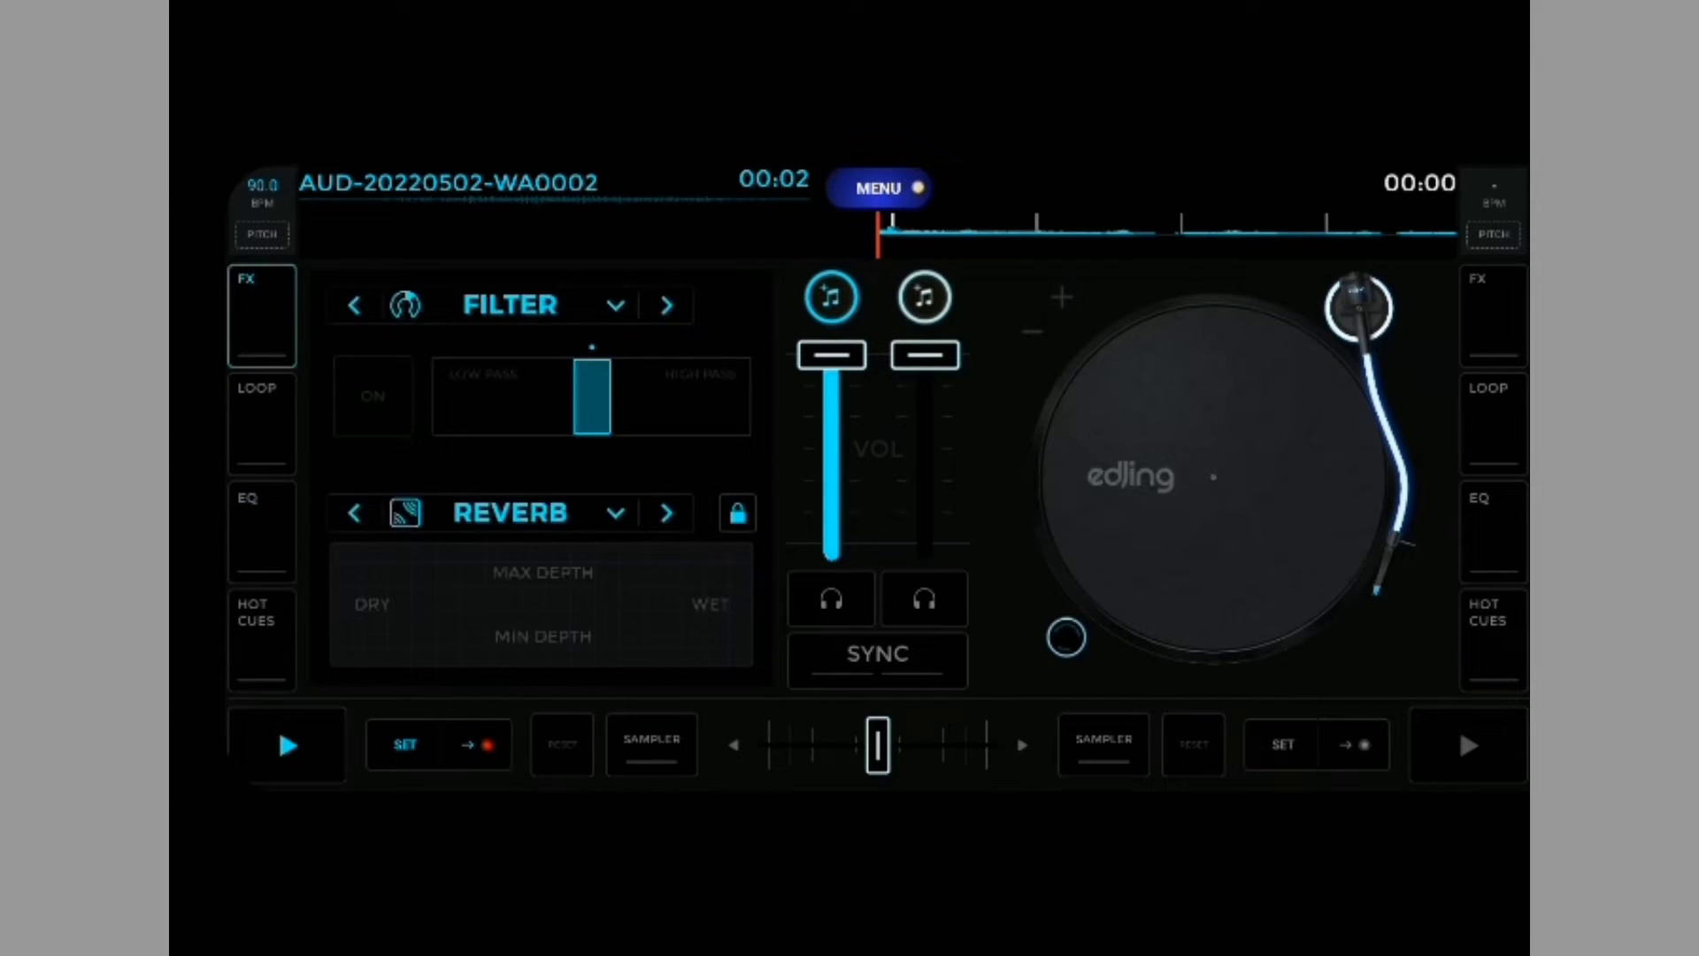
left_click(262, 531)
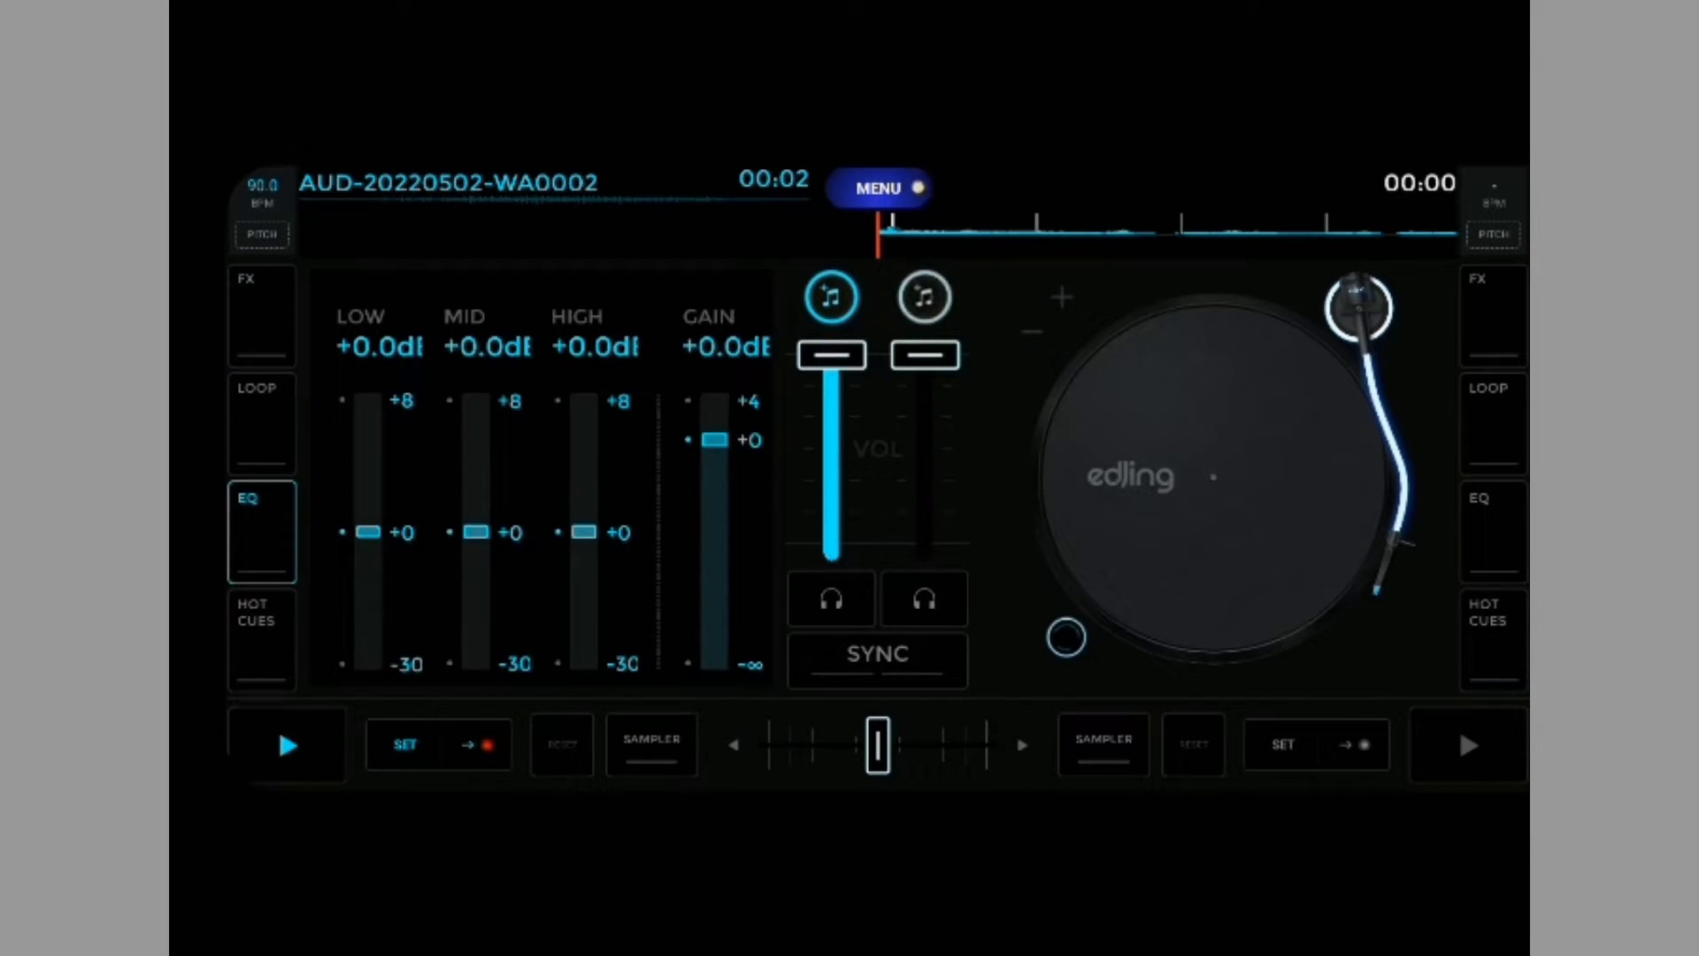
left_click(287, 745)
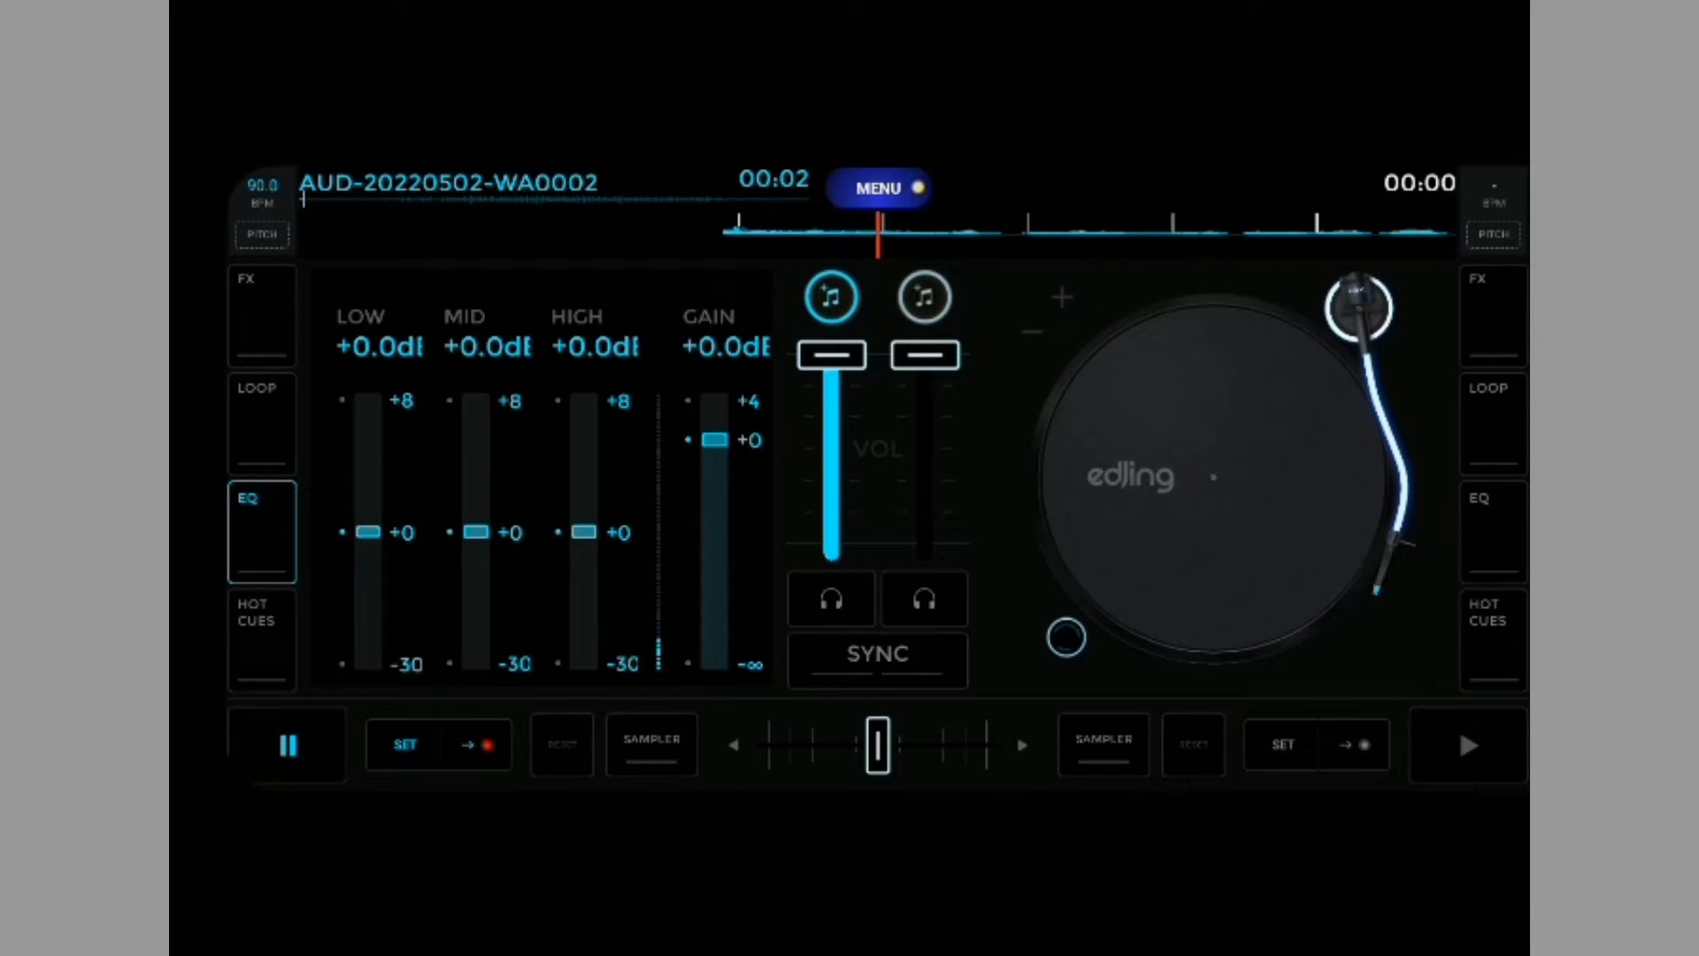
Cut deck A's MID to -5.4 dB and HIGH to -21.6 dB, previewing playback, then pause.
left_click(287, 745)
left_click_drag(476, 531, 476, 555)
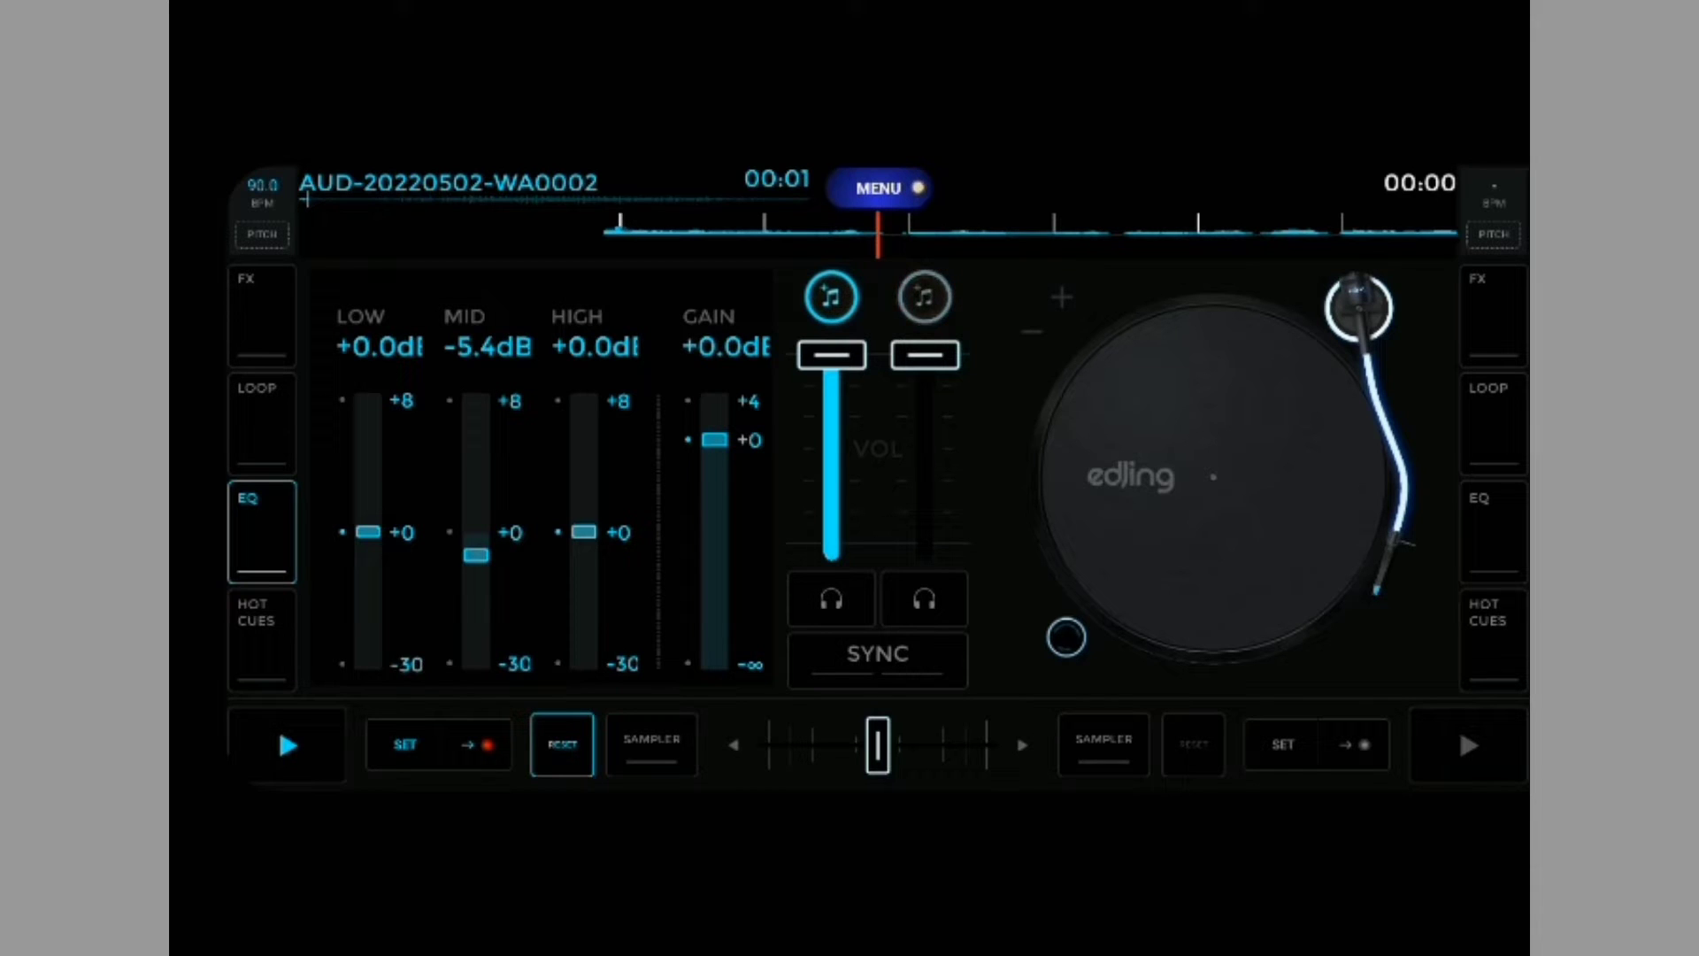
left_click(288, 745)
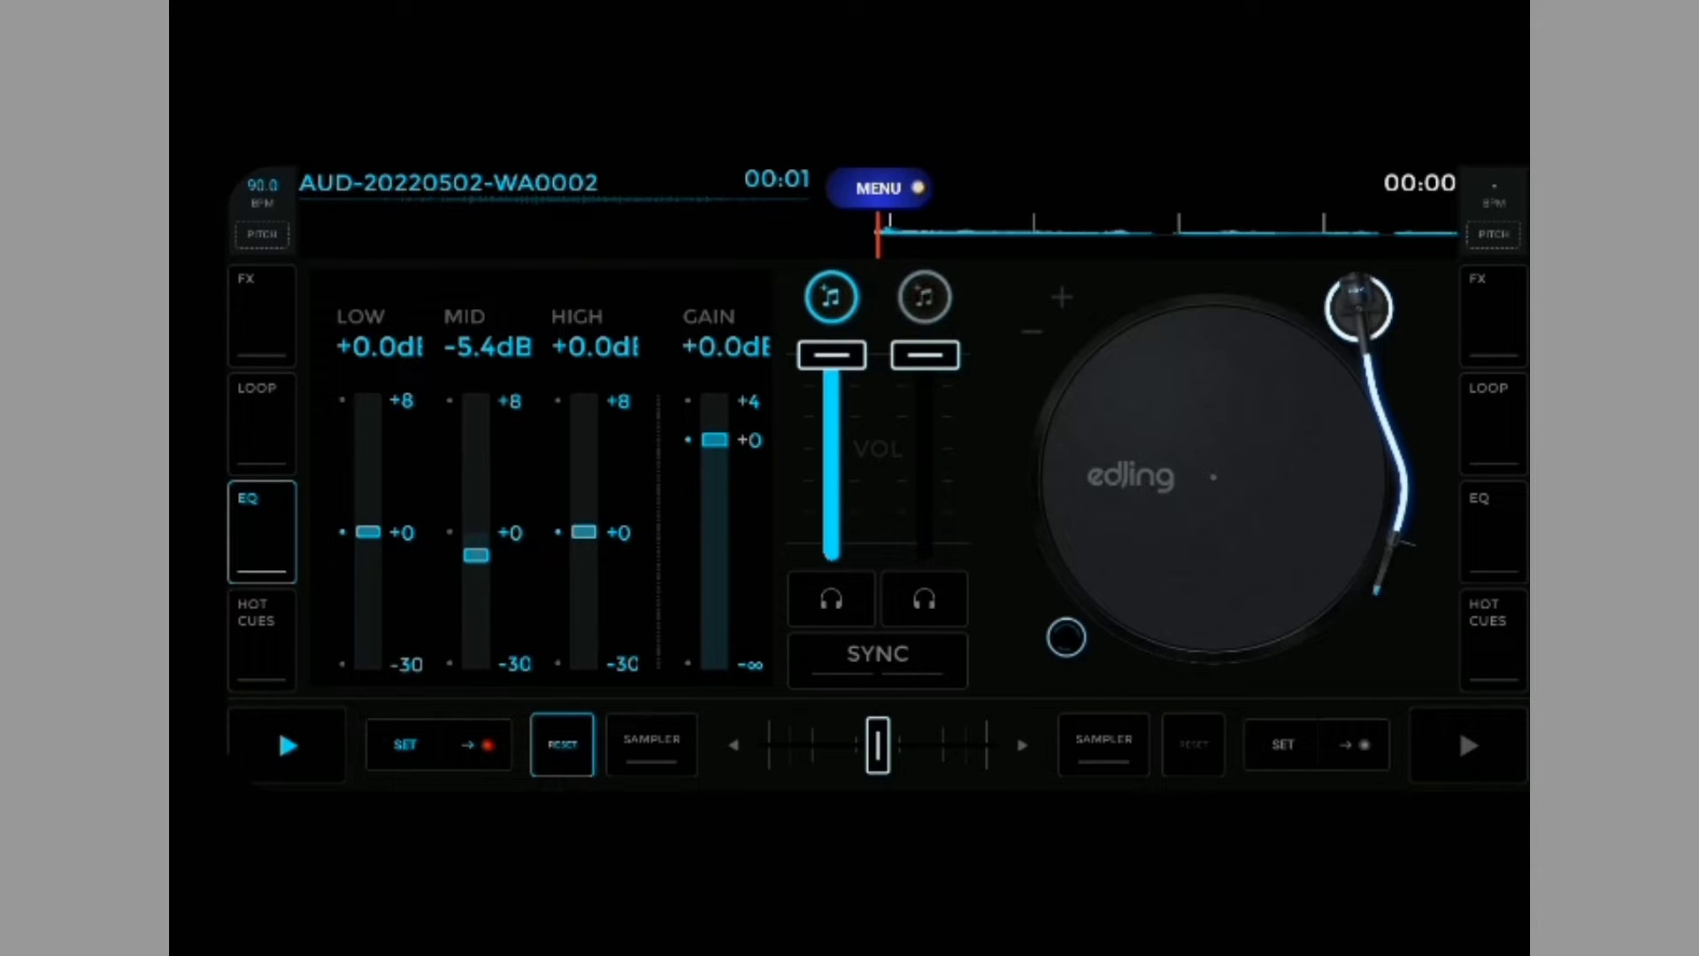
left_click_drag(584, 531, 584, 626)
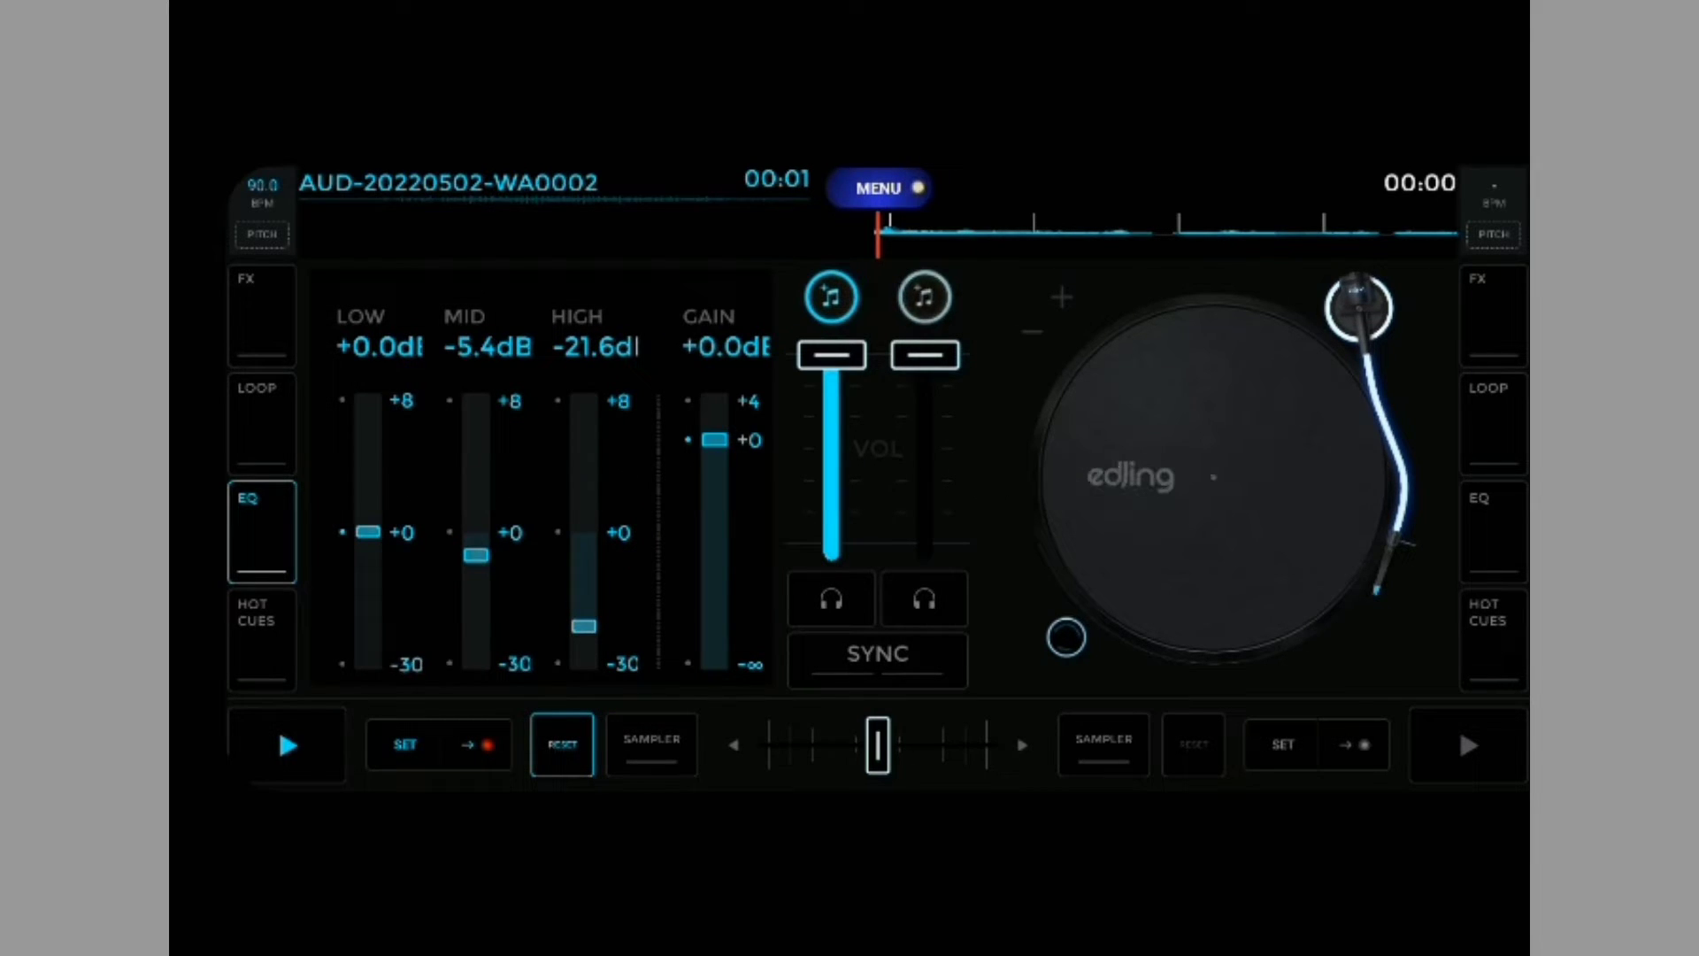
left_click(287, 745)
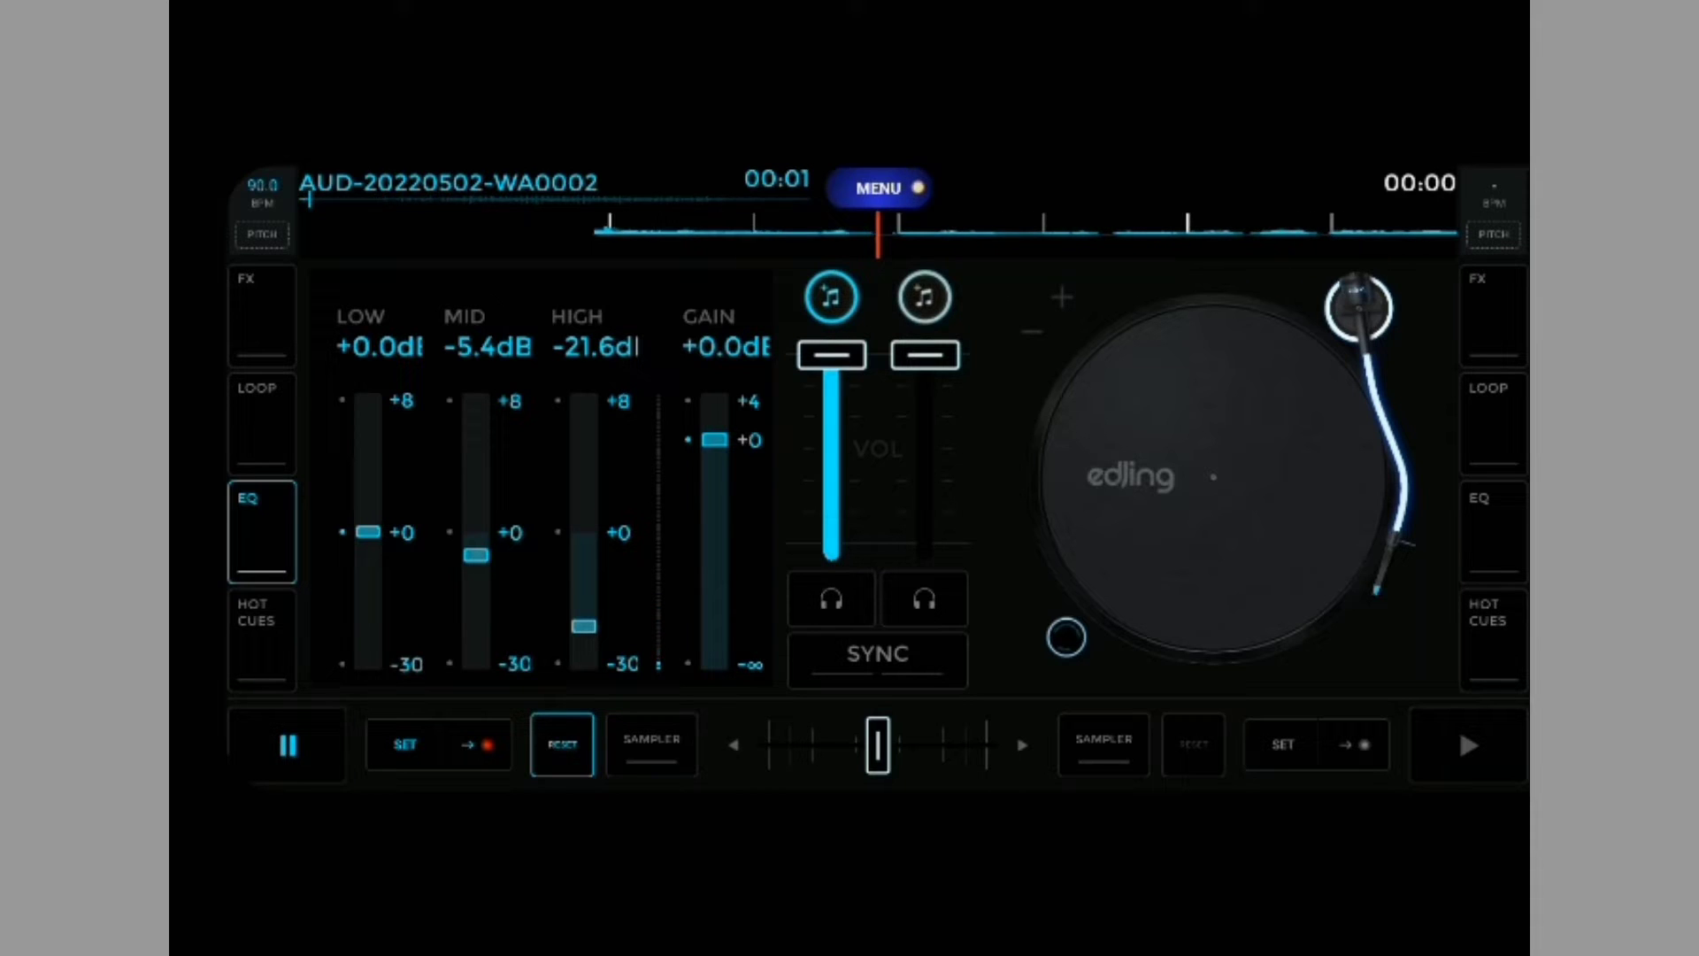
left_click(288, 745)
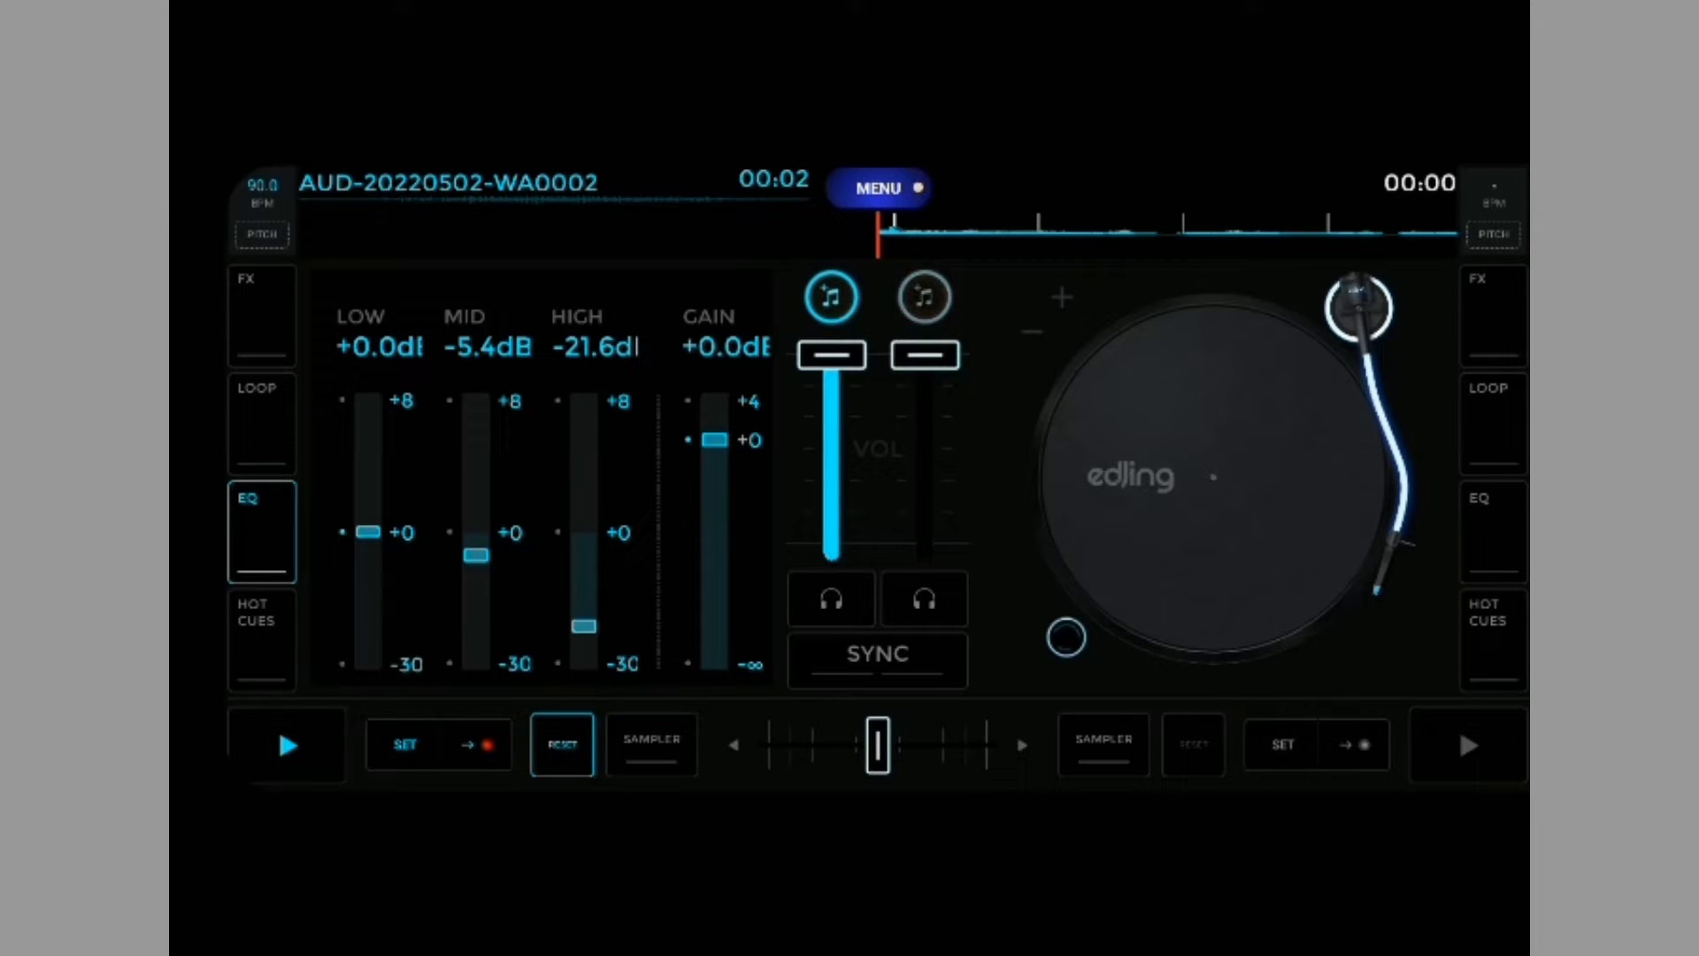
Lock the Reverb effect and sweep it from dry toward wet while deck A plays, then pause.
left_click(262, 316)
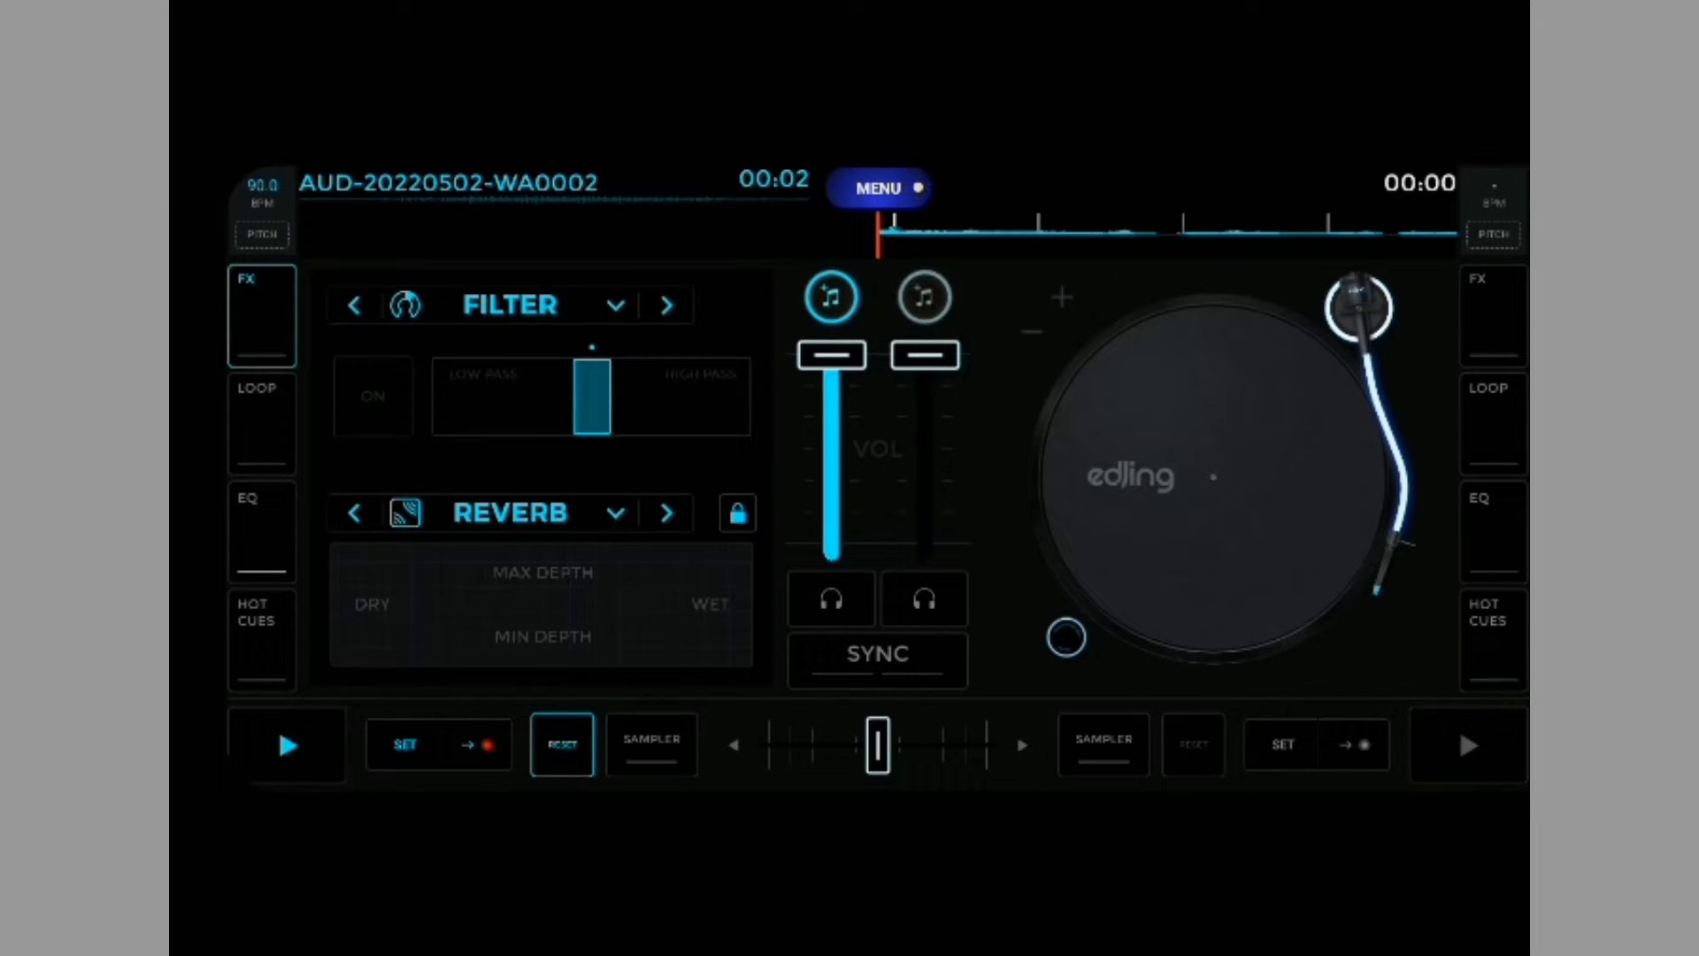
left_click(389, 601)
left_click(738, 513)
left_click(394, 602)
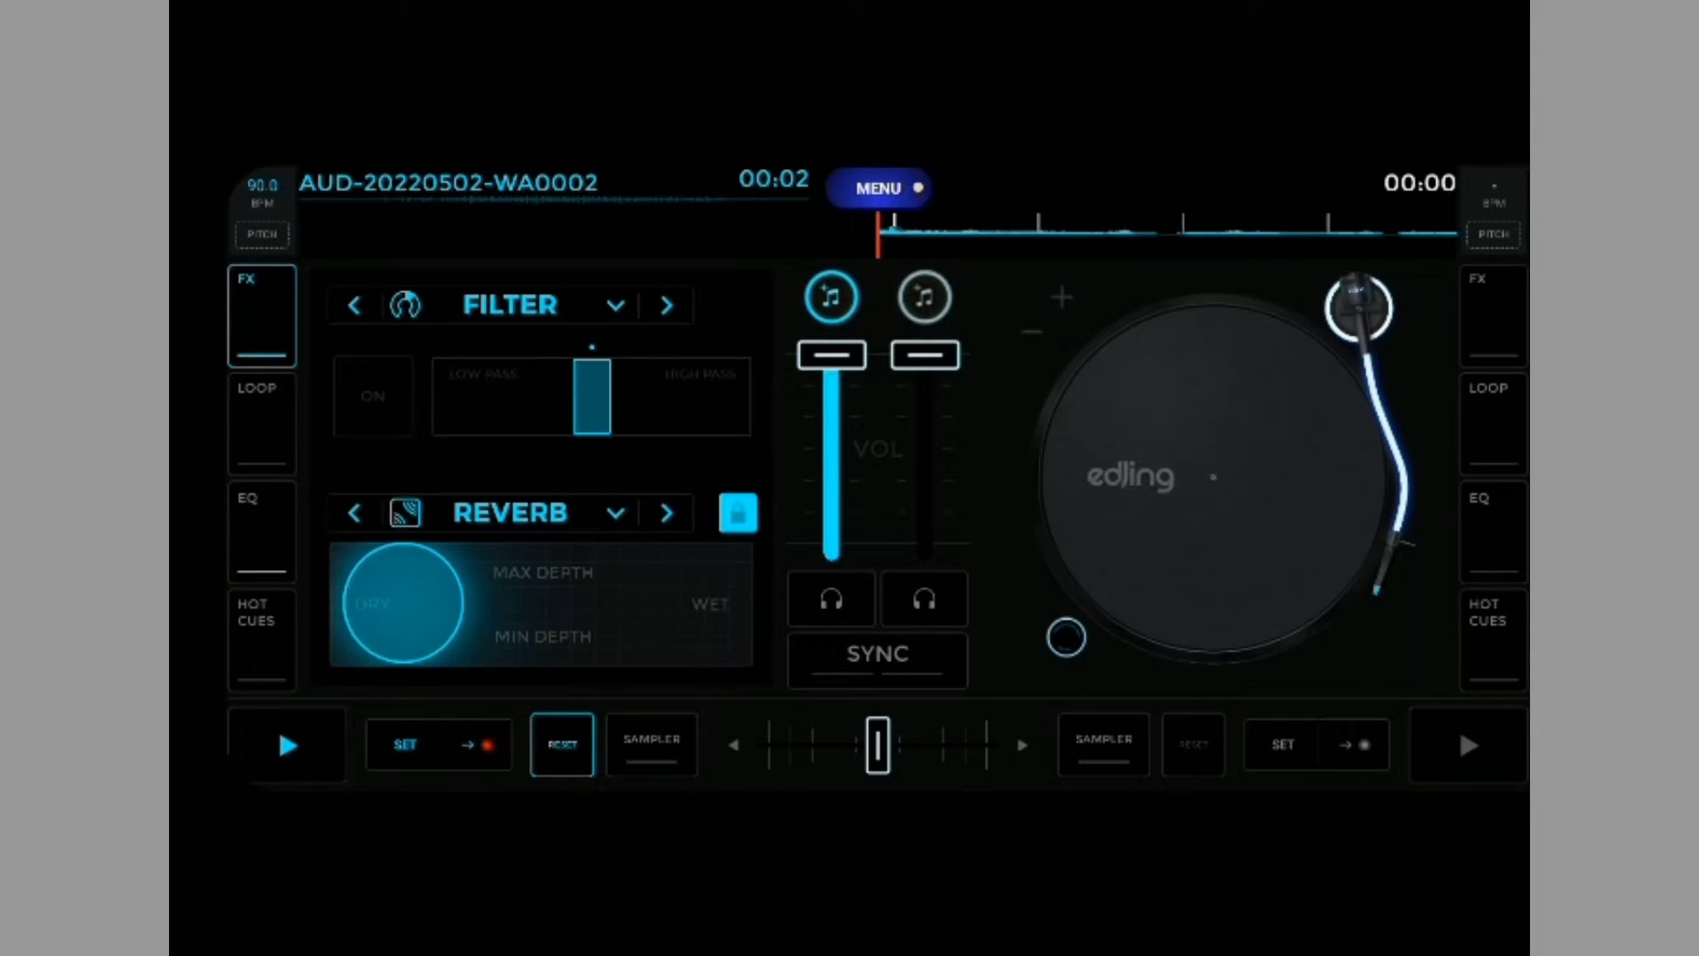
mouse_move(406, 603)
left_mouse_down()
mouse_move(692, 603)
mouse_move(378, 601)
mouse_move(429, 603)
left_mouse_up()
left_click(288, 745)
left_click(394, 603)
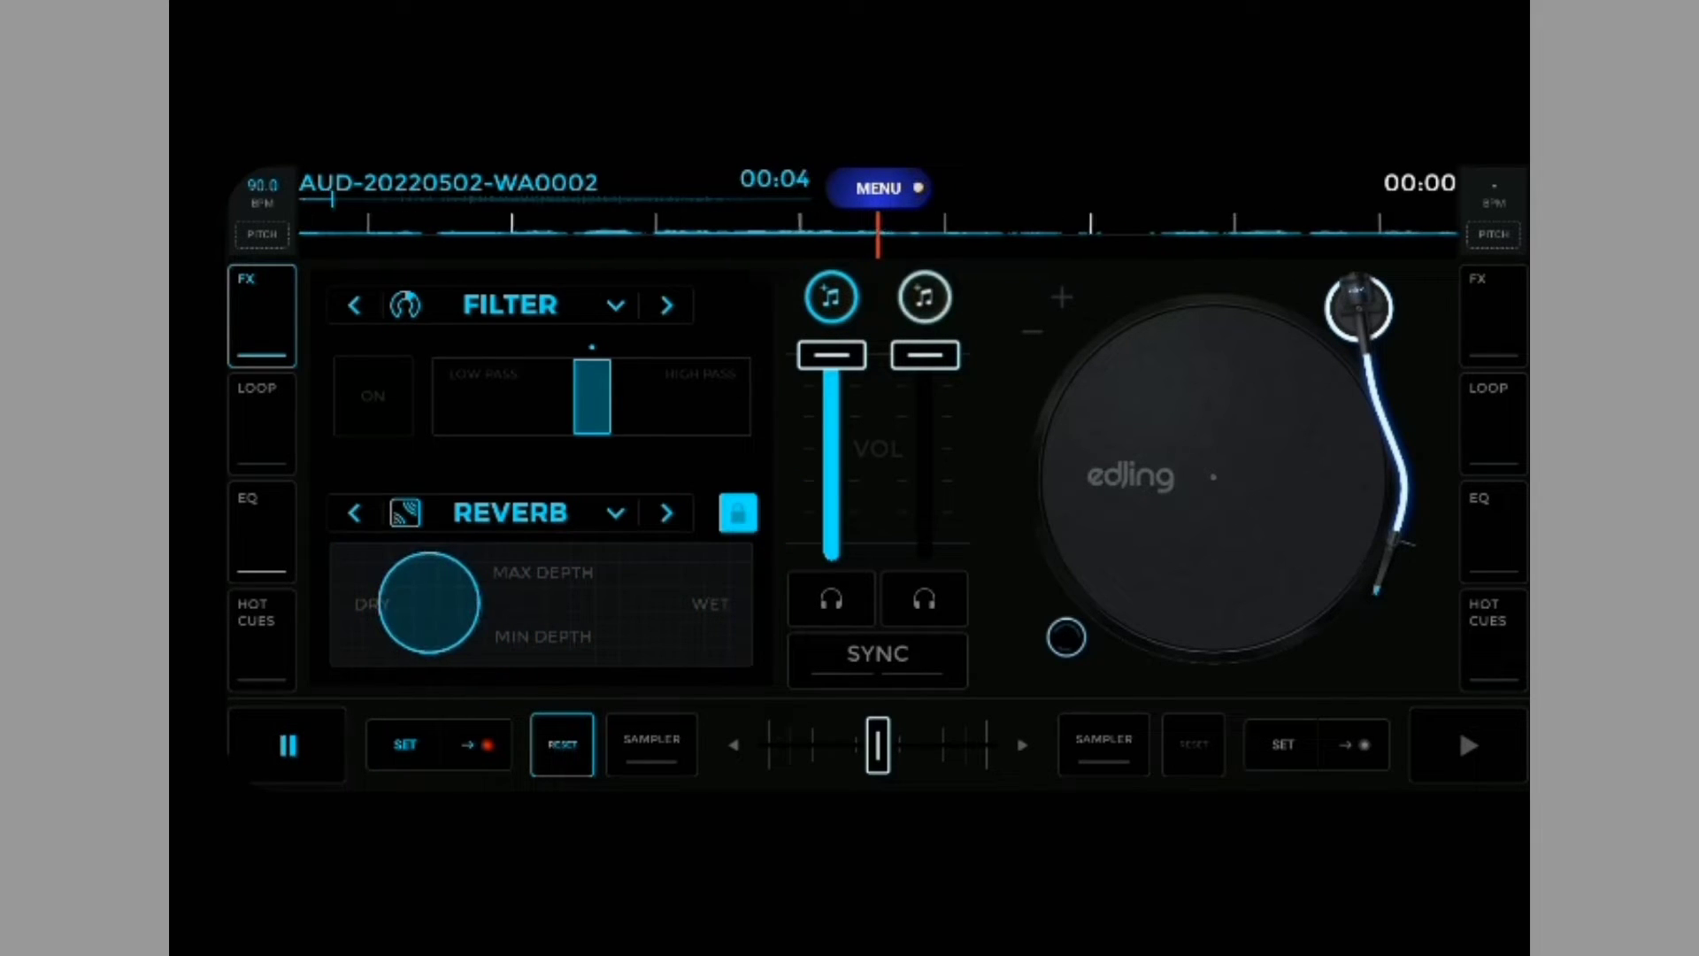
left_click(288, 745)
Play the track while raising HIGH to about -15 dB, then reset the EQ to flat 0 dB.
left_click(262, 529)
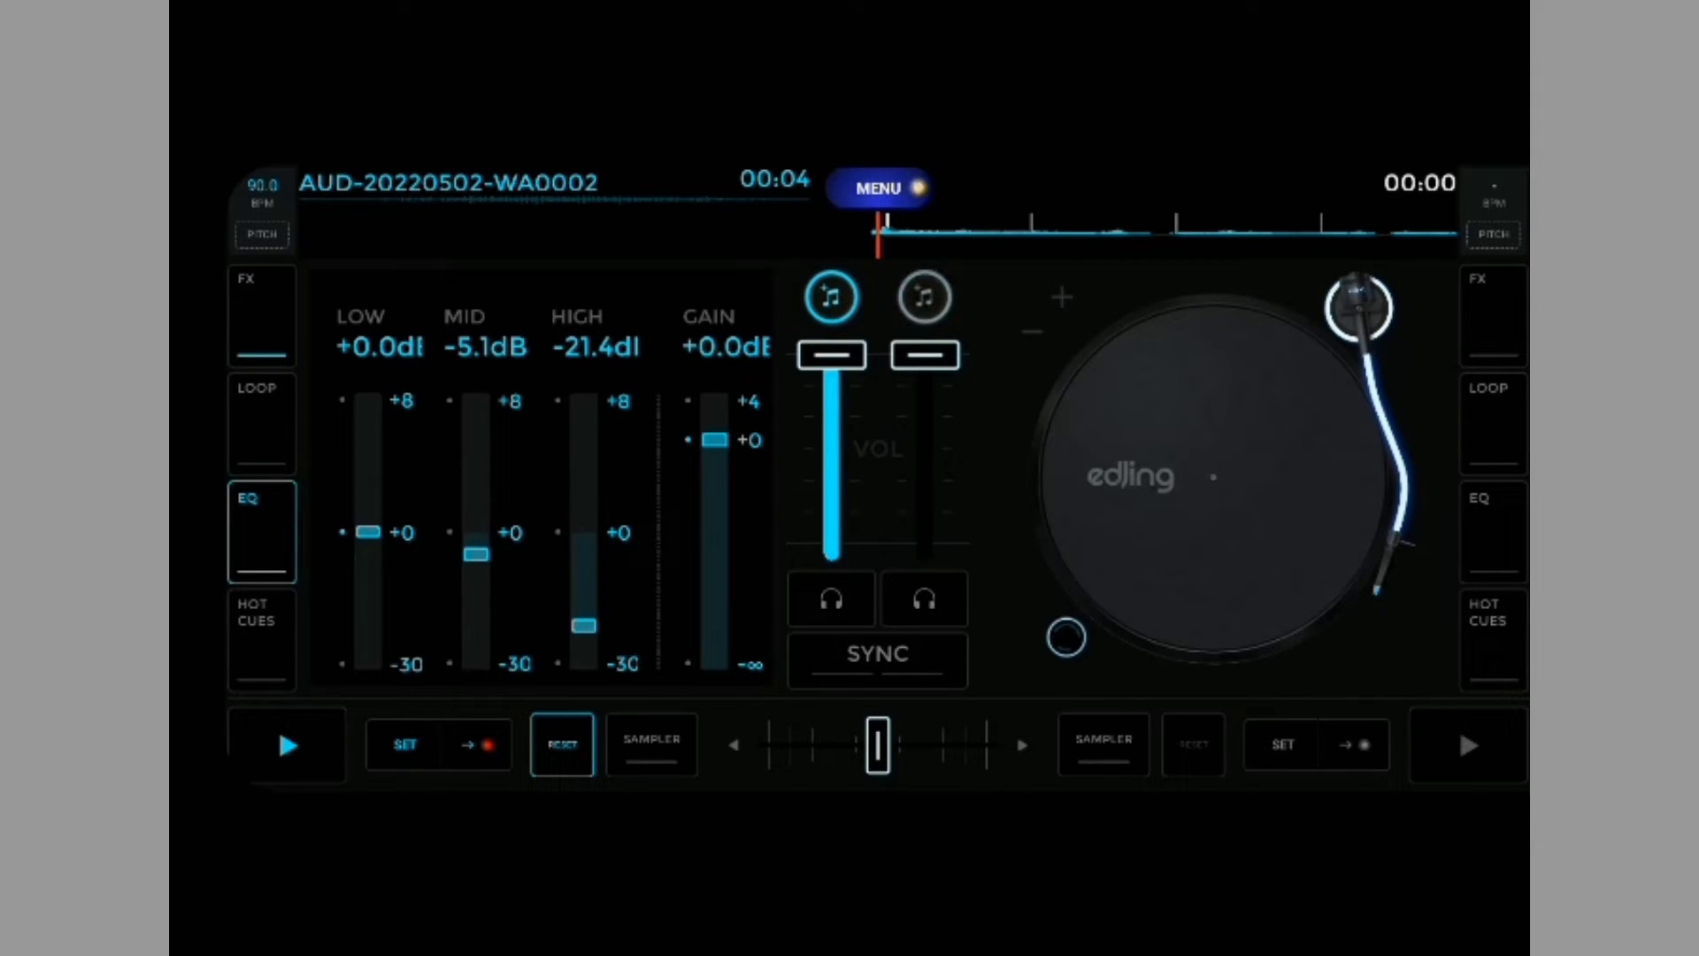
left_click(287, 745)
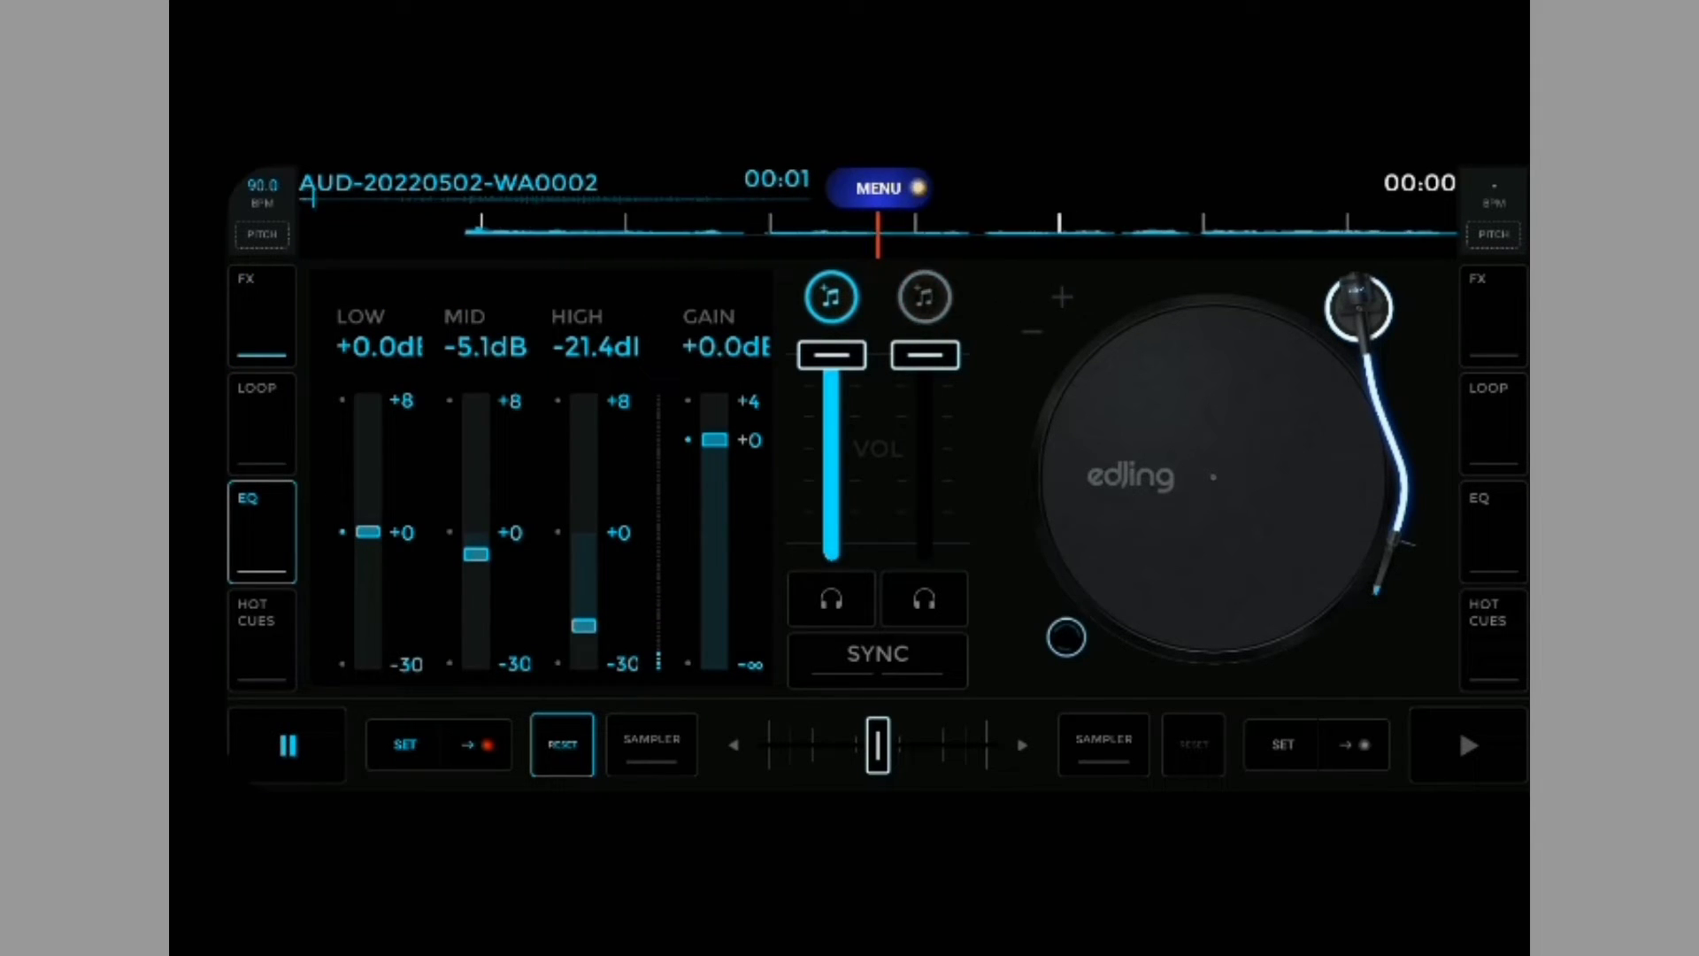
left_click_drag(584, 627, 584, 552)
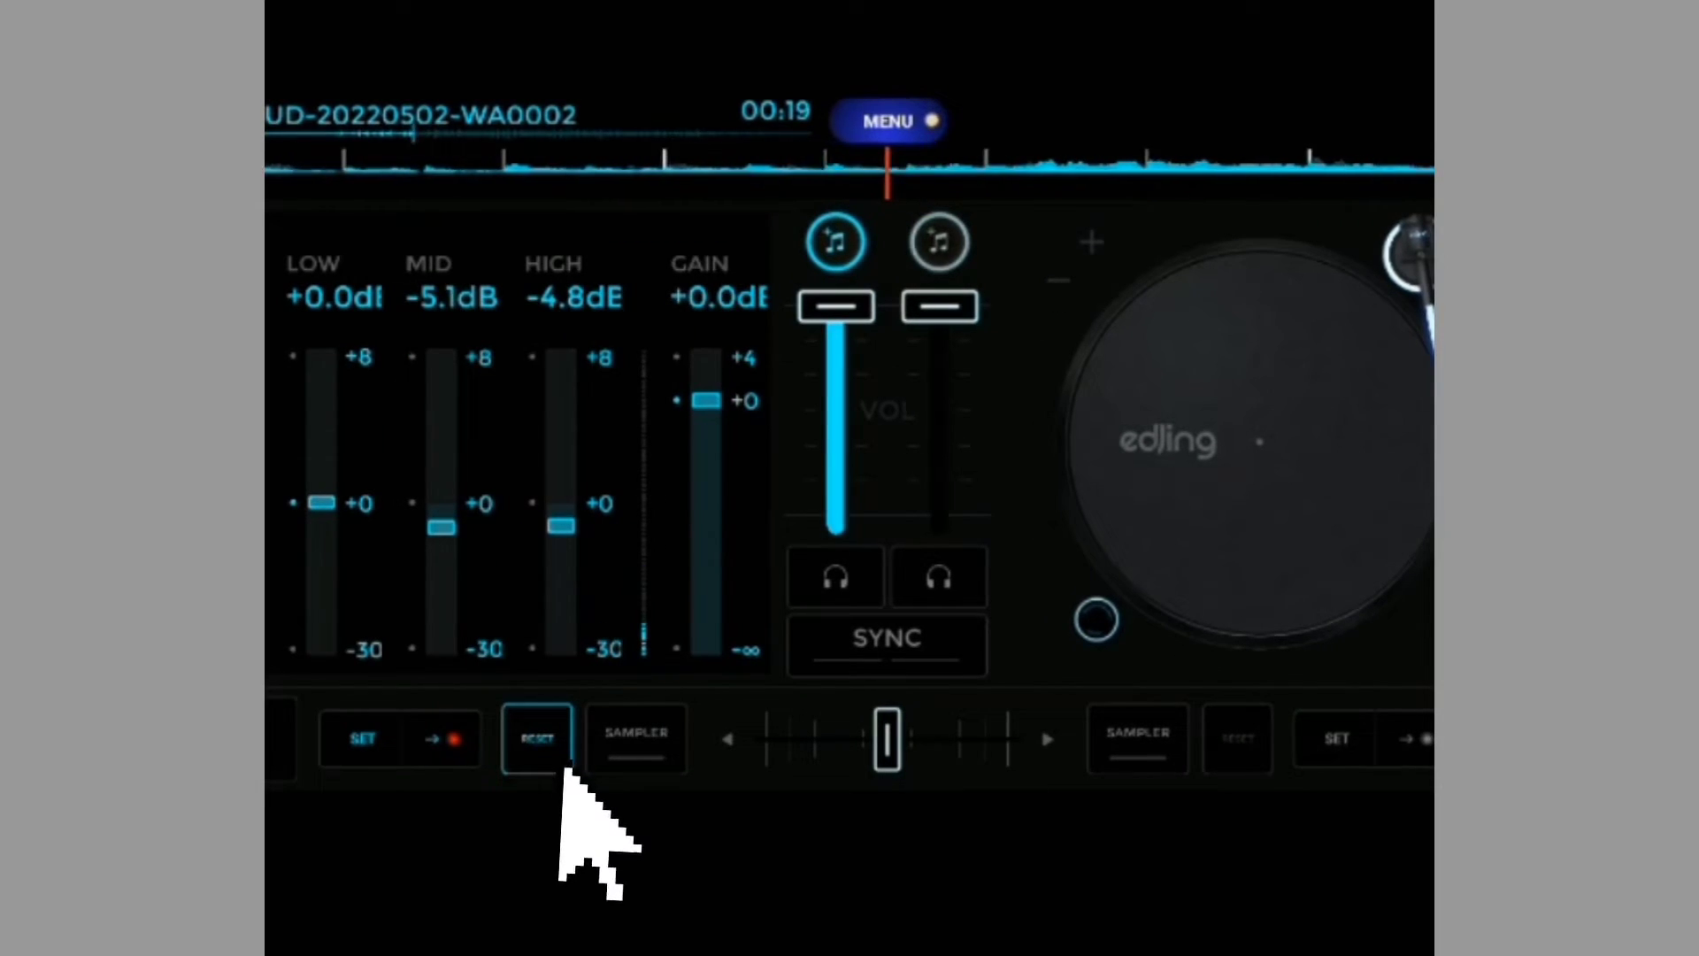
left_click(562, 745)
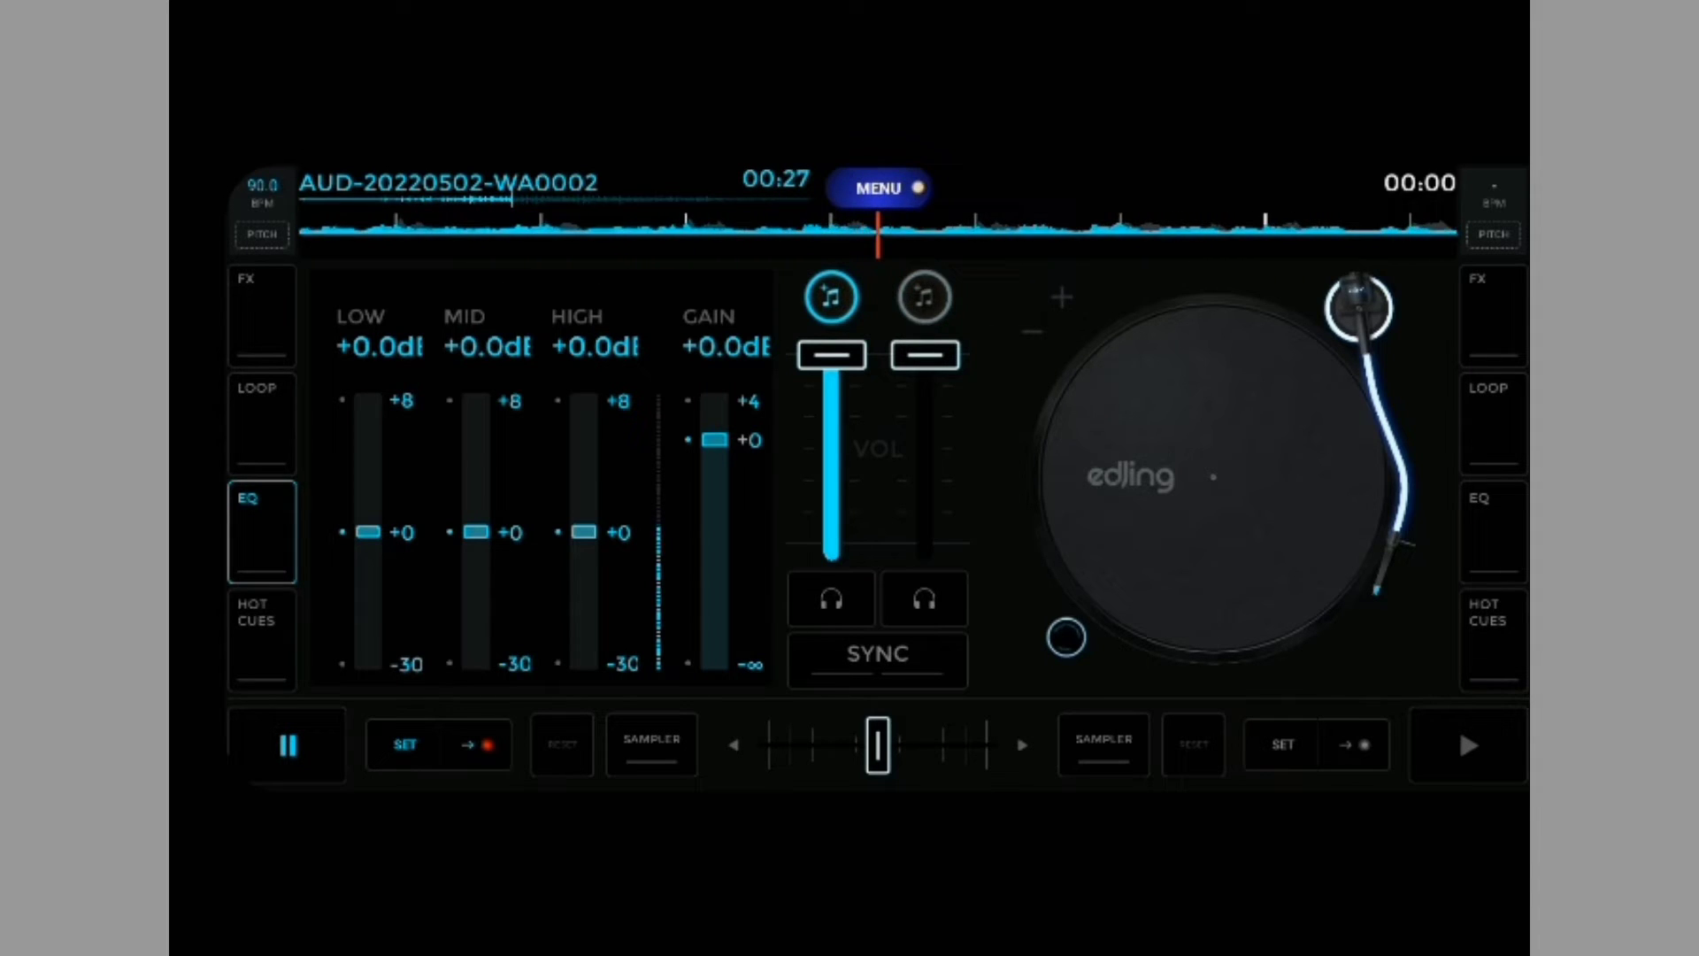
With the effects panel shown, toggle playback and nudge the filter, pausing deck A at 0:35.
left_click(288, 745)
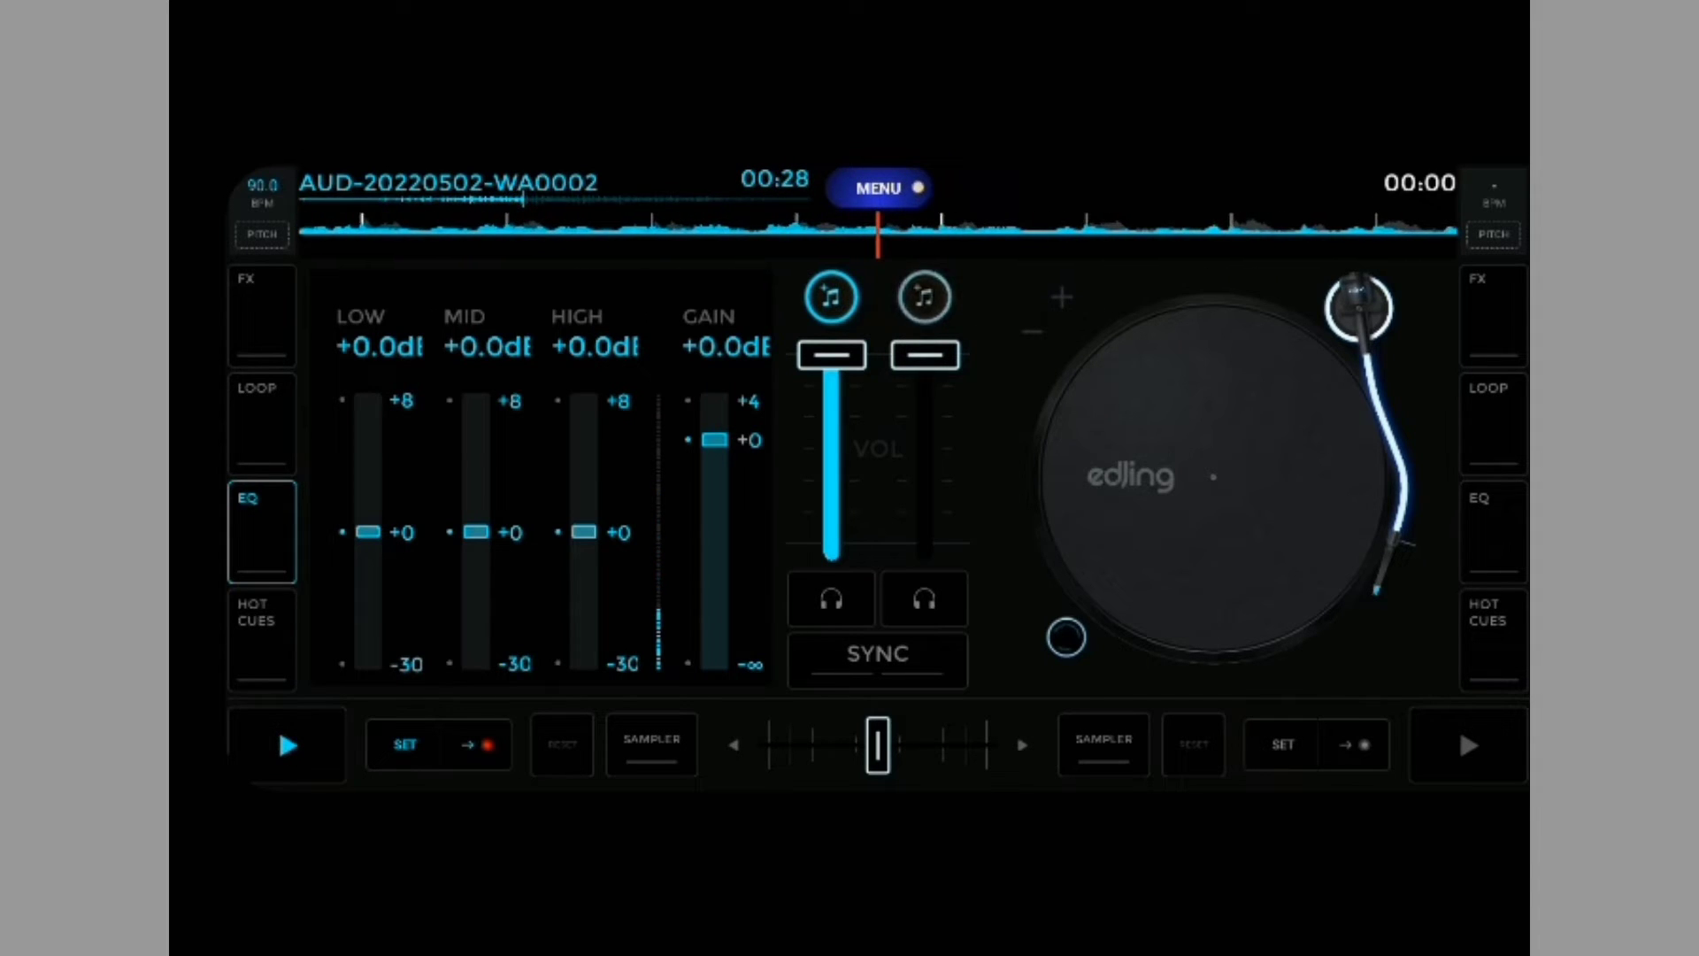
left_click(261, 316)
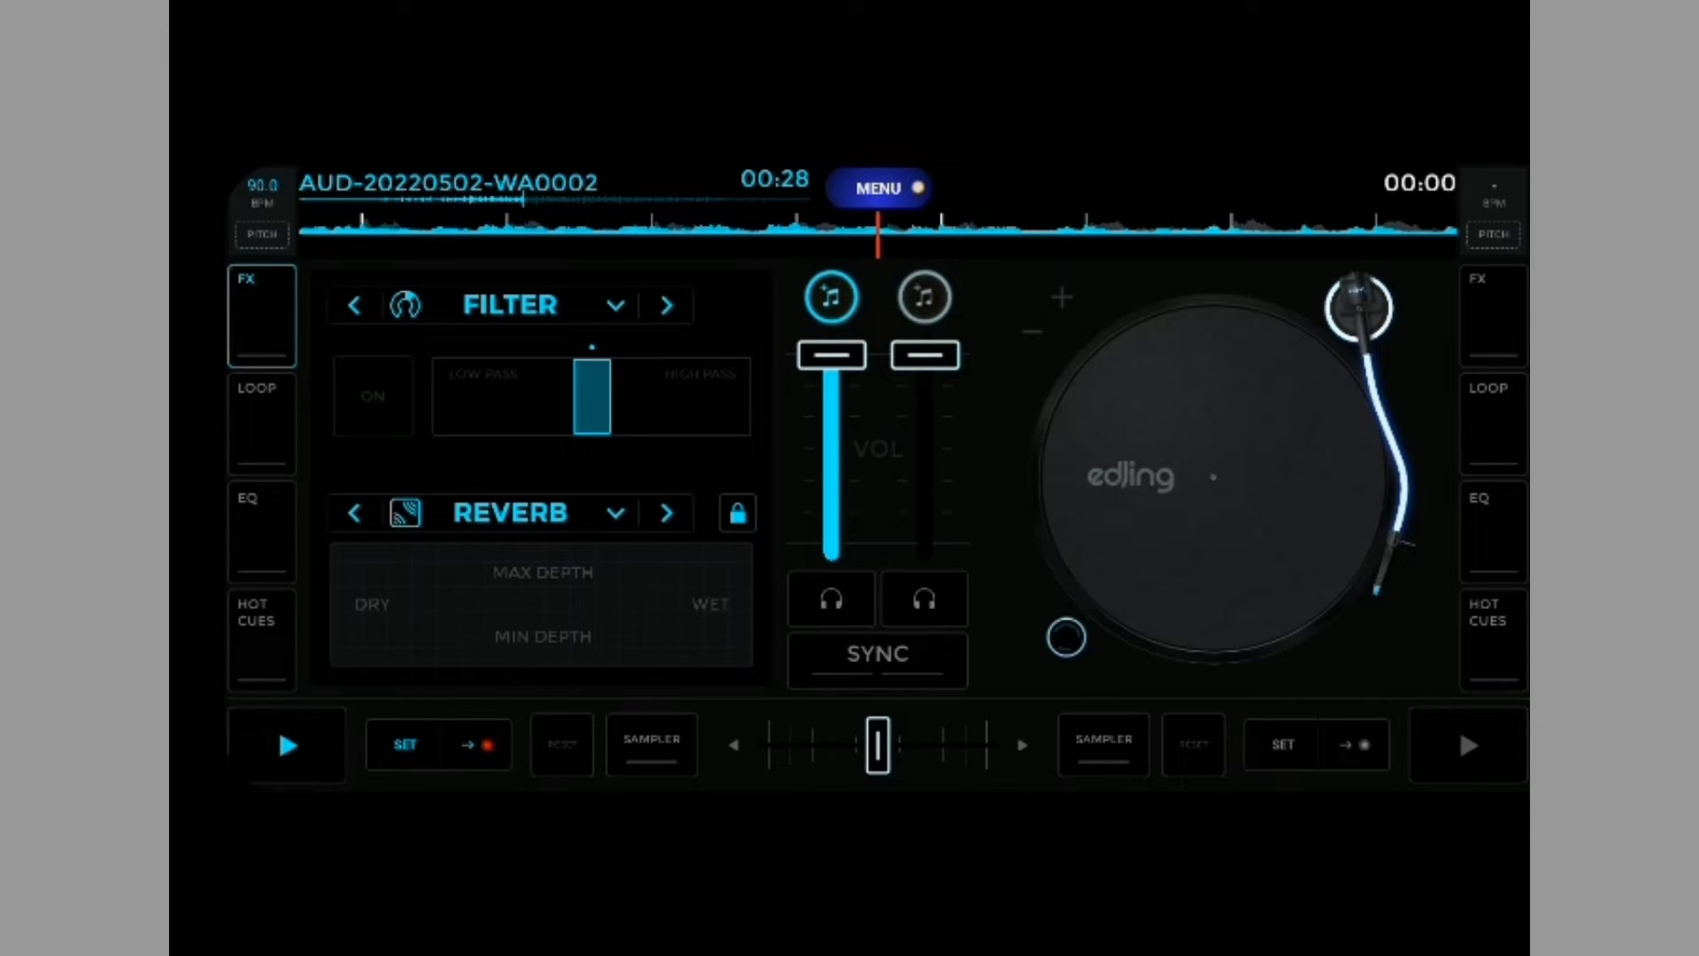
left_click(288, 745)
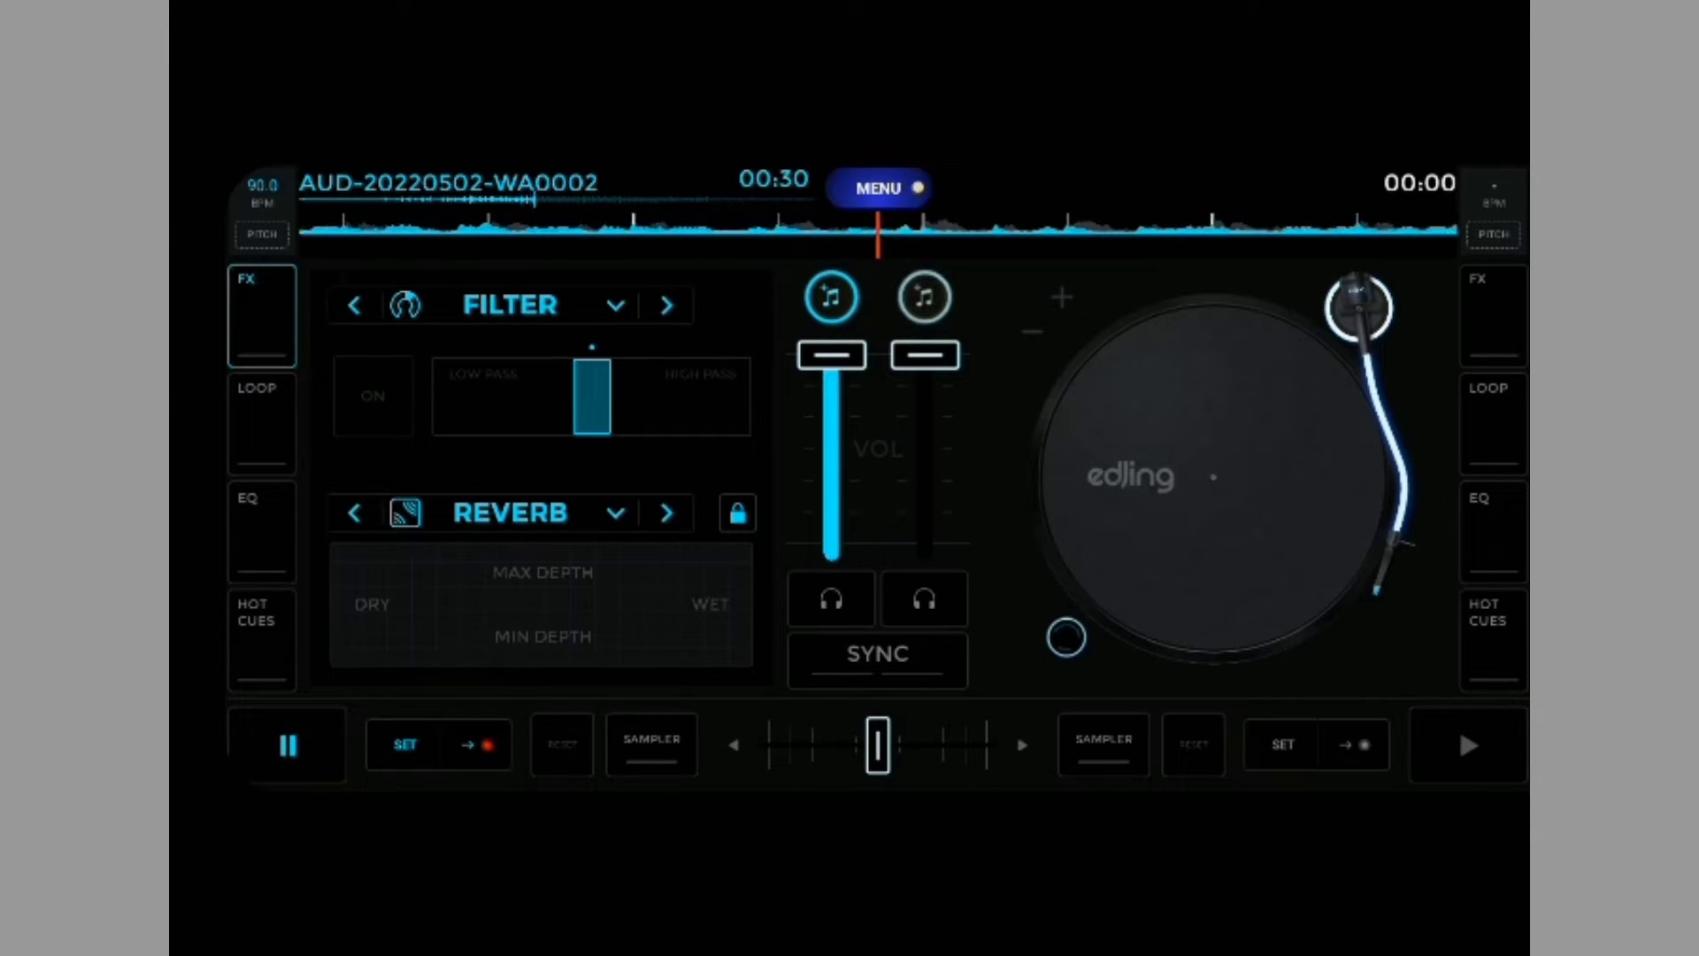
left_click(288, 745)
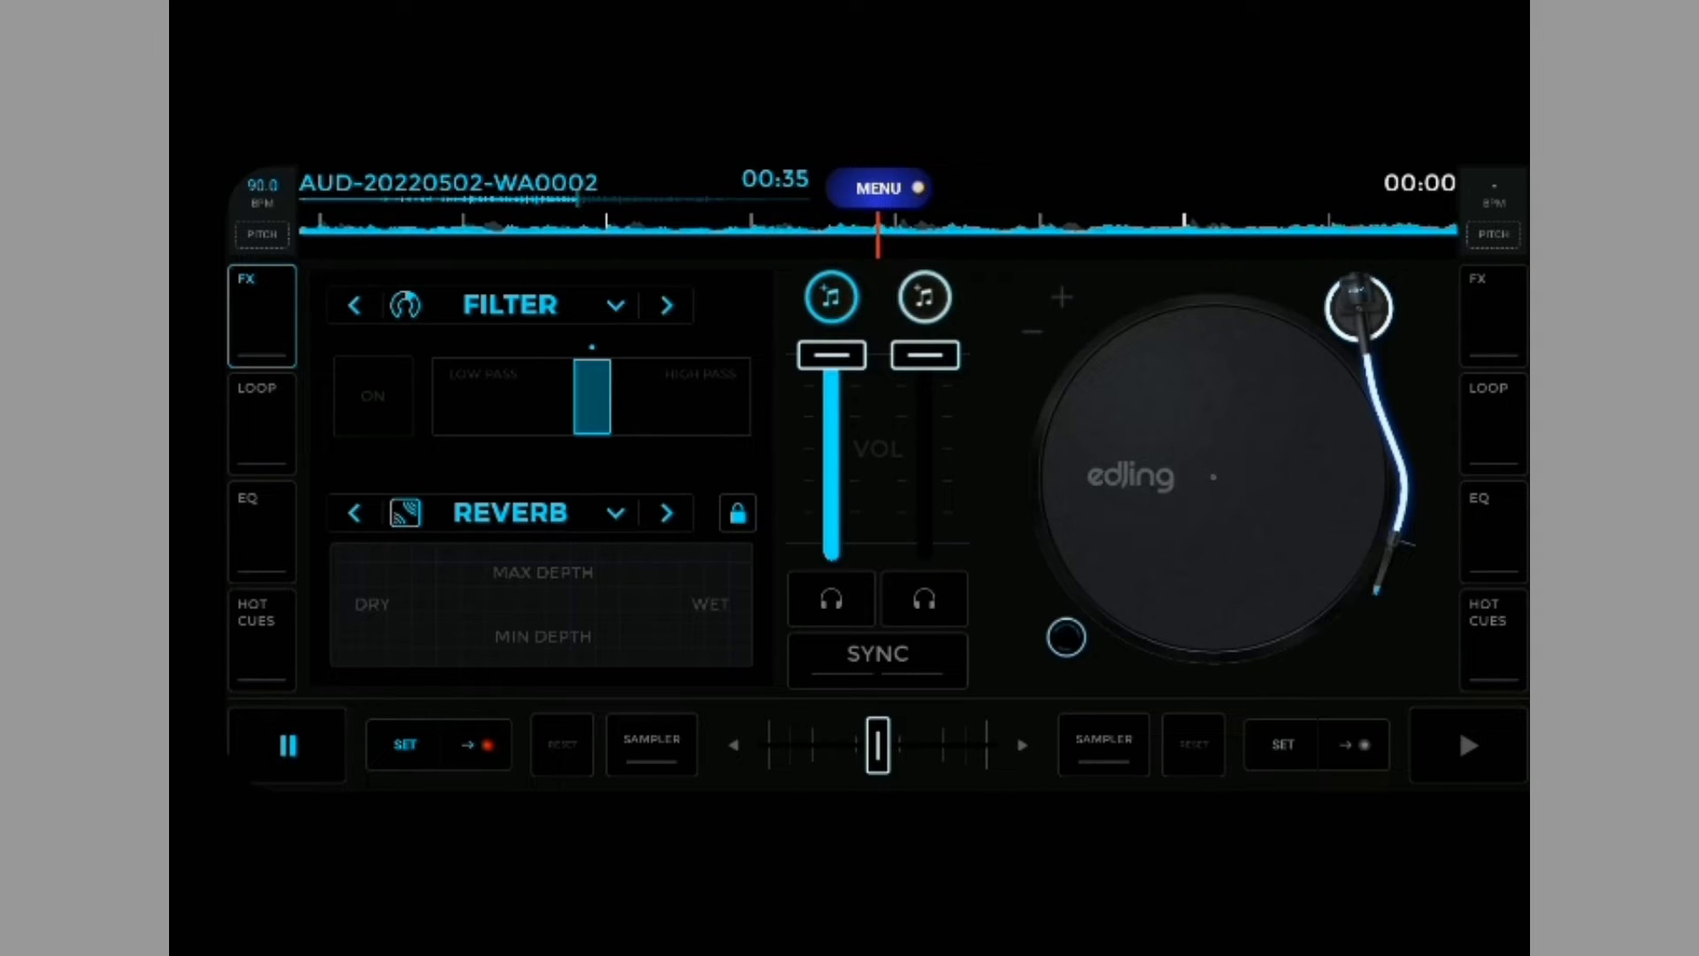
left_click(288, 745)
left_click(287, 745)
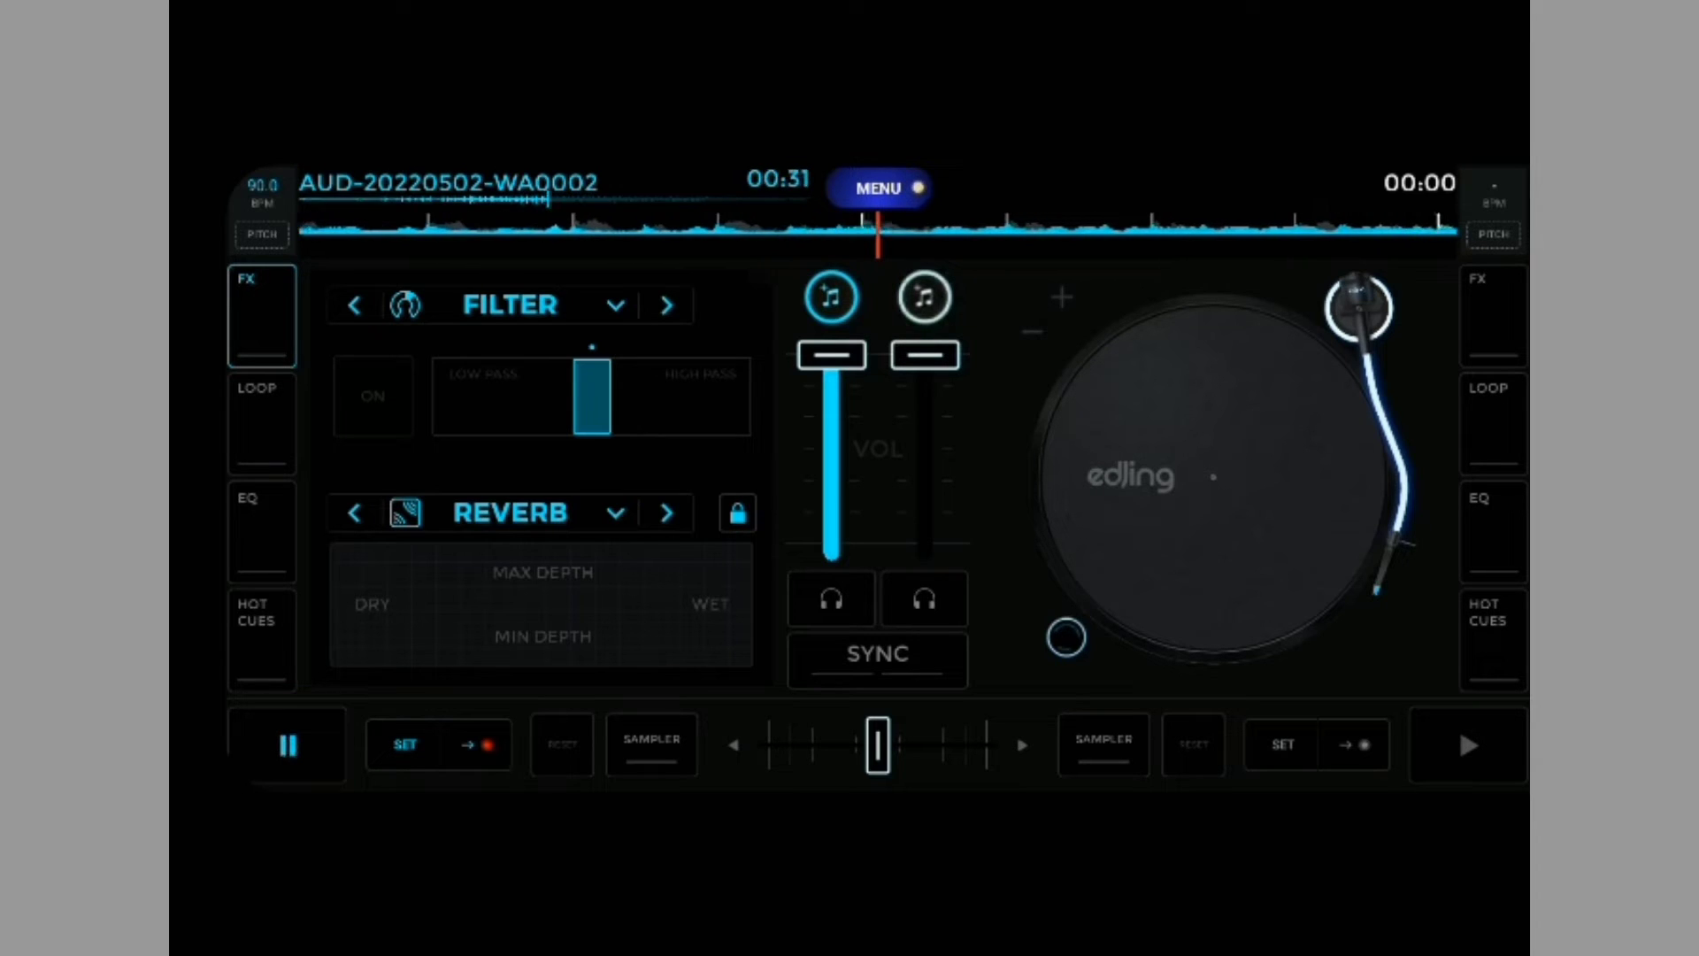
mouse_move(592, 396)
left_mouse_down()
mouse_move(609, 397)
mouse_move(592, 396)
left_mouse_up()
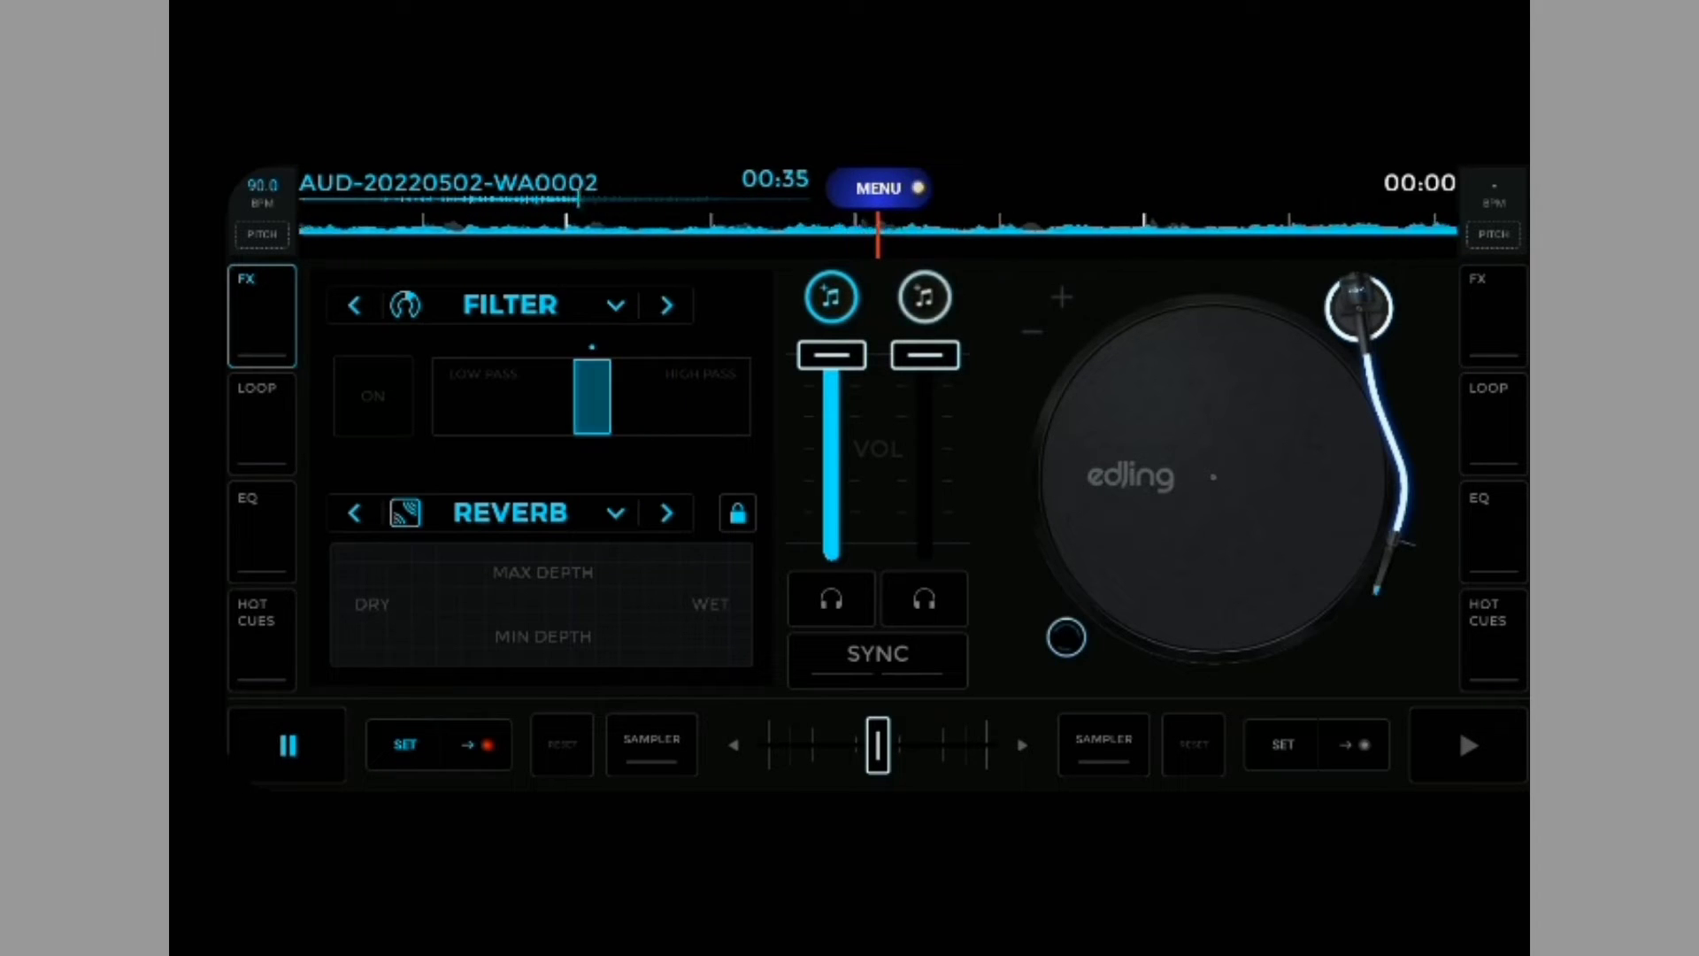
left_click(287, 745)
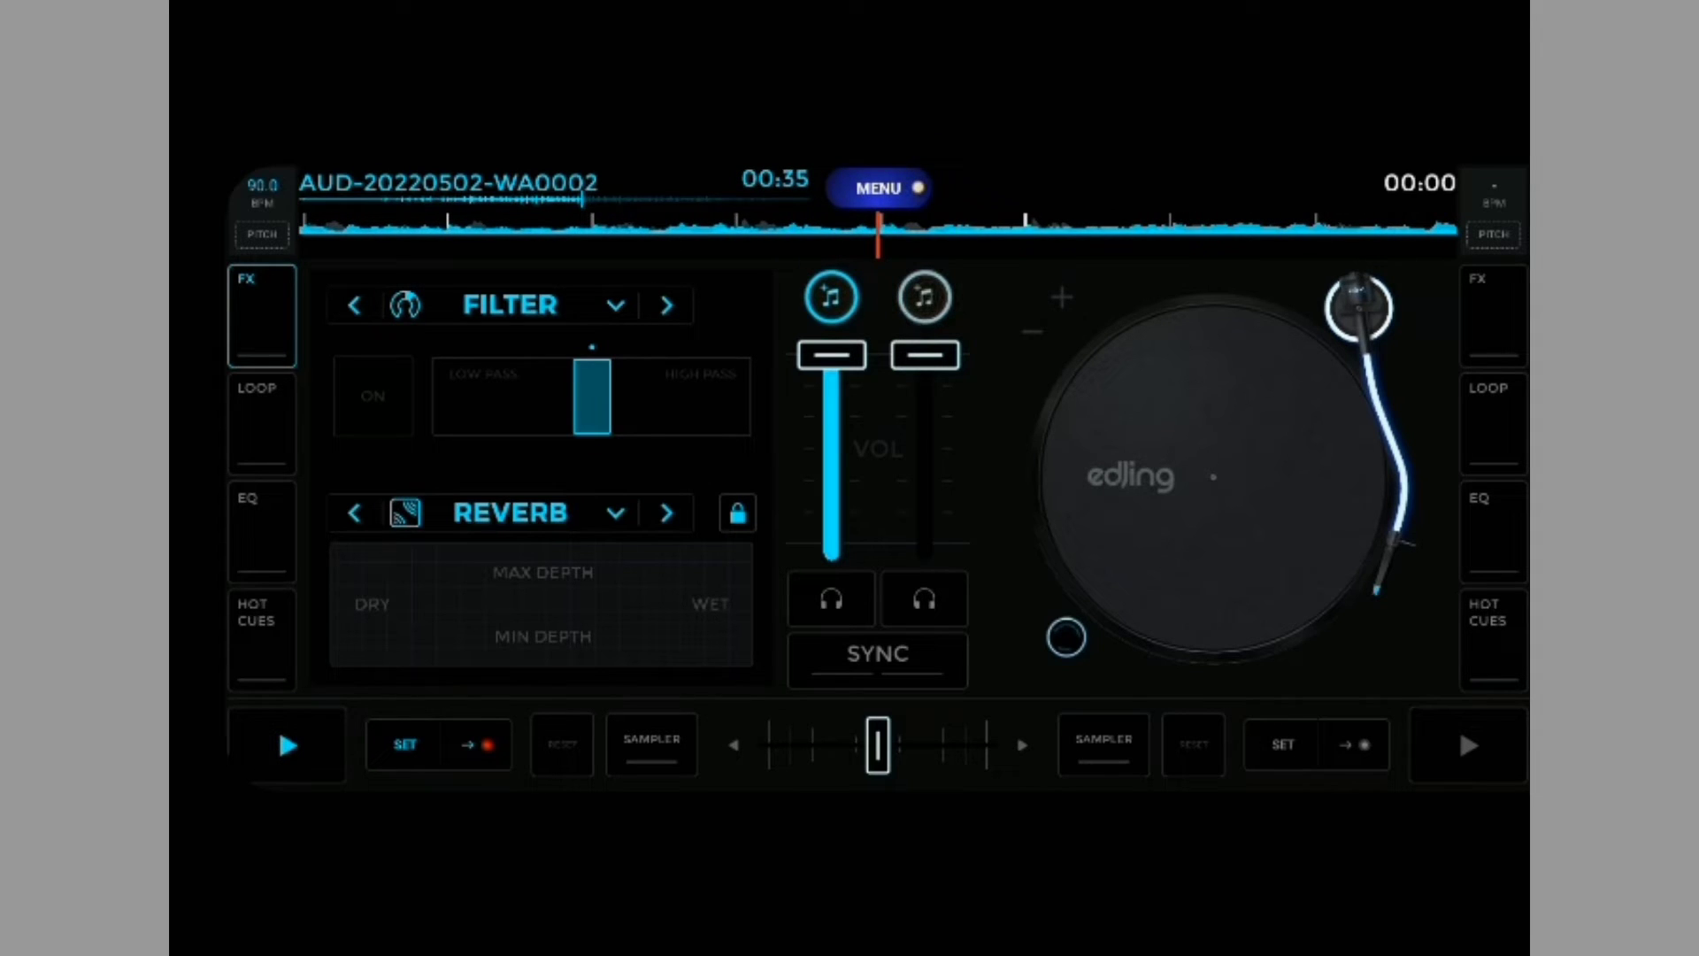
Browse the SELECT FX effect list and close it without changing the effect.
left_click(615, 305)
scroll(542, 531, "down", 1)
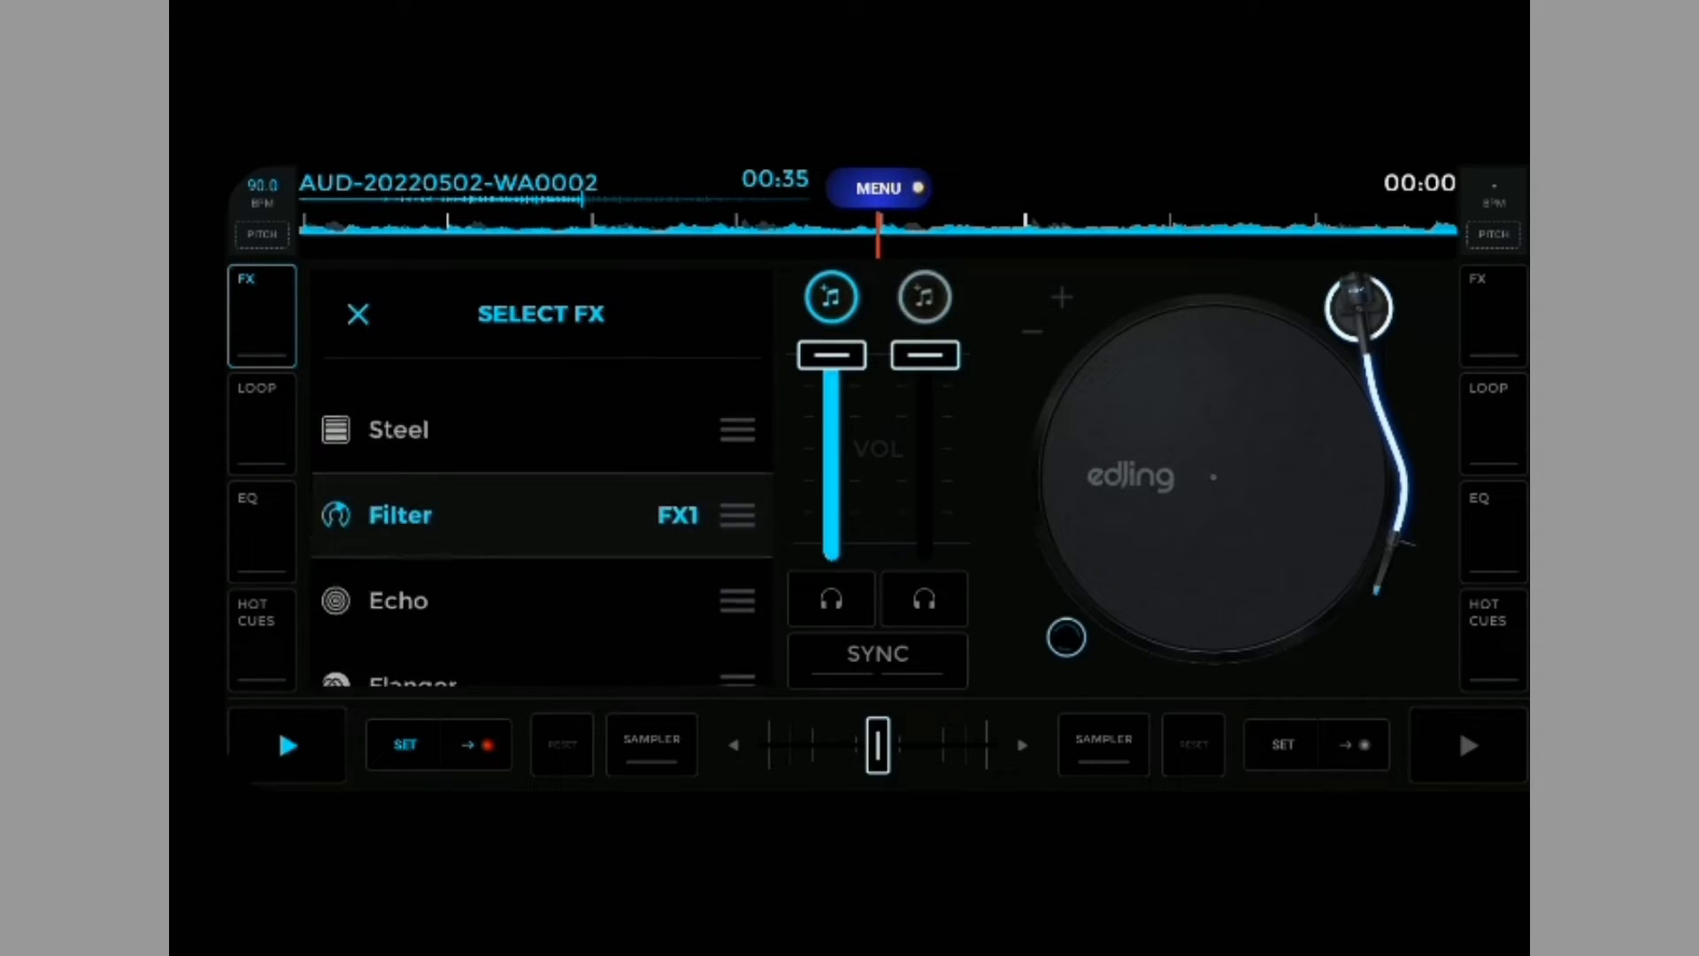
scroll(541, 531, "up", 1)
scroll(542, 531, "up", 2)
scroll(542, 522, "up", 5)
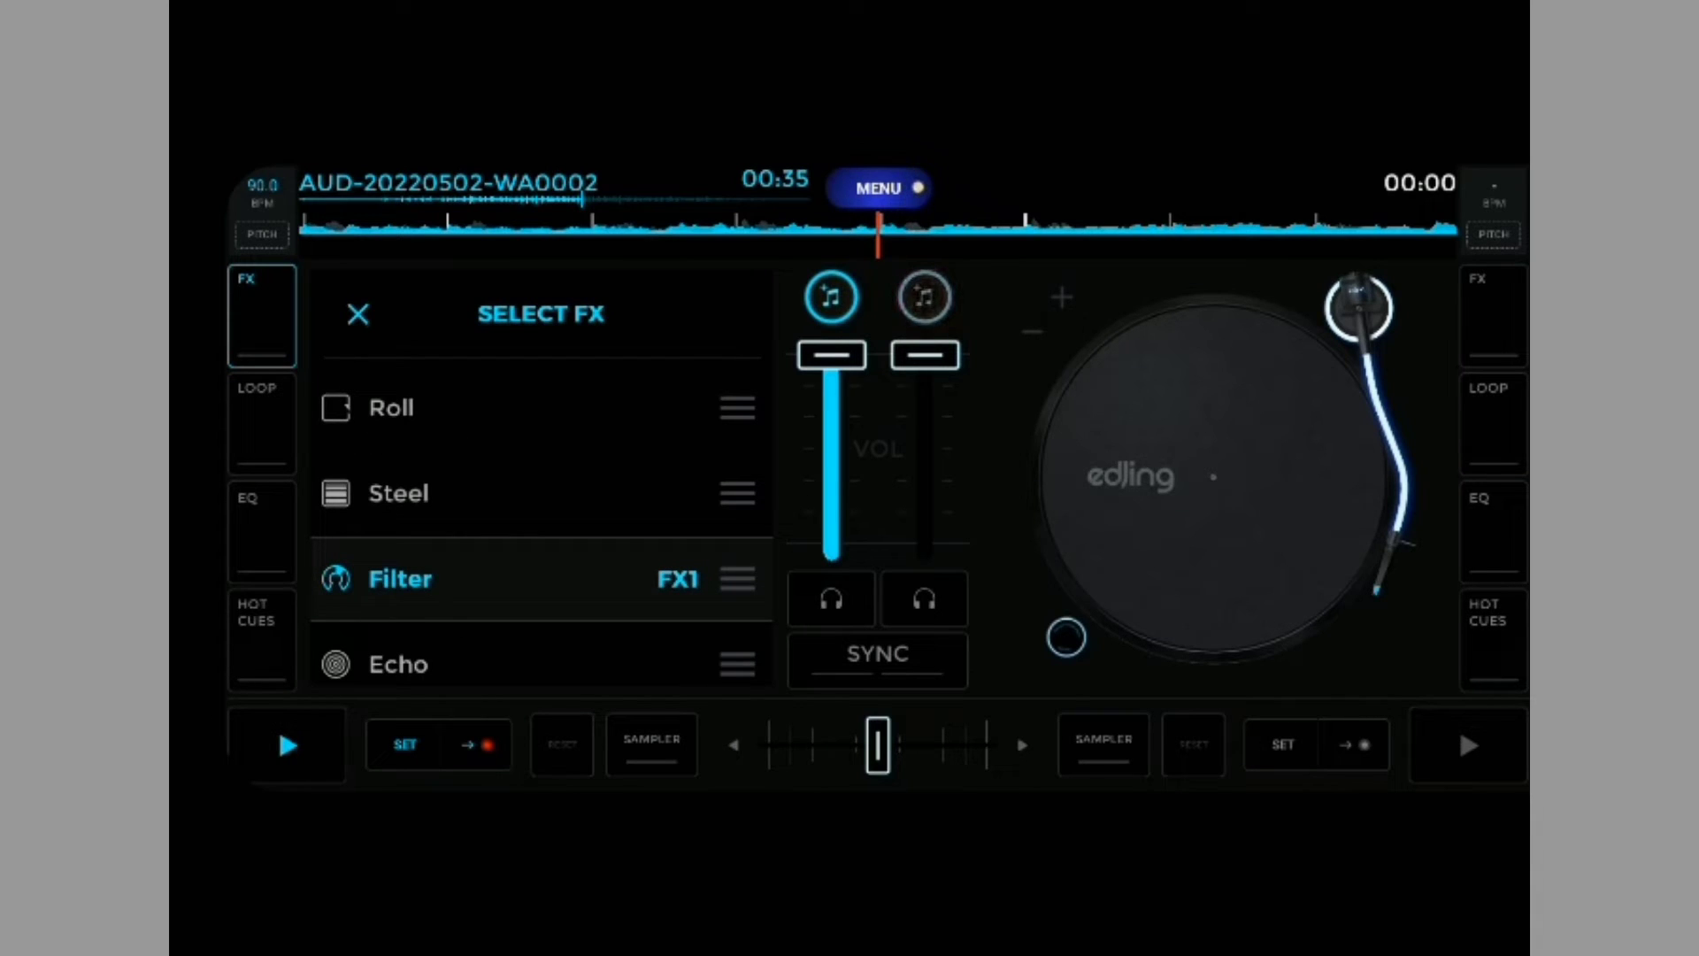
left_click(357, 313)
Switch the Filter on, sweep it toward high-pass, then switch it off.
left_click(373, 396)
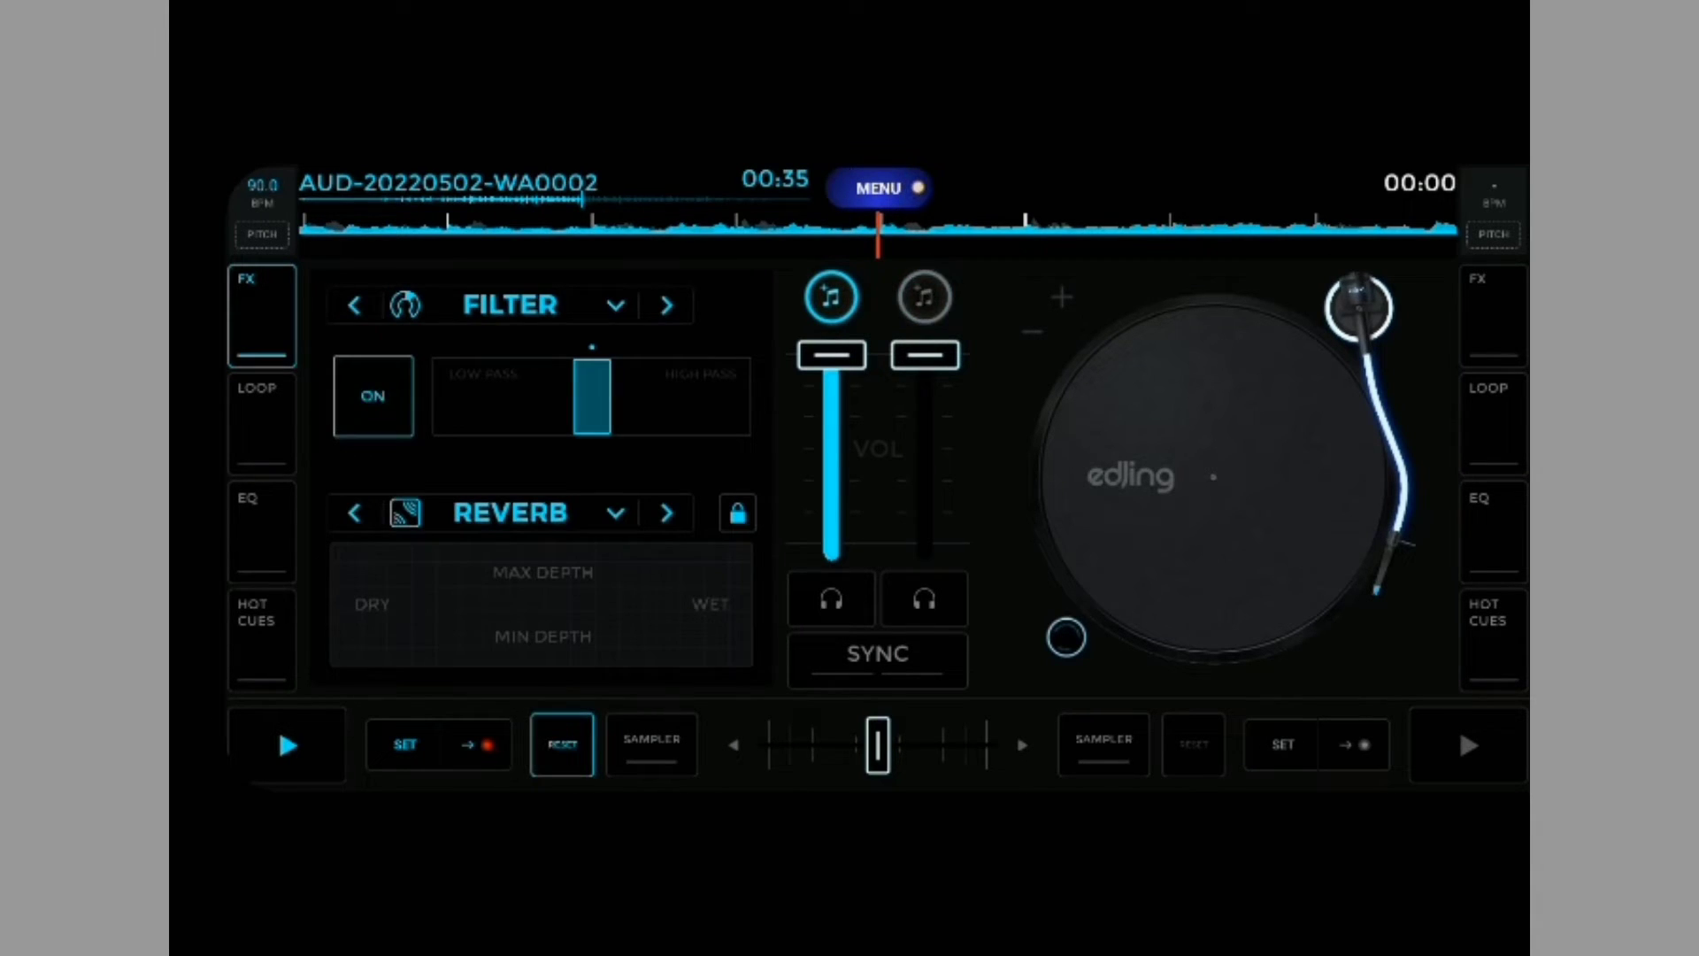
left_click_drag(592, 396, 658, 396)
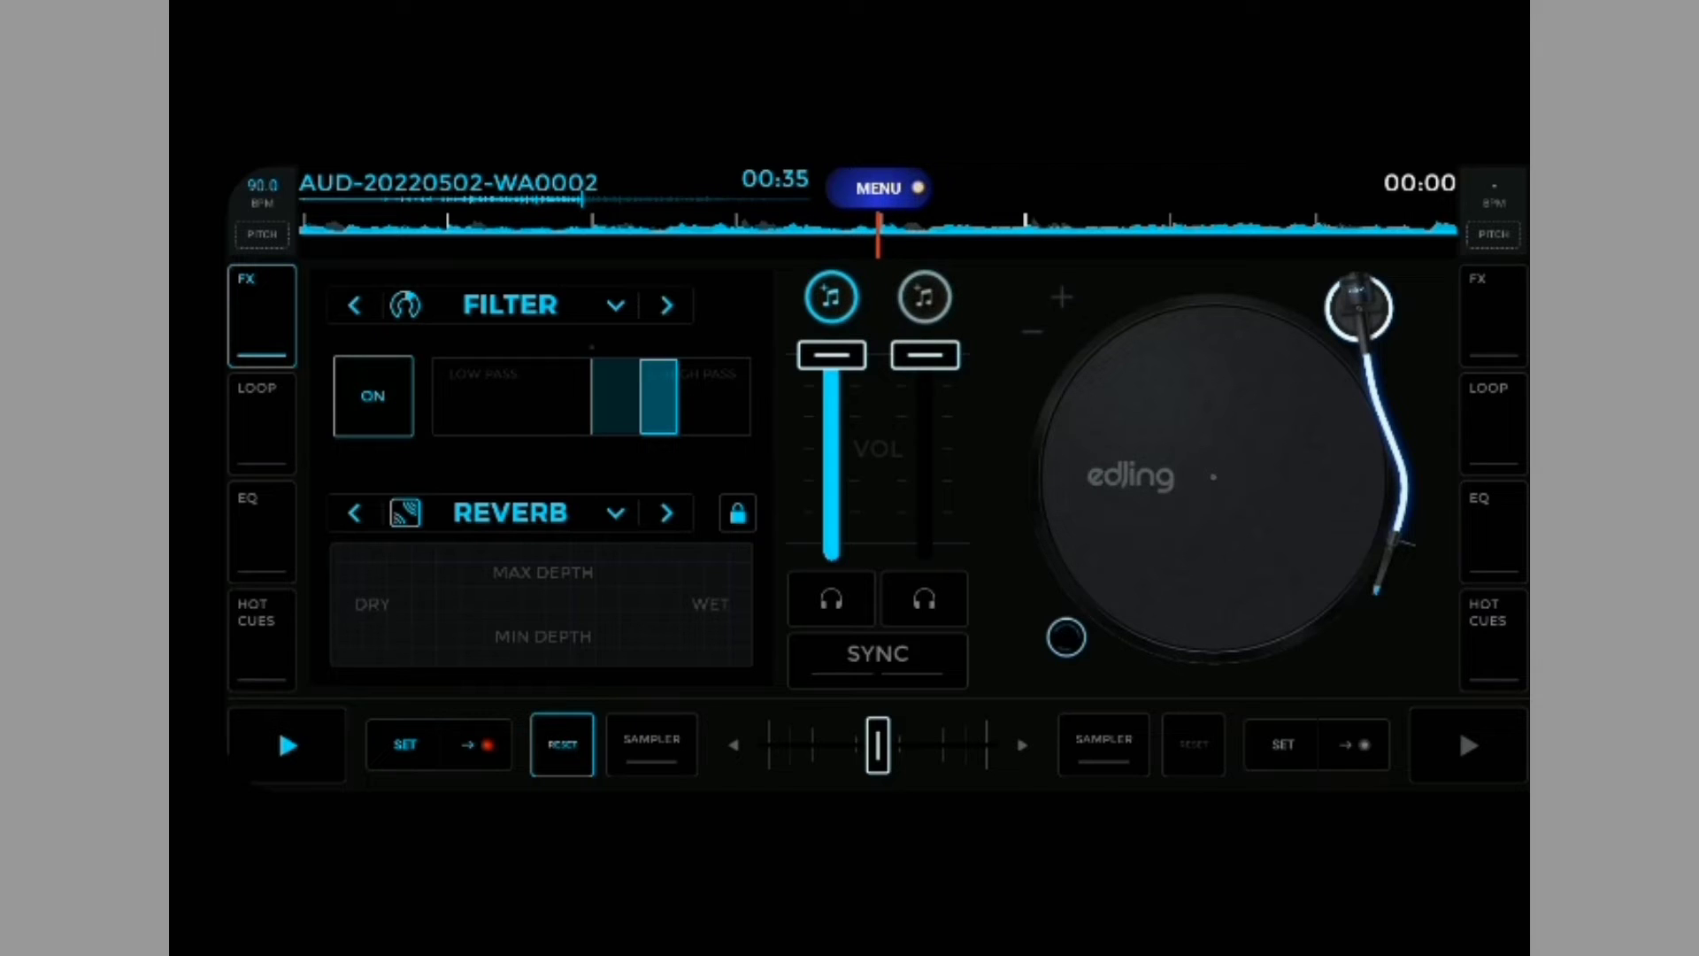
left_click(372, 396)
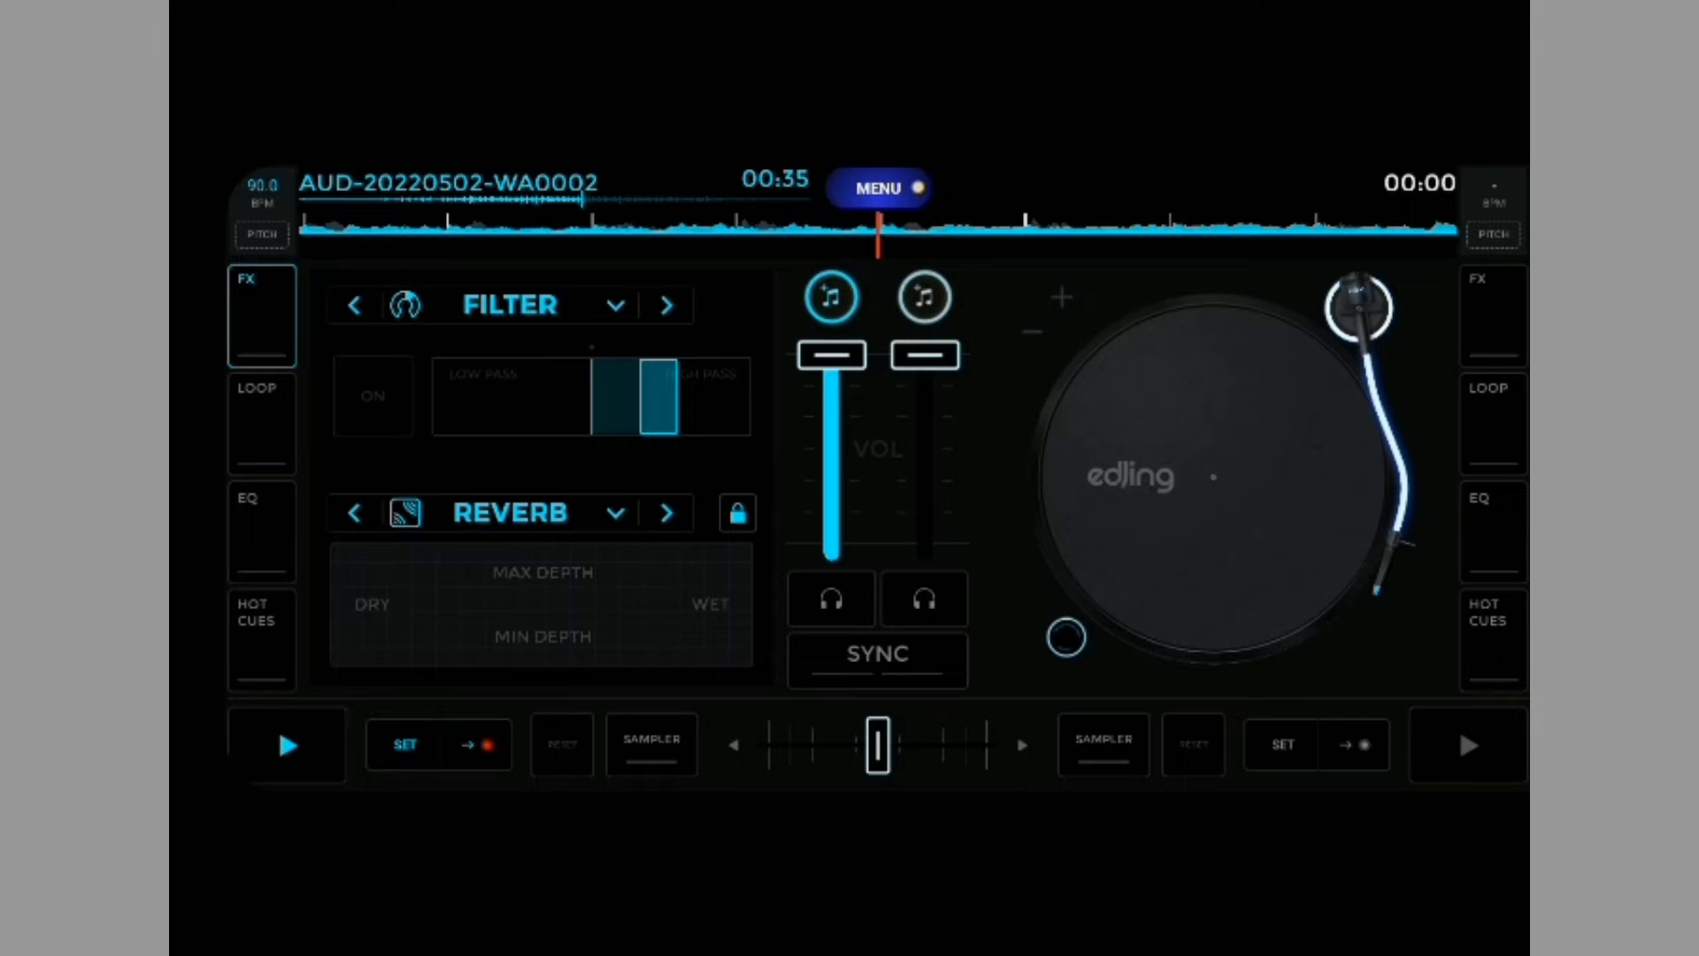
Resume playback and apply a brief reverb, shifting it slightly toward dry.
left_click(288, 745)
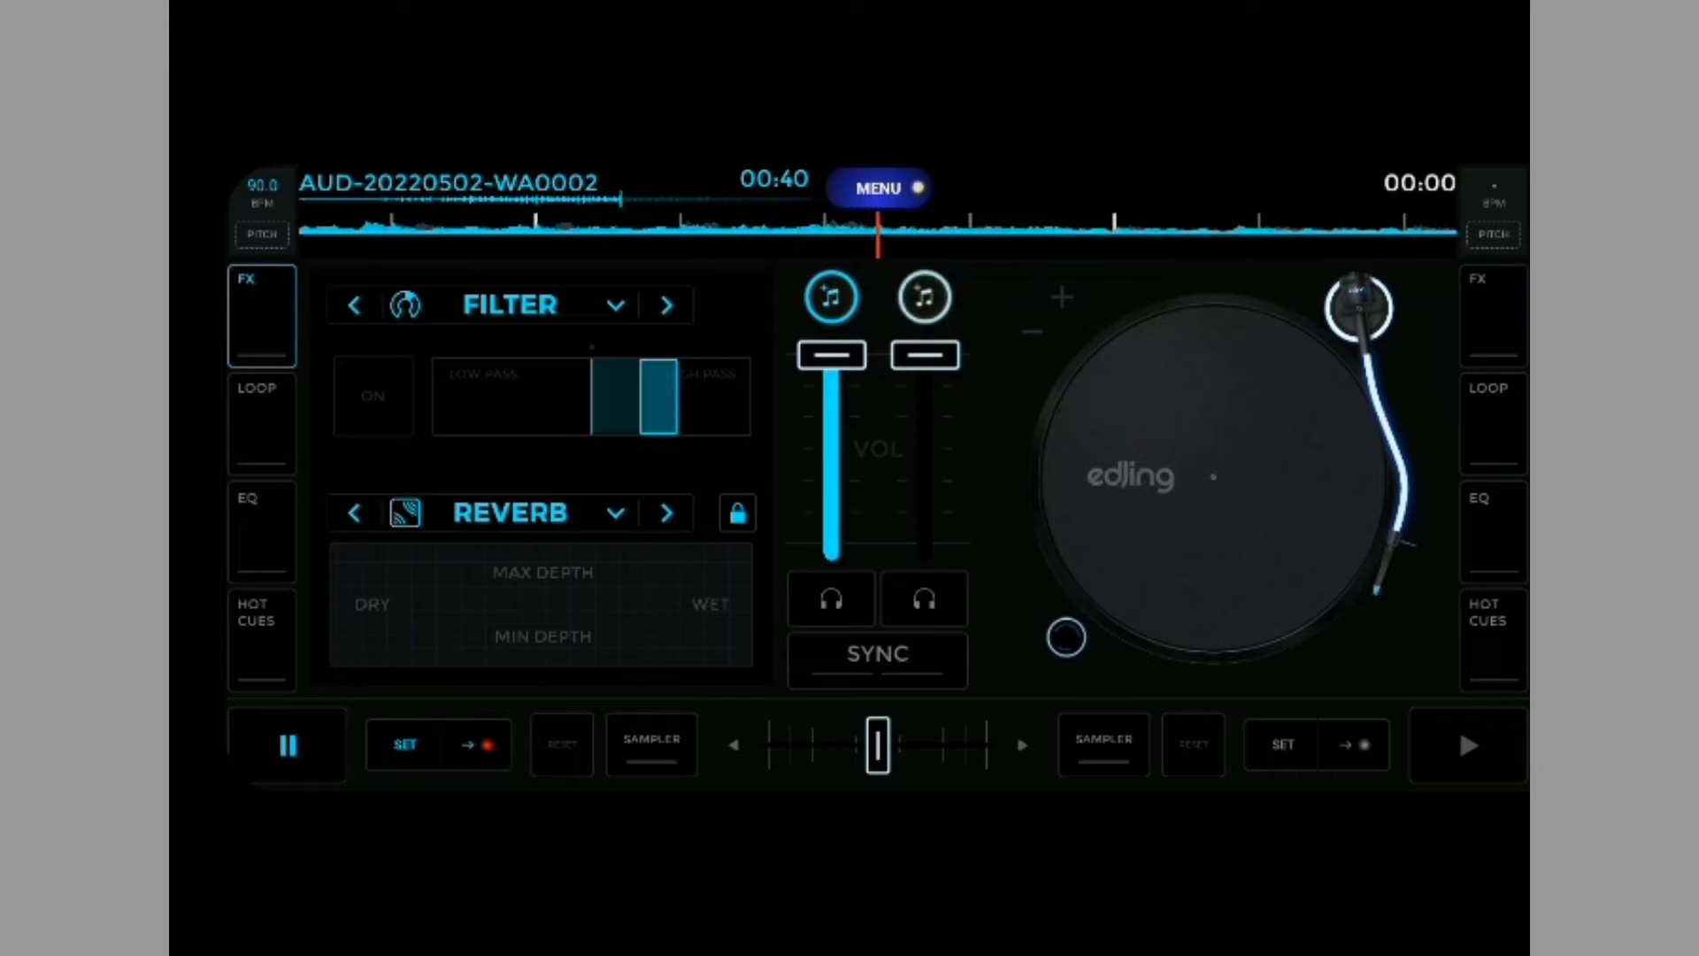
left_click(565, 603)
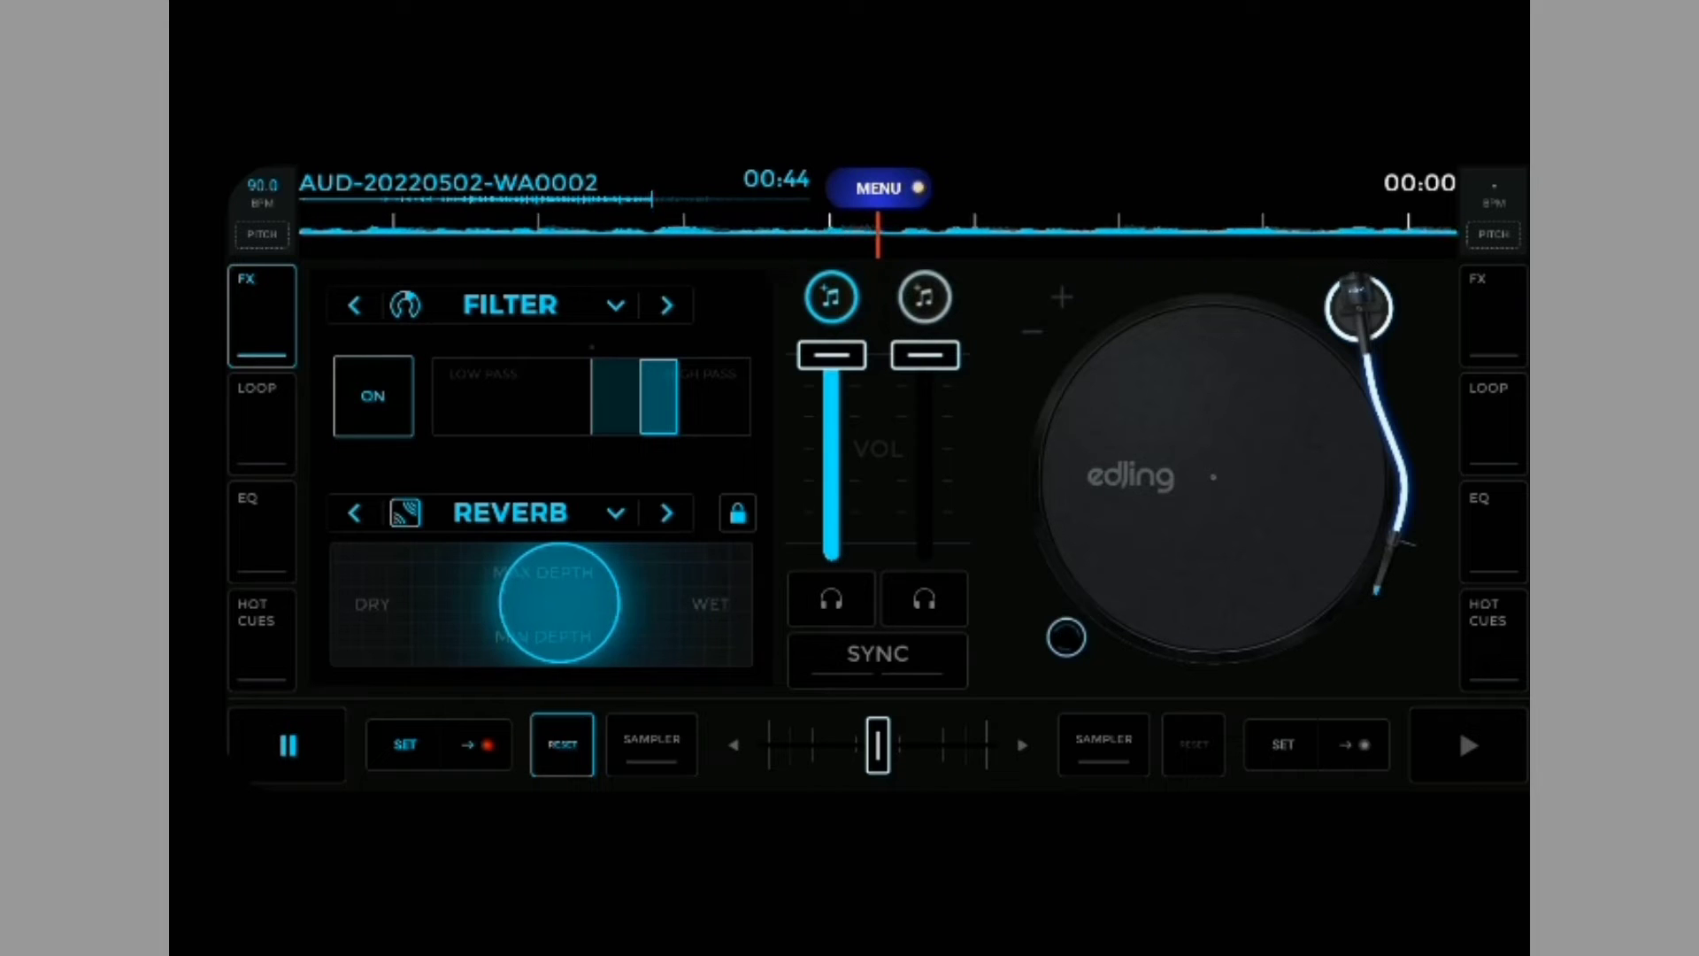
left_click_drag(565, 602, 523, 601)
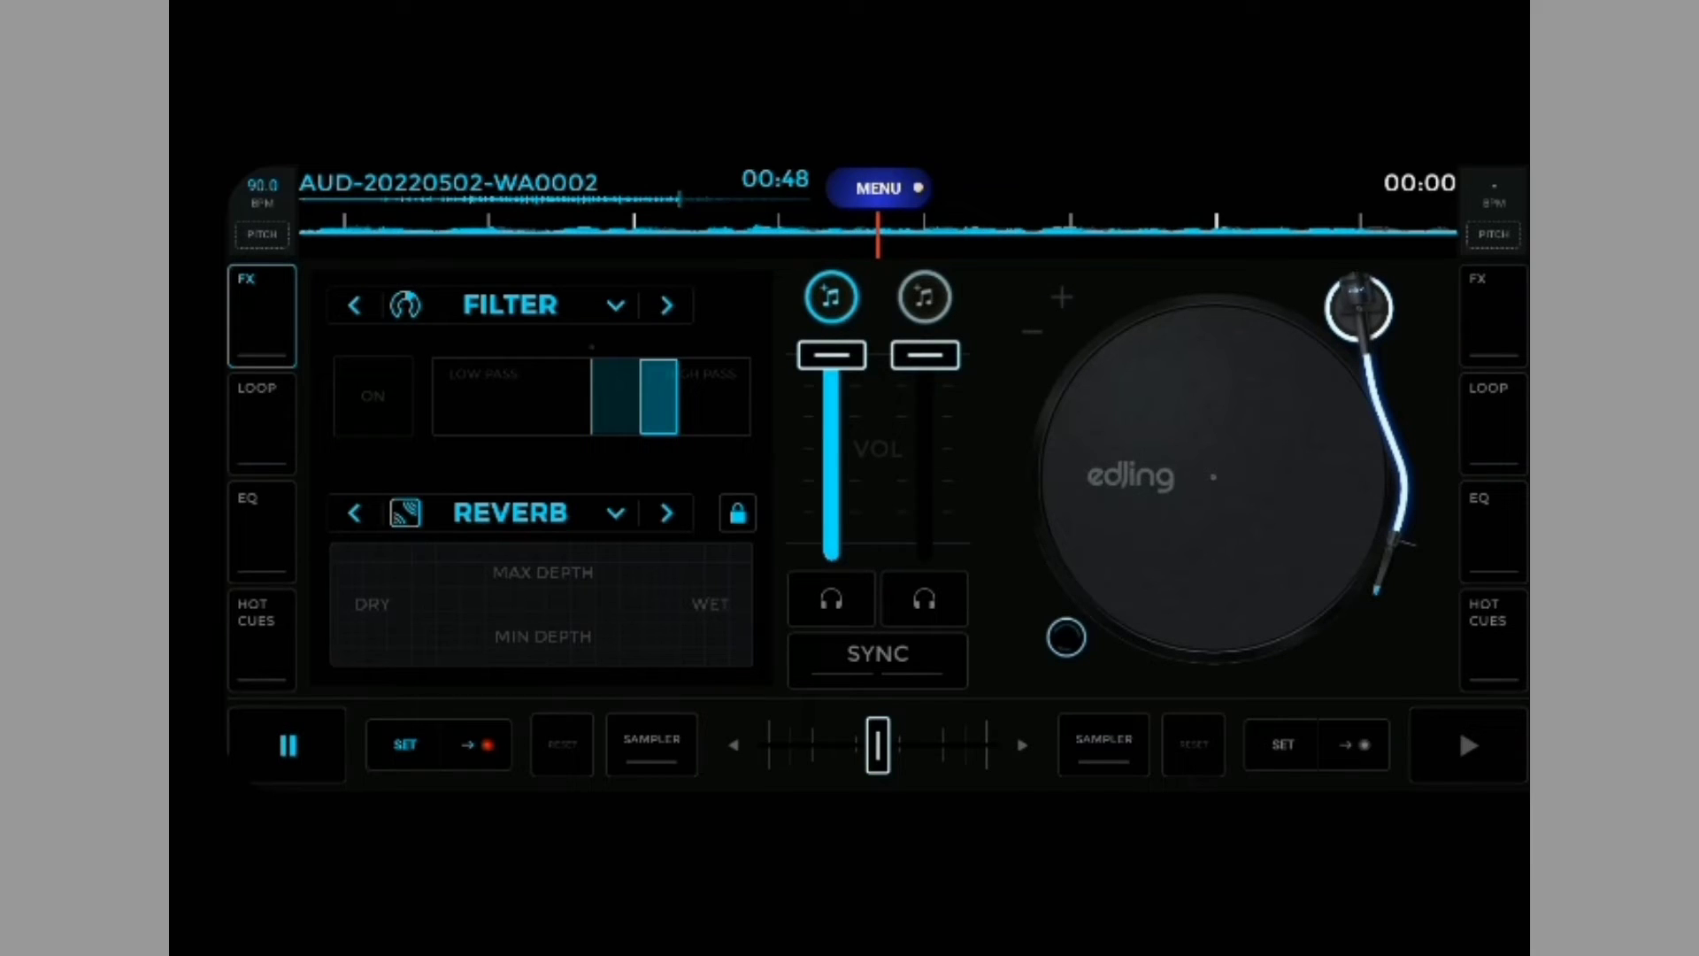
Cut HIGH to -30 dB and MID by a few dB, flatten the EQ, then bring up the main menu.
left_click(261, 529)
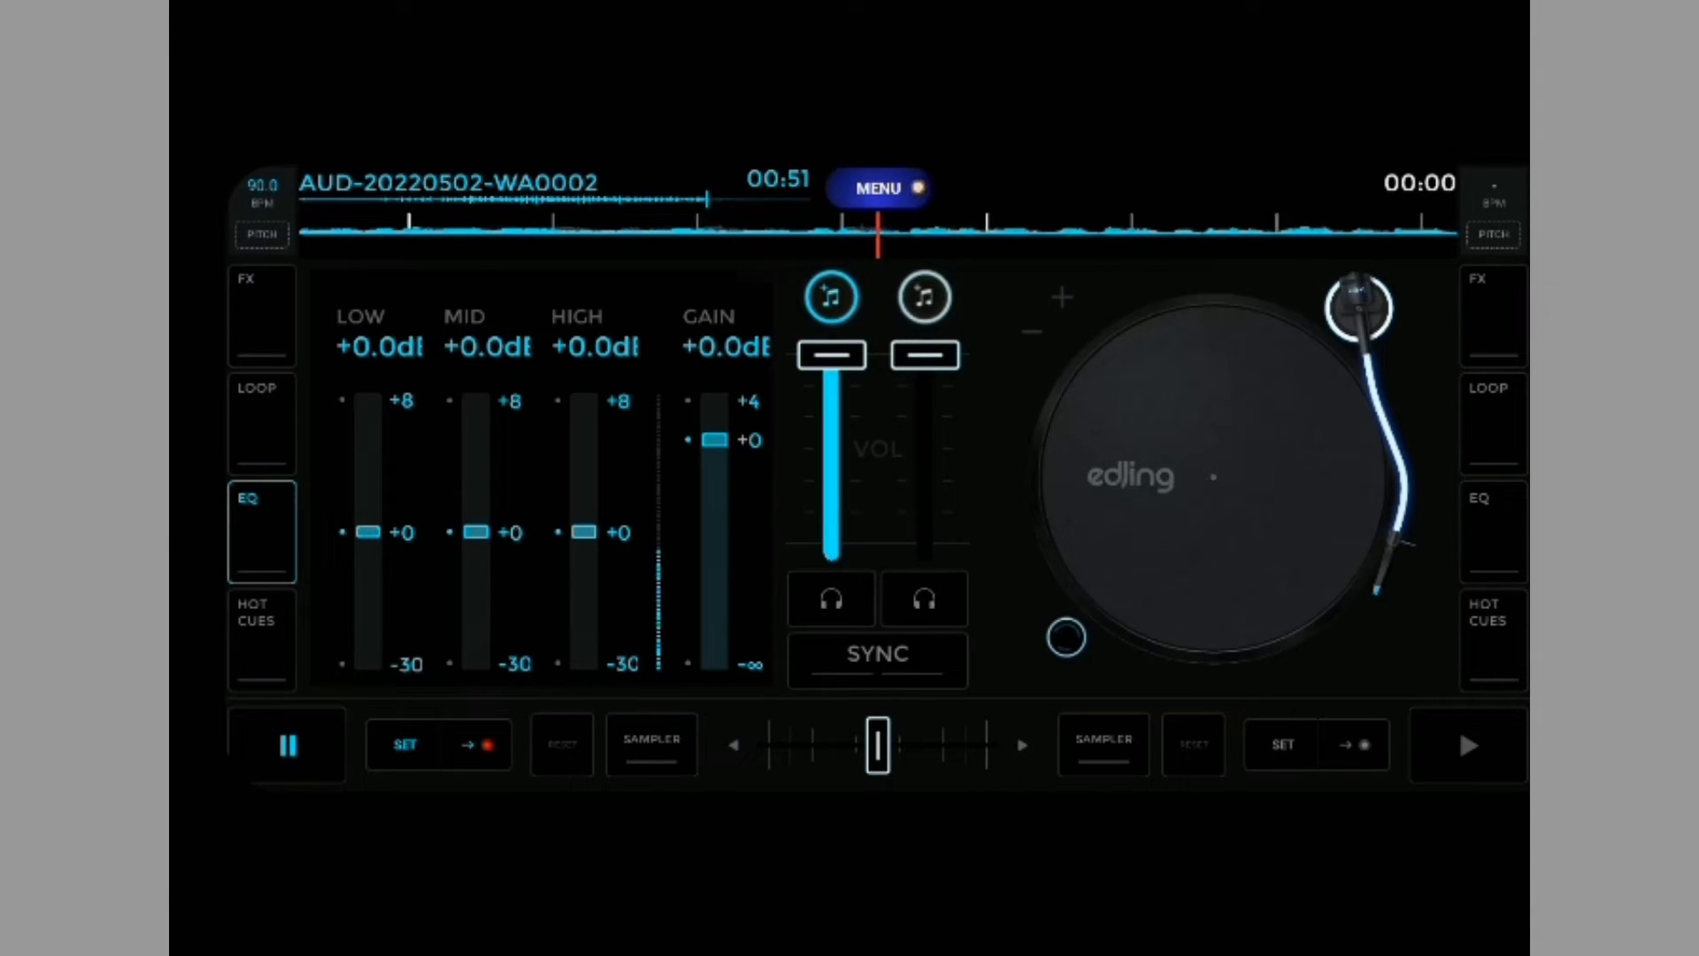
left_click_drag(584, 532, 584, 662)
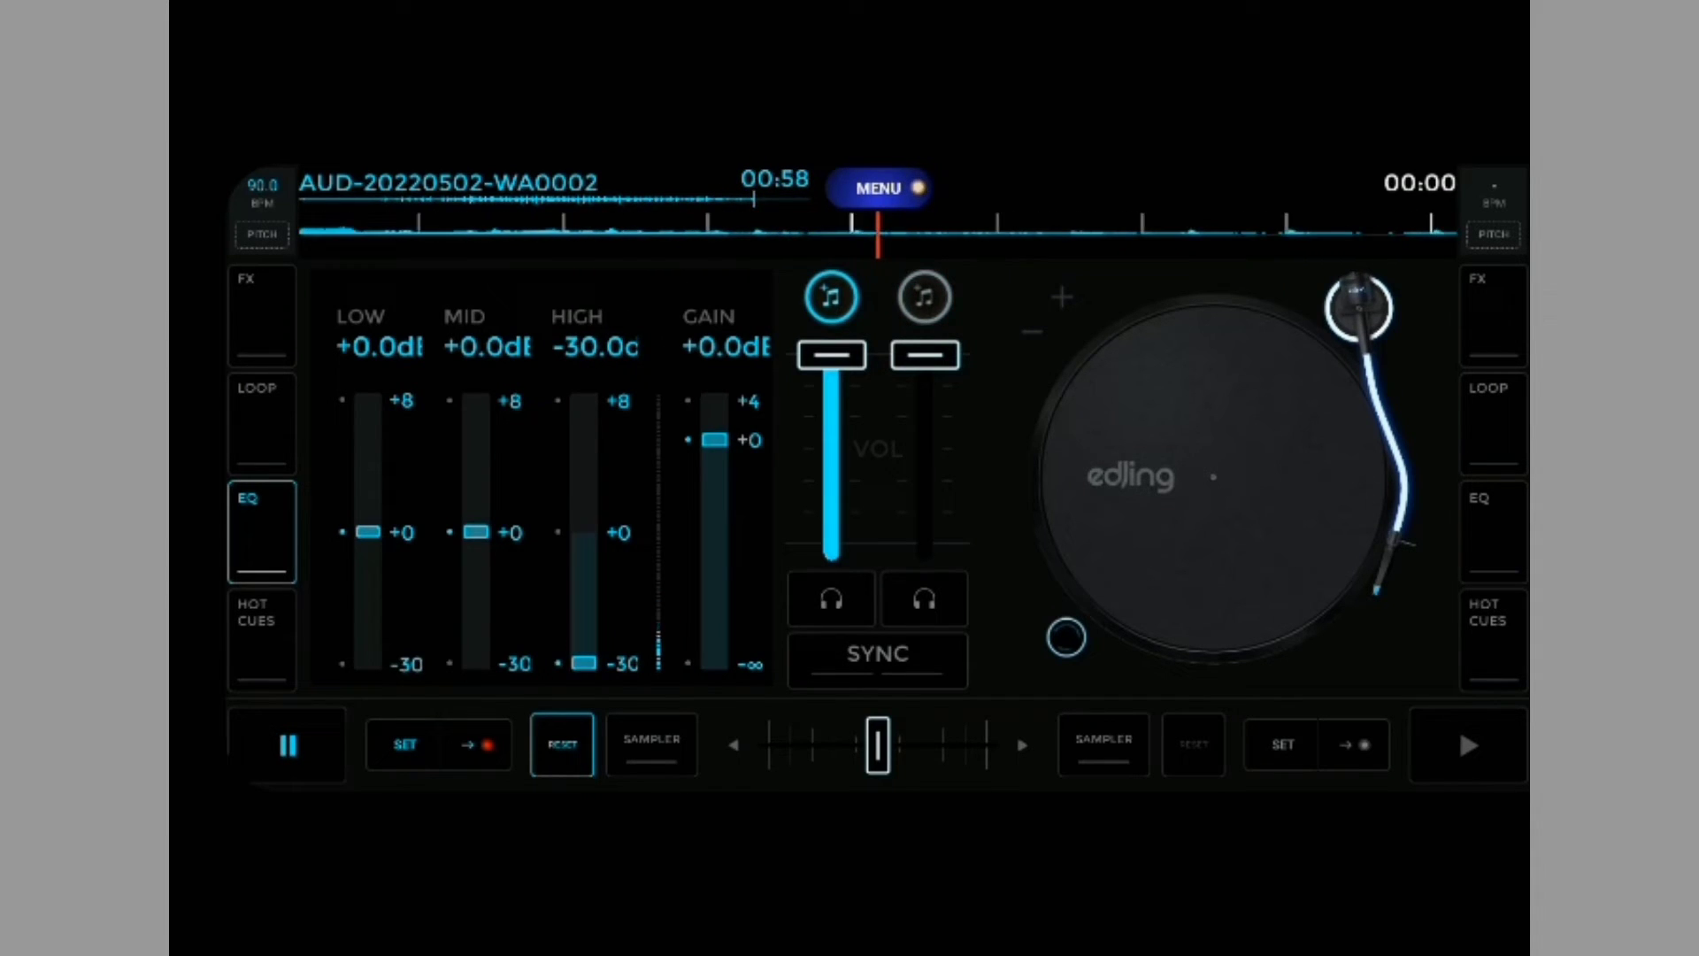
left_click_drag(476, 531, 476, 553)
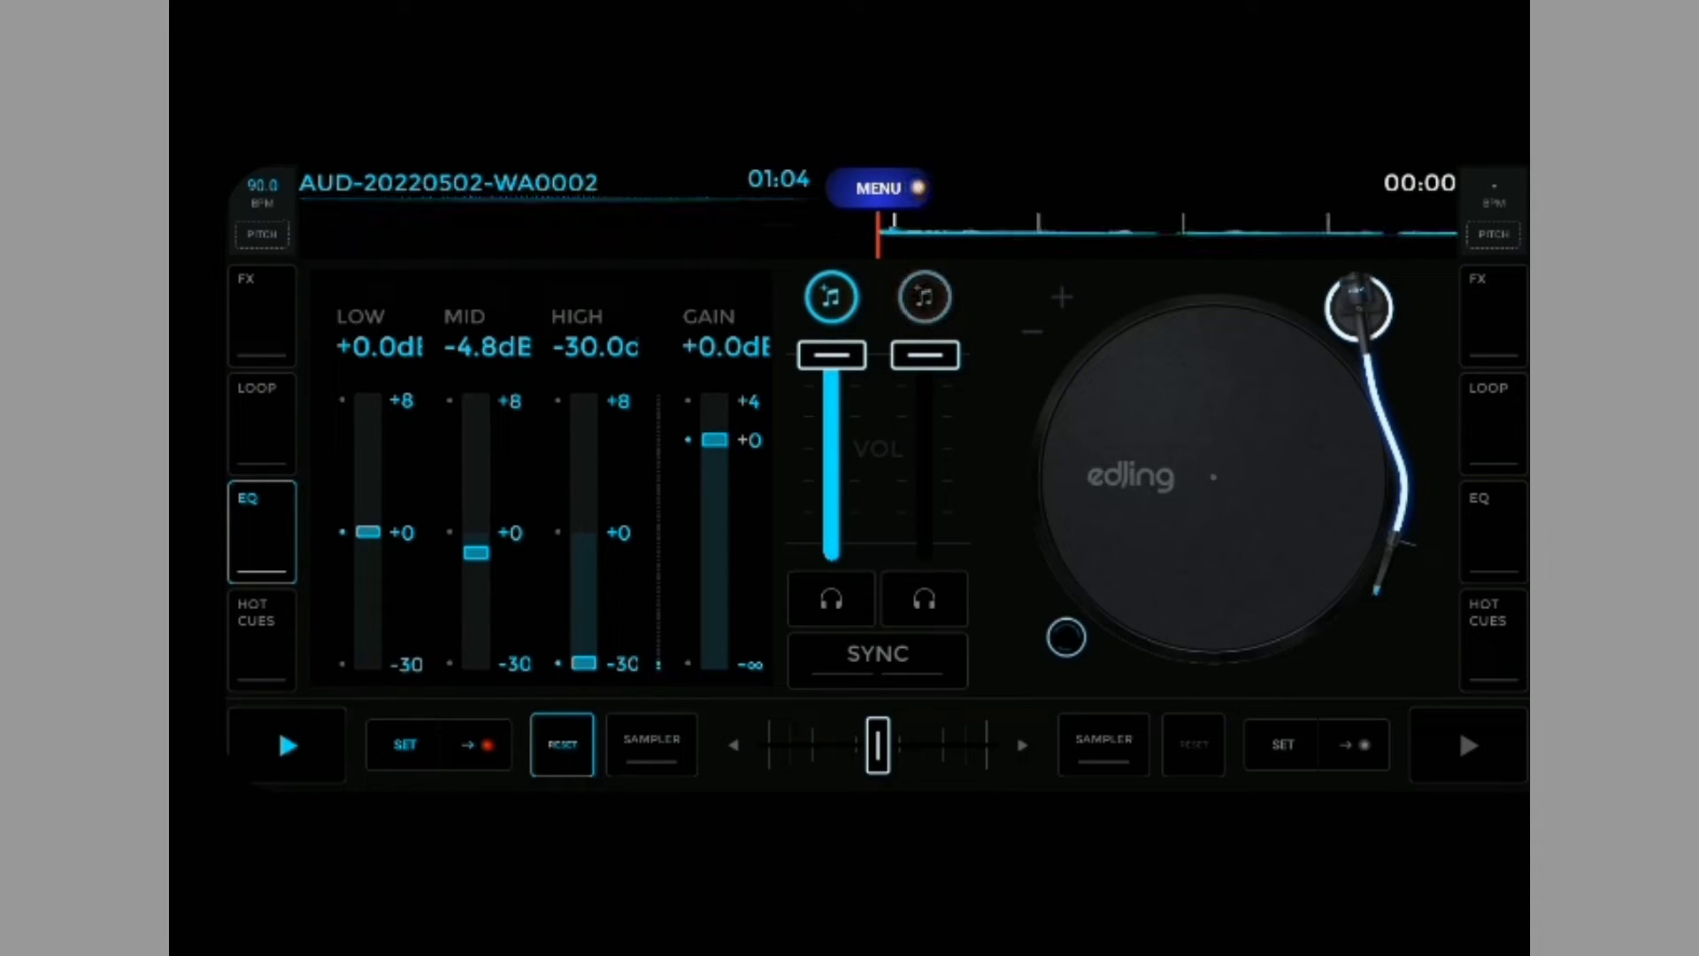
left_click(262, 314)
left_click(262, 531)
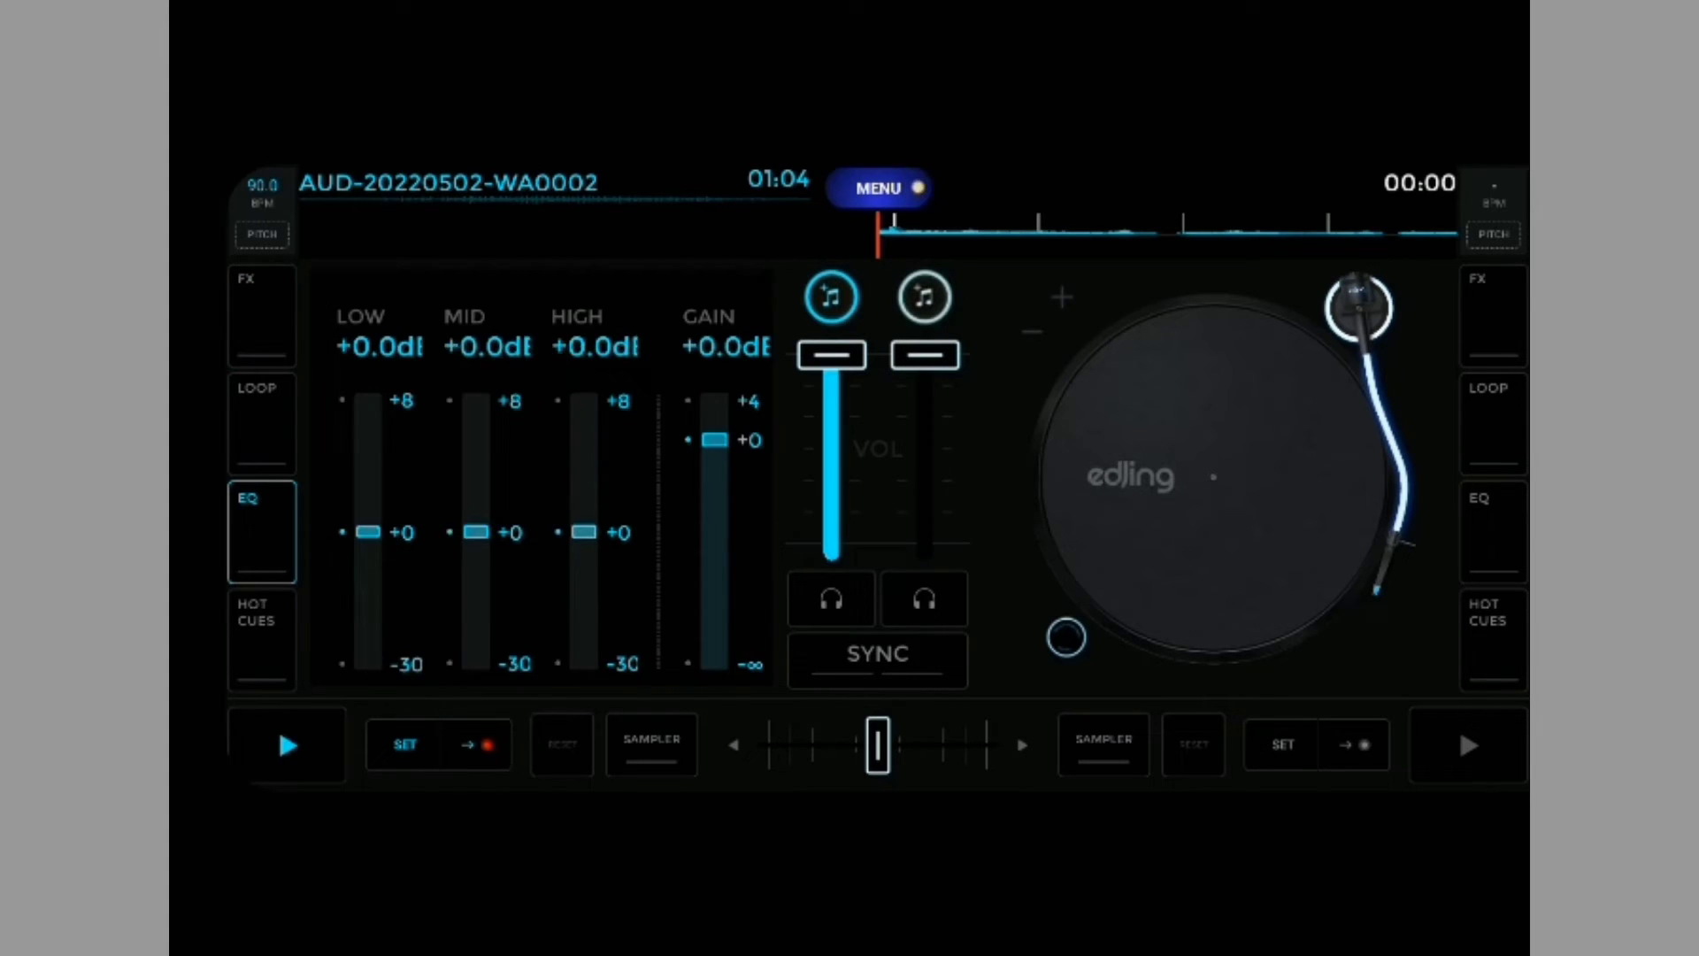
left_click(879, 188)
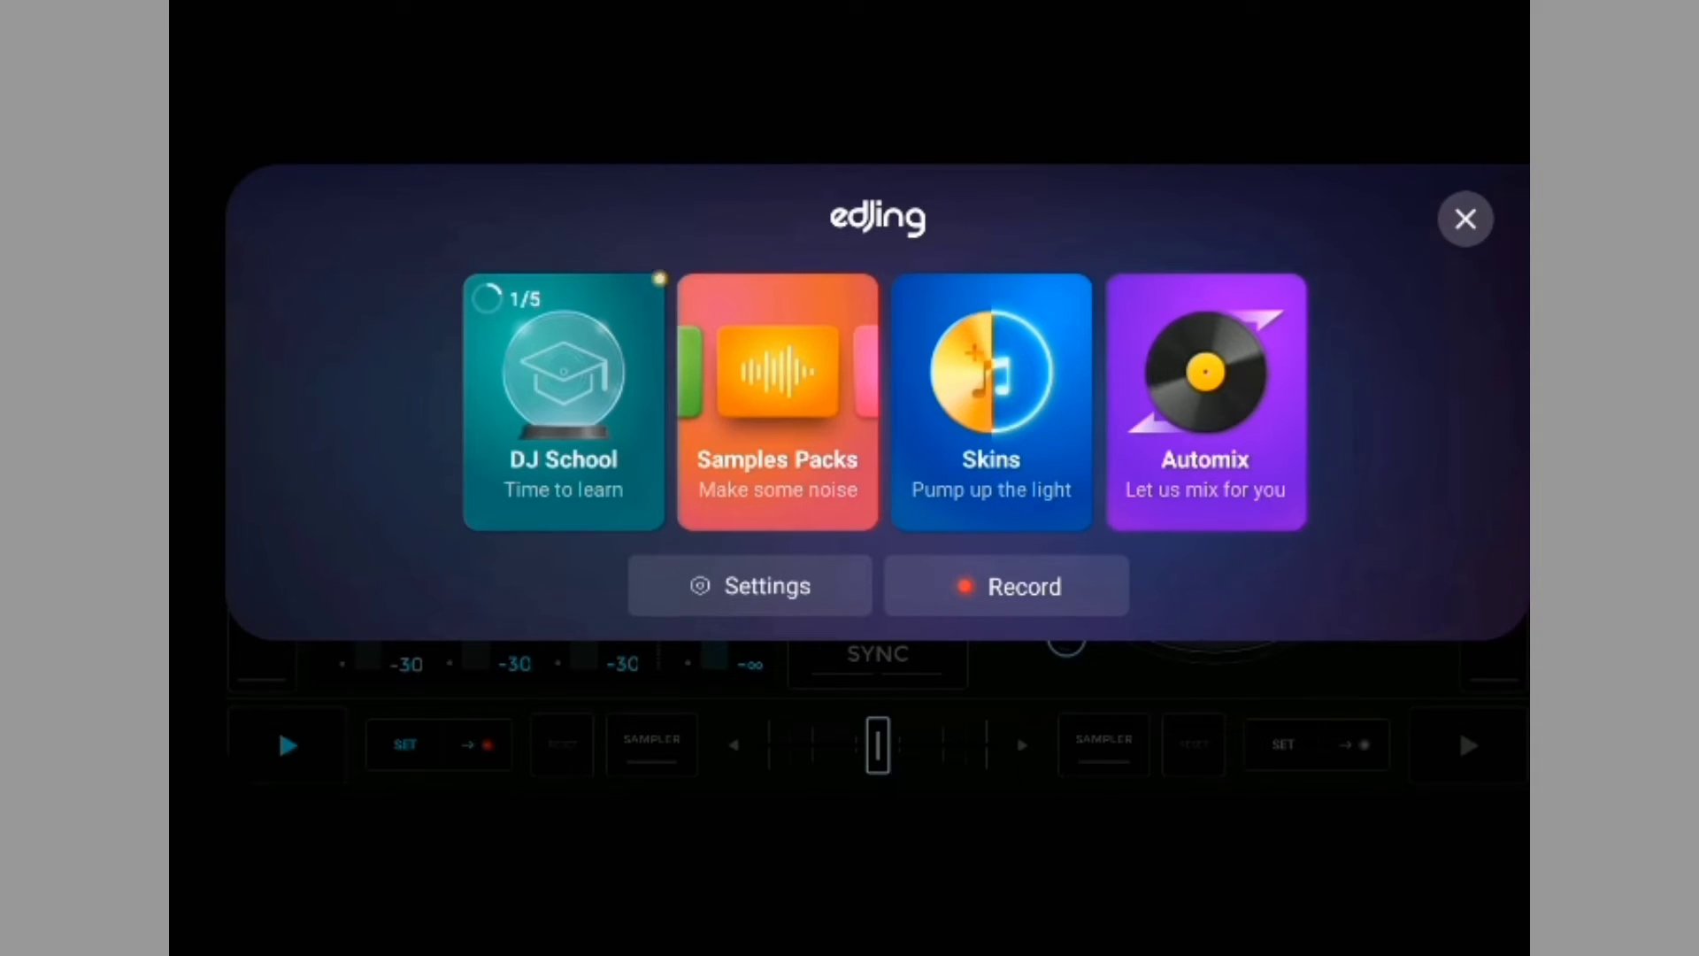
Re-cut deck A's mids to about -4.9 dB and highs to -21 dB.
key("Escape")
left_click_drag(476, 532, 476, 556)
left_click_drag(584, 532, 584, 615)
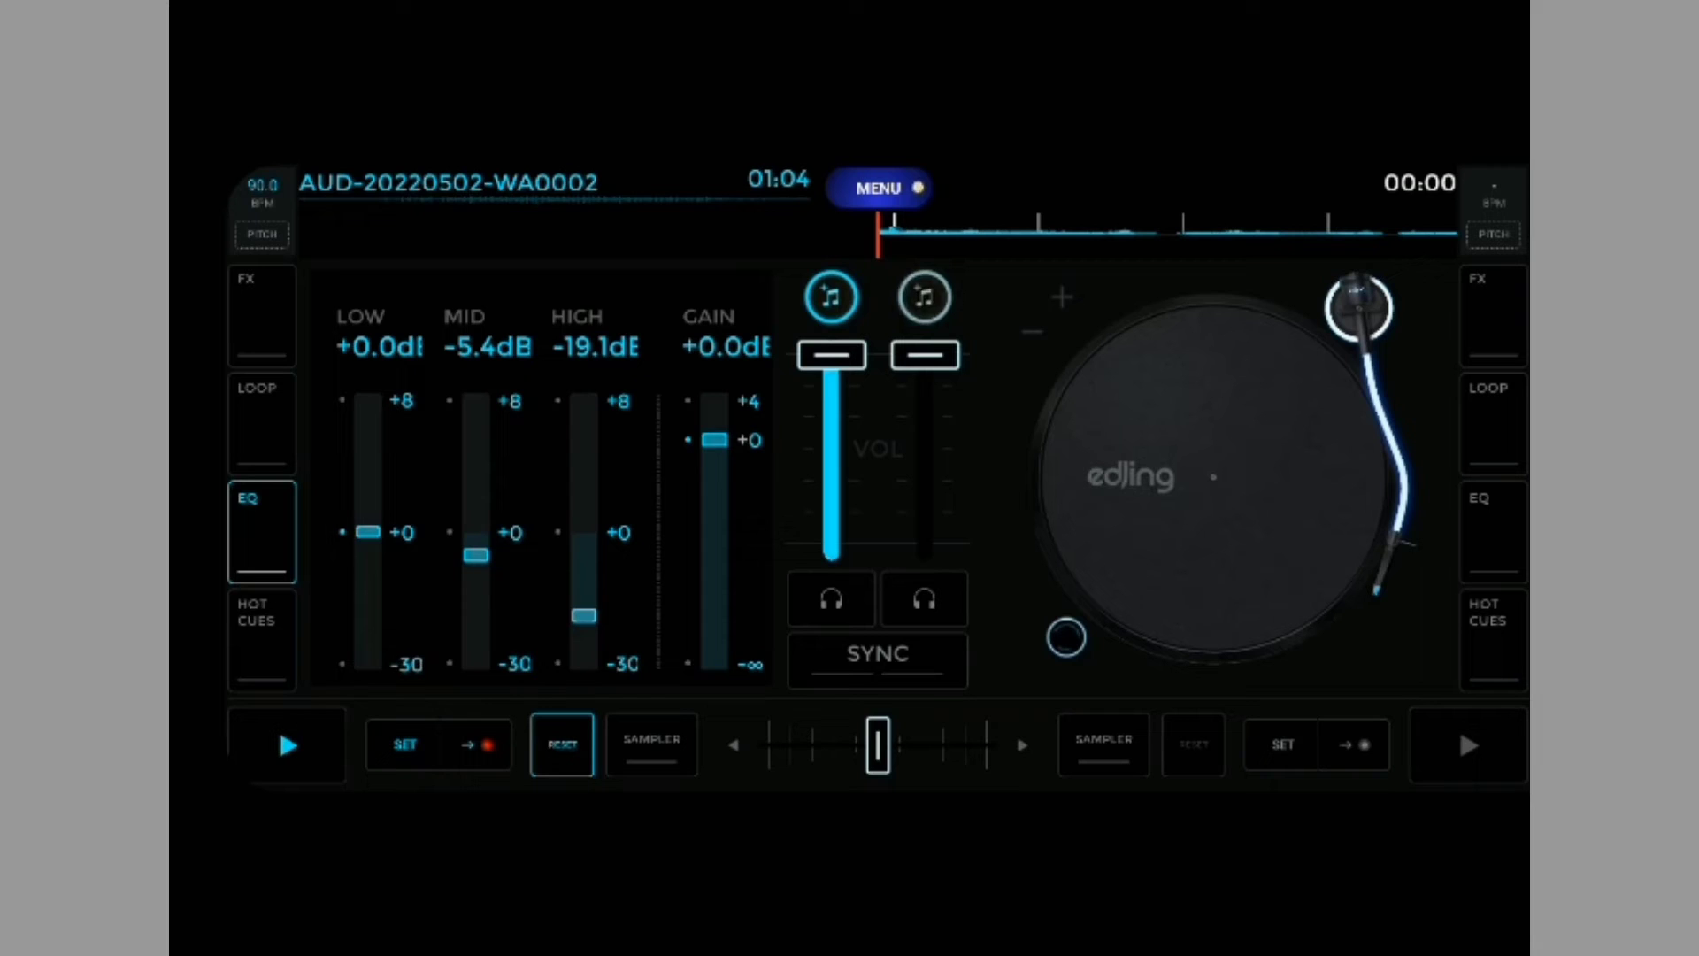
mouse_move(476, 555)
left_mouse_down()
mouse_move(476, 571)
mouse_move(476, 552)
left_mouse_up()
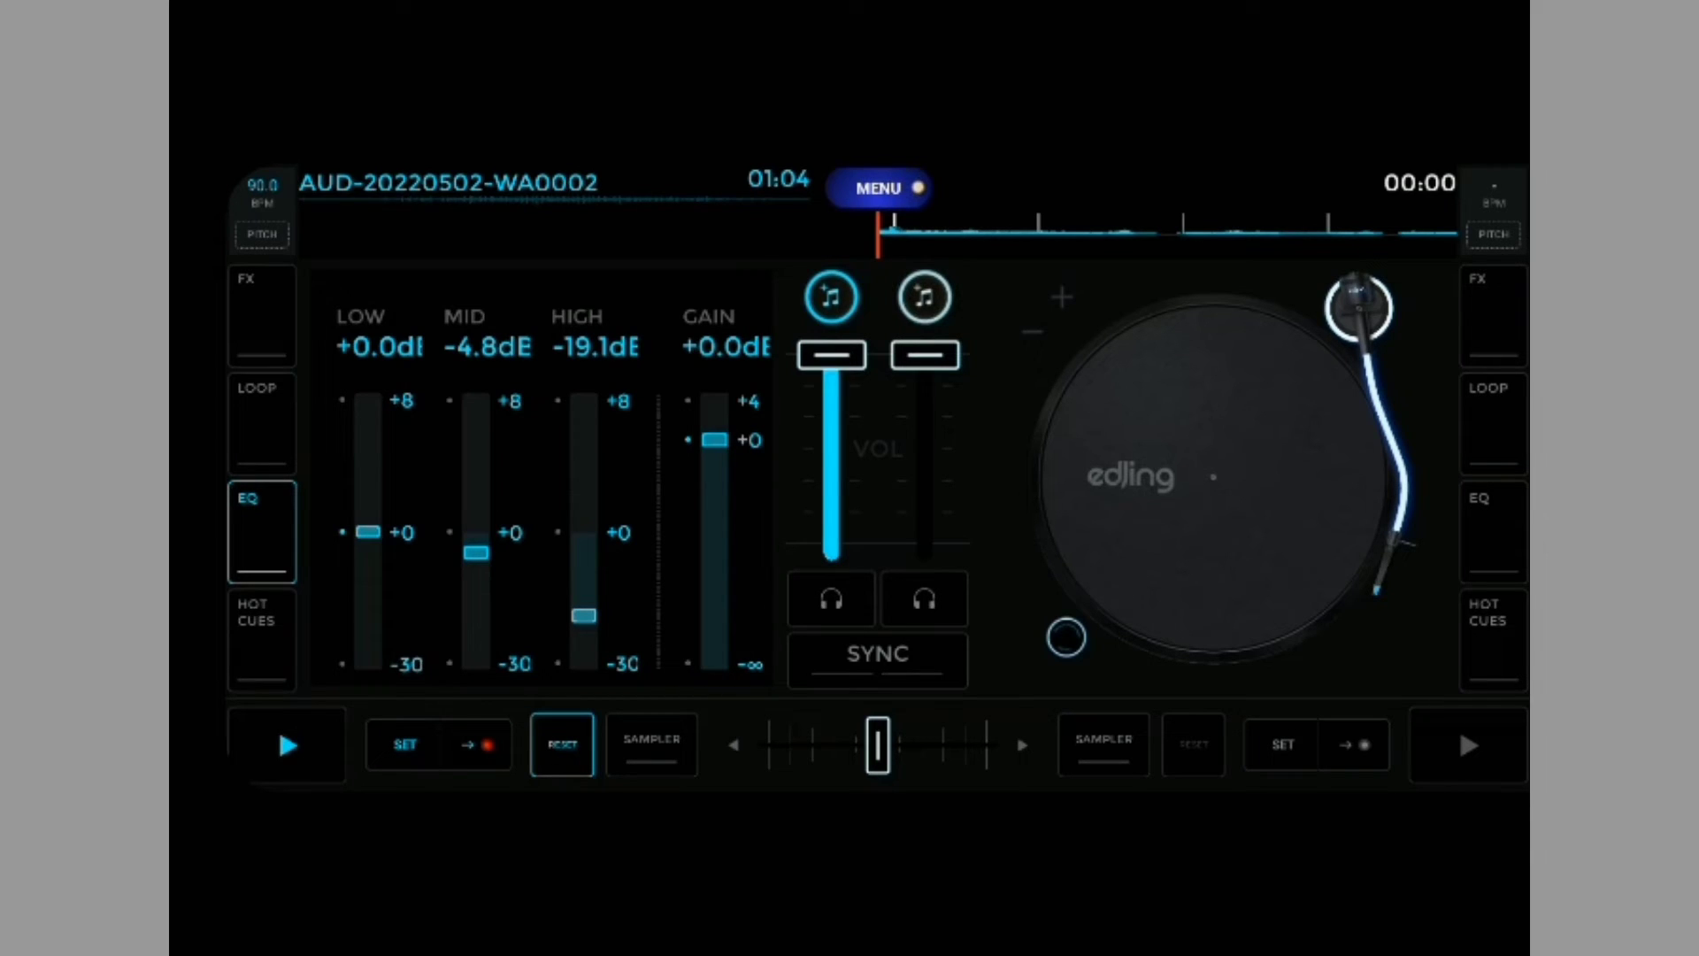
left_click_drag(584, 615, 585, 622)
Apply the Reverb from the FX panel, return to EQ, and reopen the main menu.
left_click(261, 315)
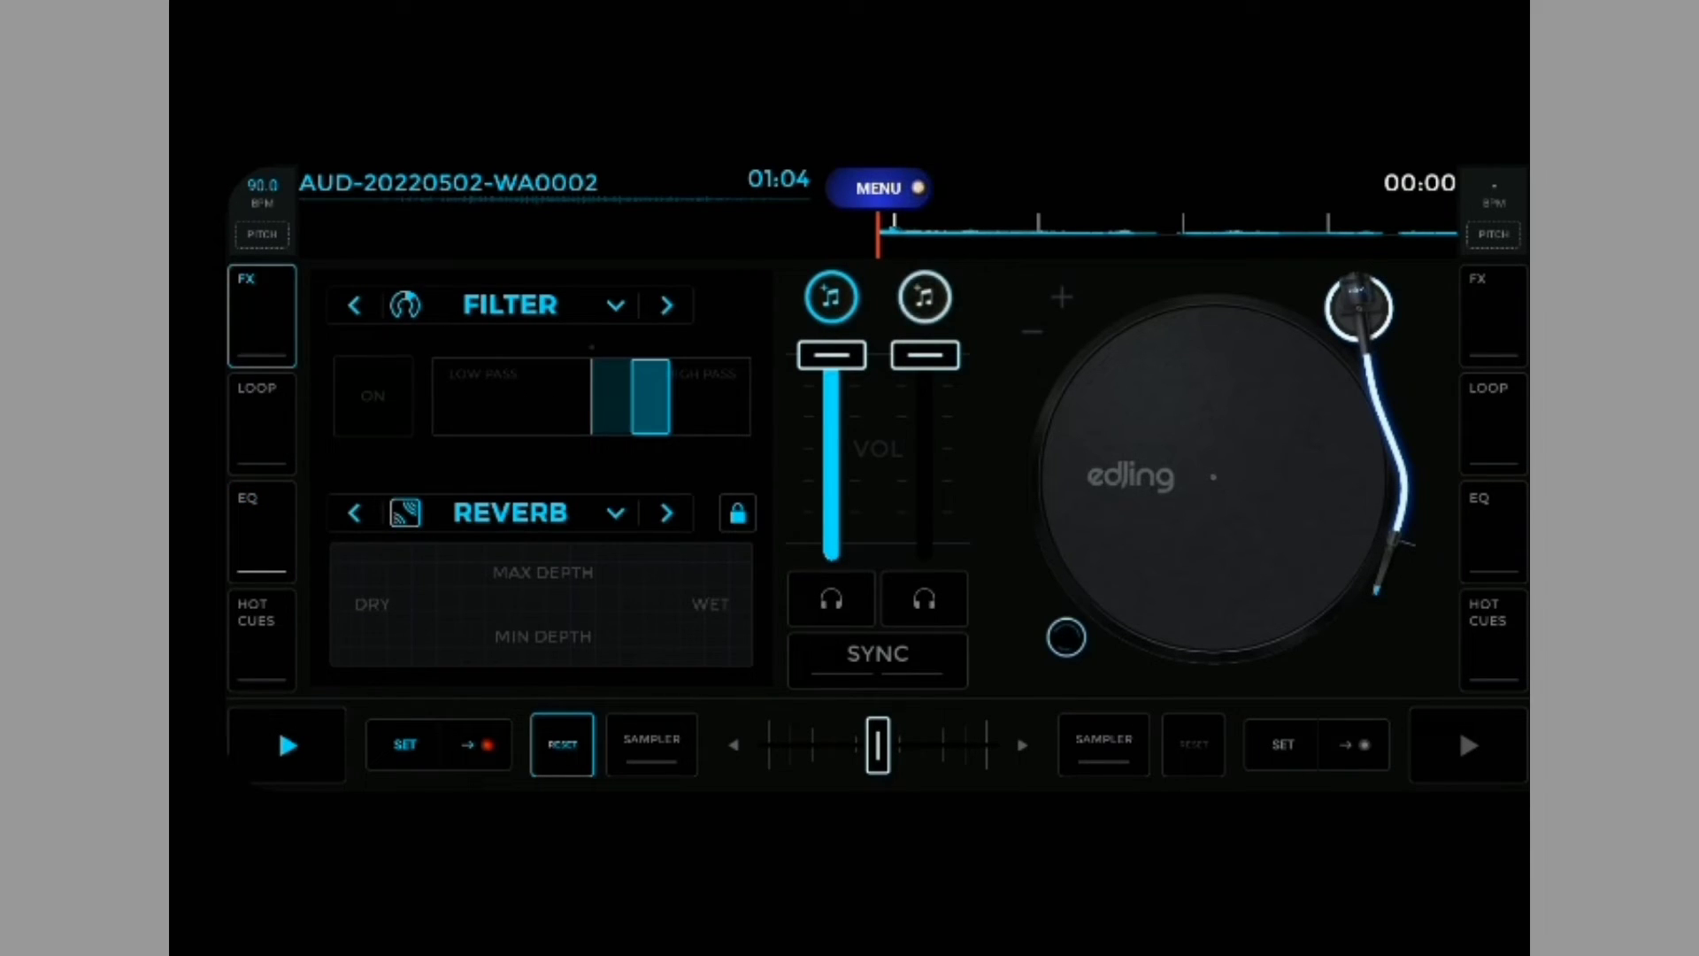
left_click_drag(393, 603, 427, 602)
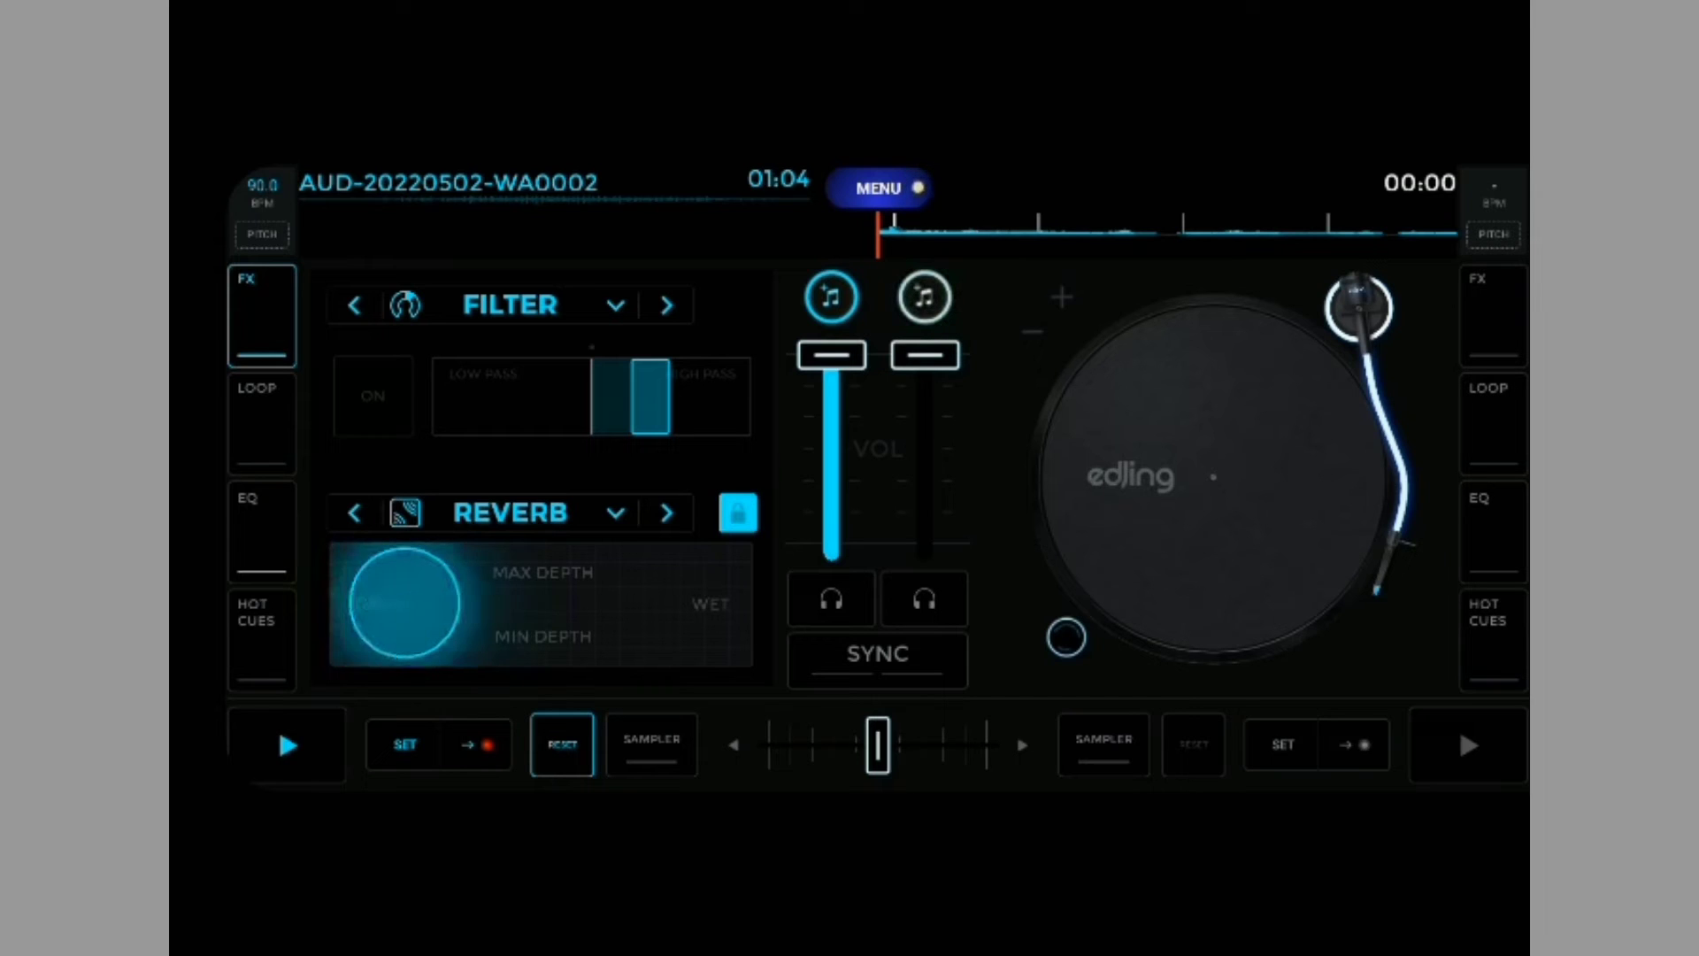
left_click(261, 529)
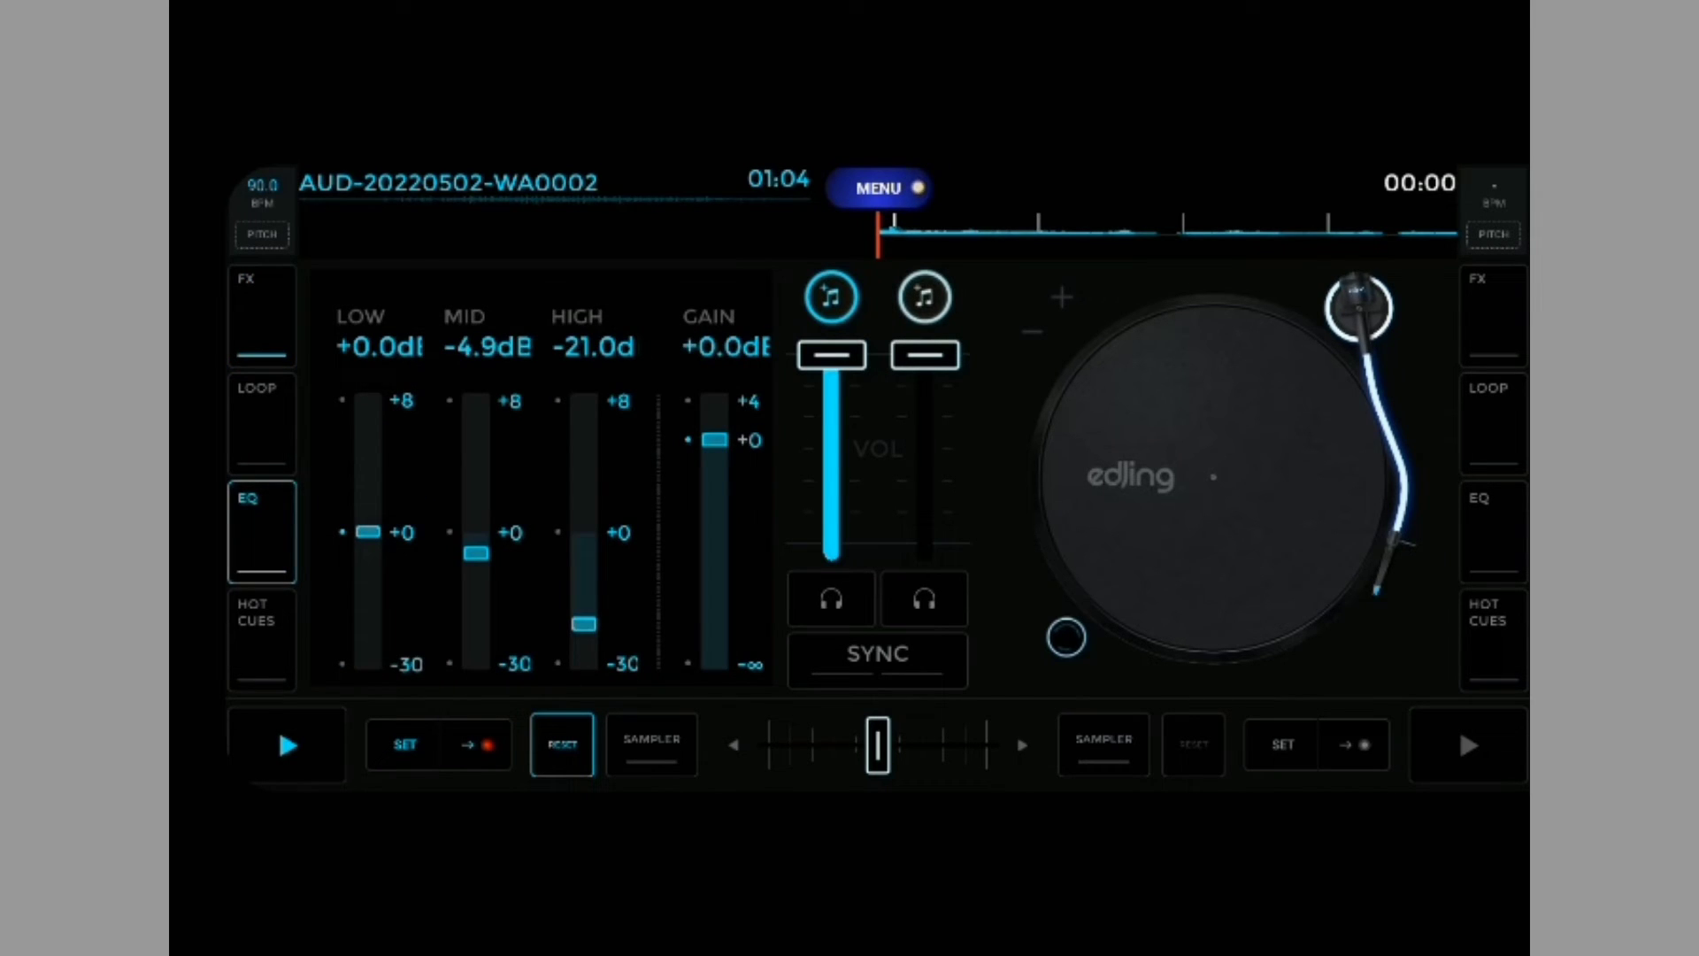
left_click(878, 187)
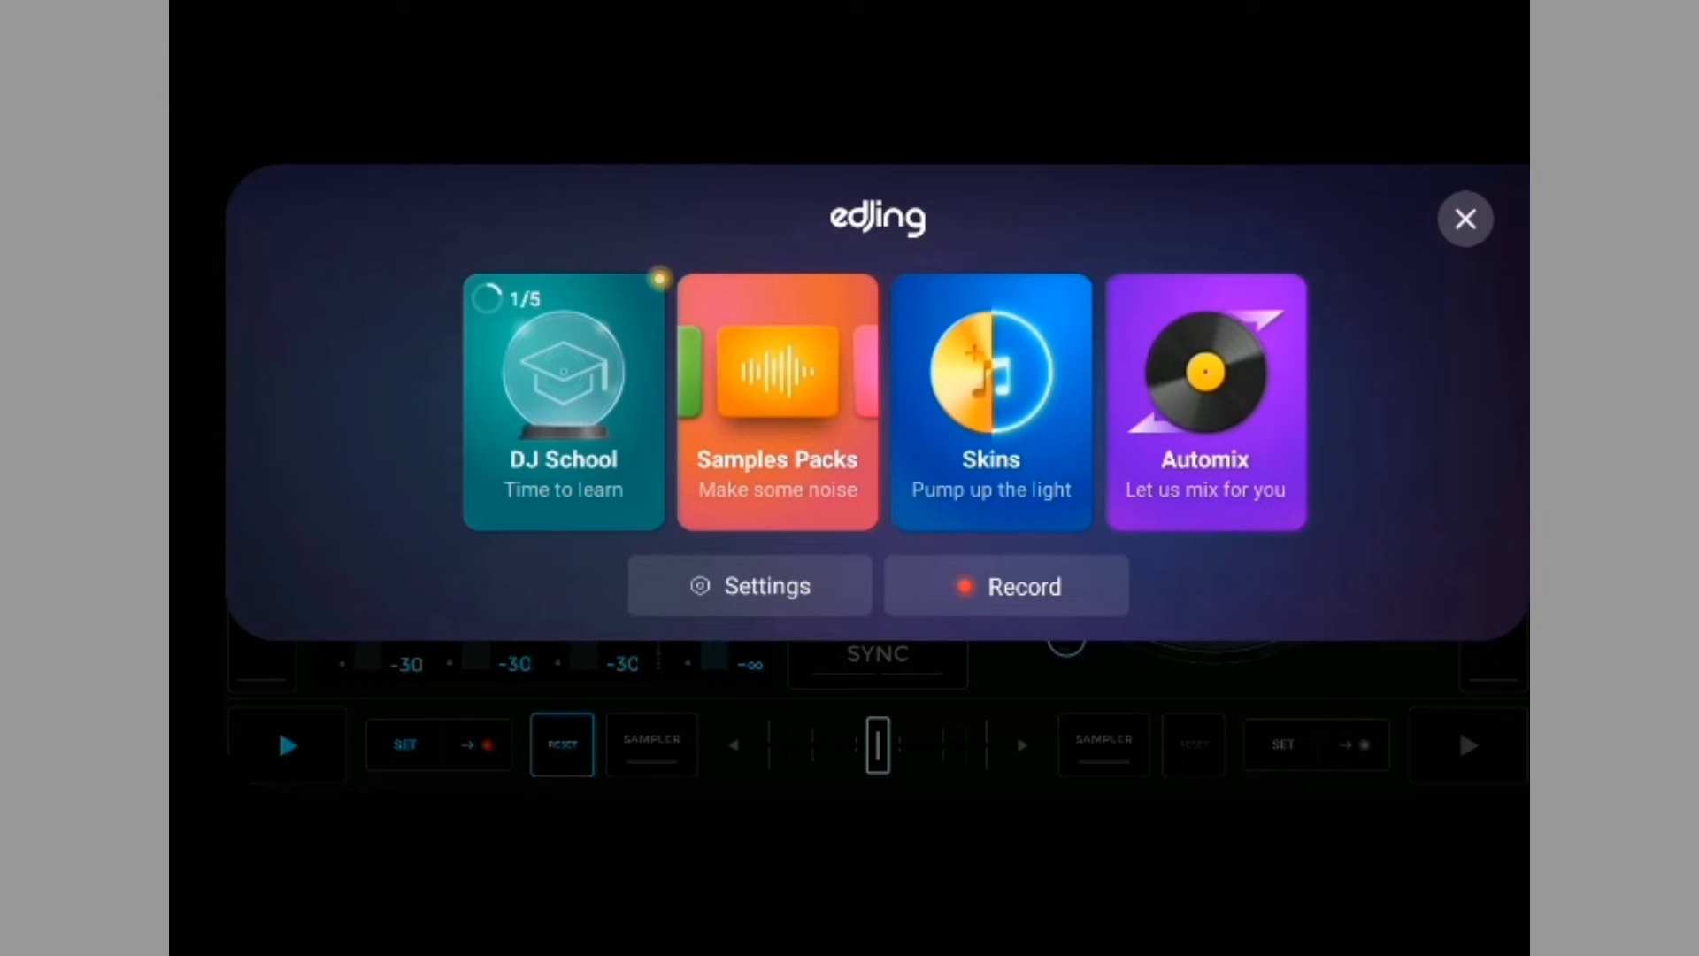
Start recording the mix with deck A playing, raising HIGH slightly to -18.4 dB.
left_click(1007, 586)
left_click(288, 745)
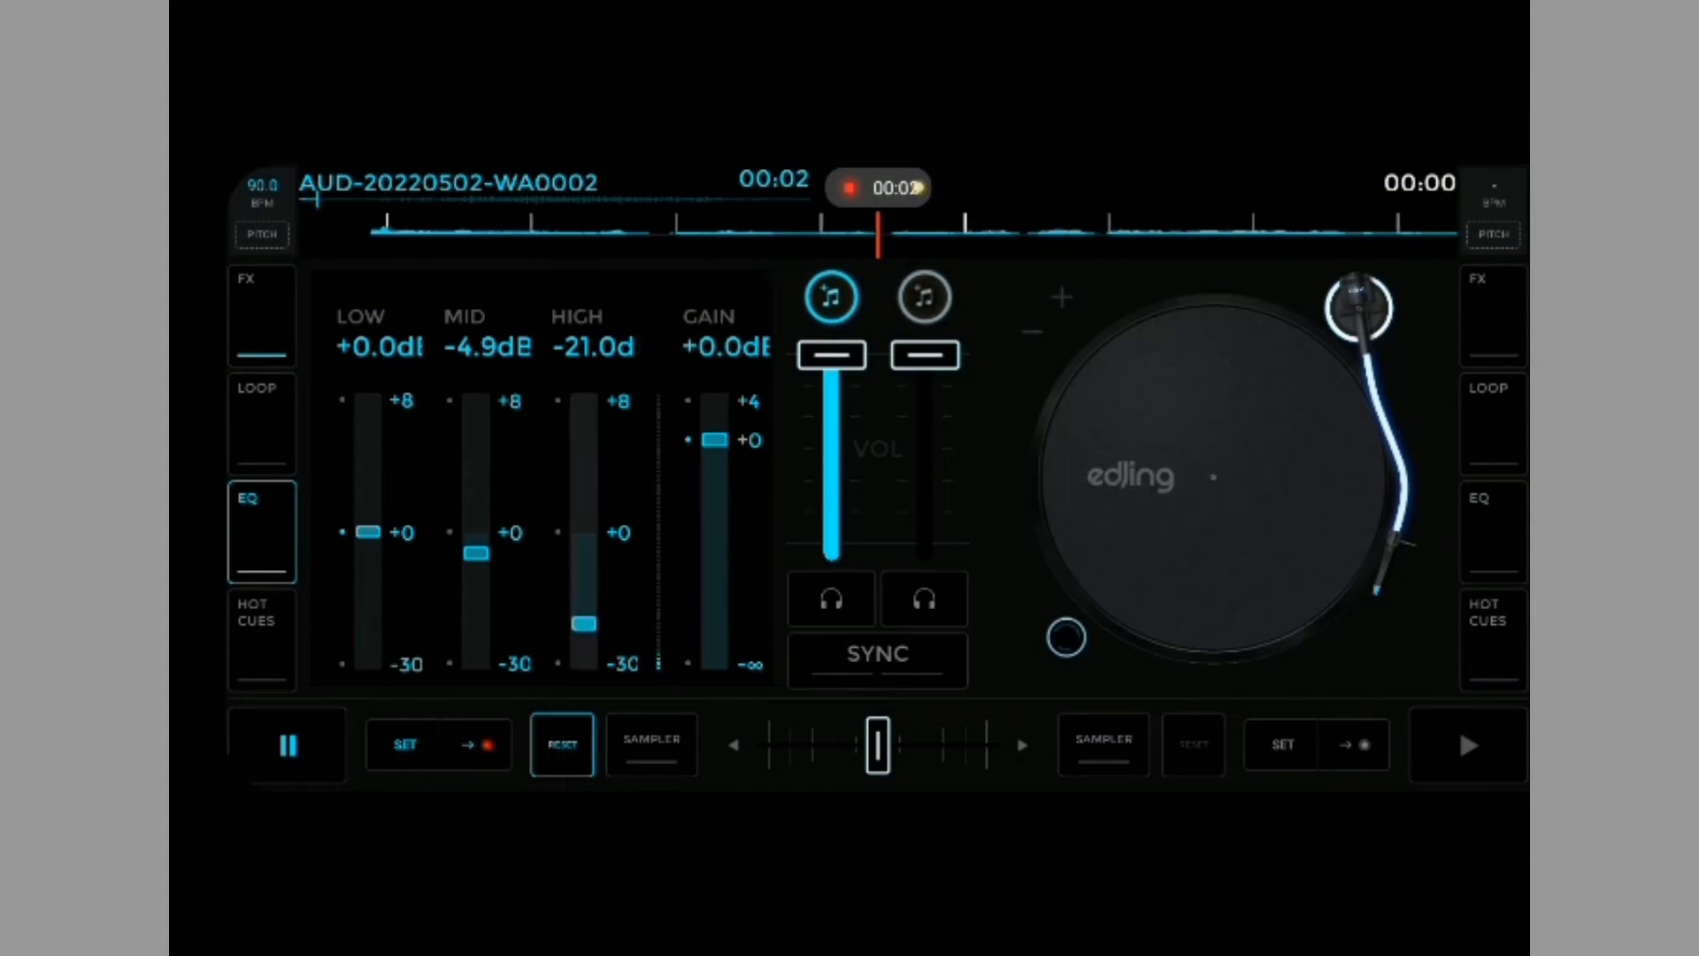
left_click_drag(584, 624, 584, 563)
Reset the EQ to flat and sweep the Reverb pad during the recording.
left_click(562, 744)
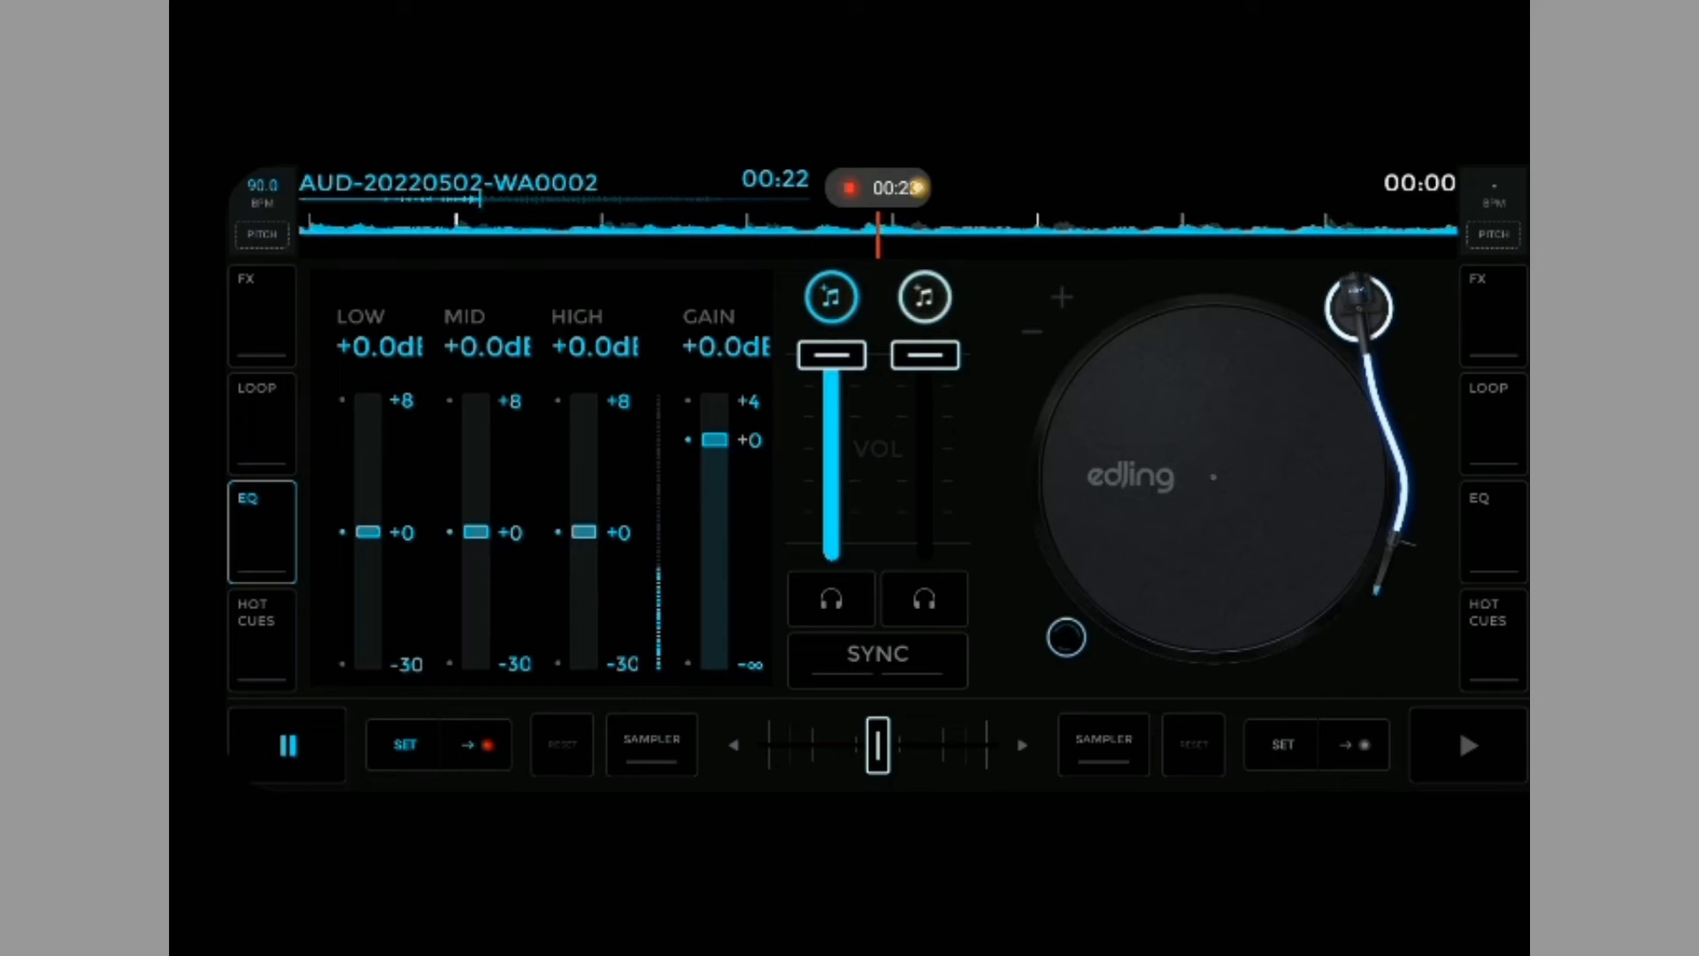
left_click(262, 315)
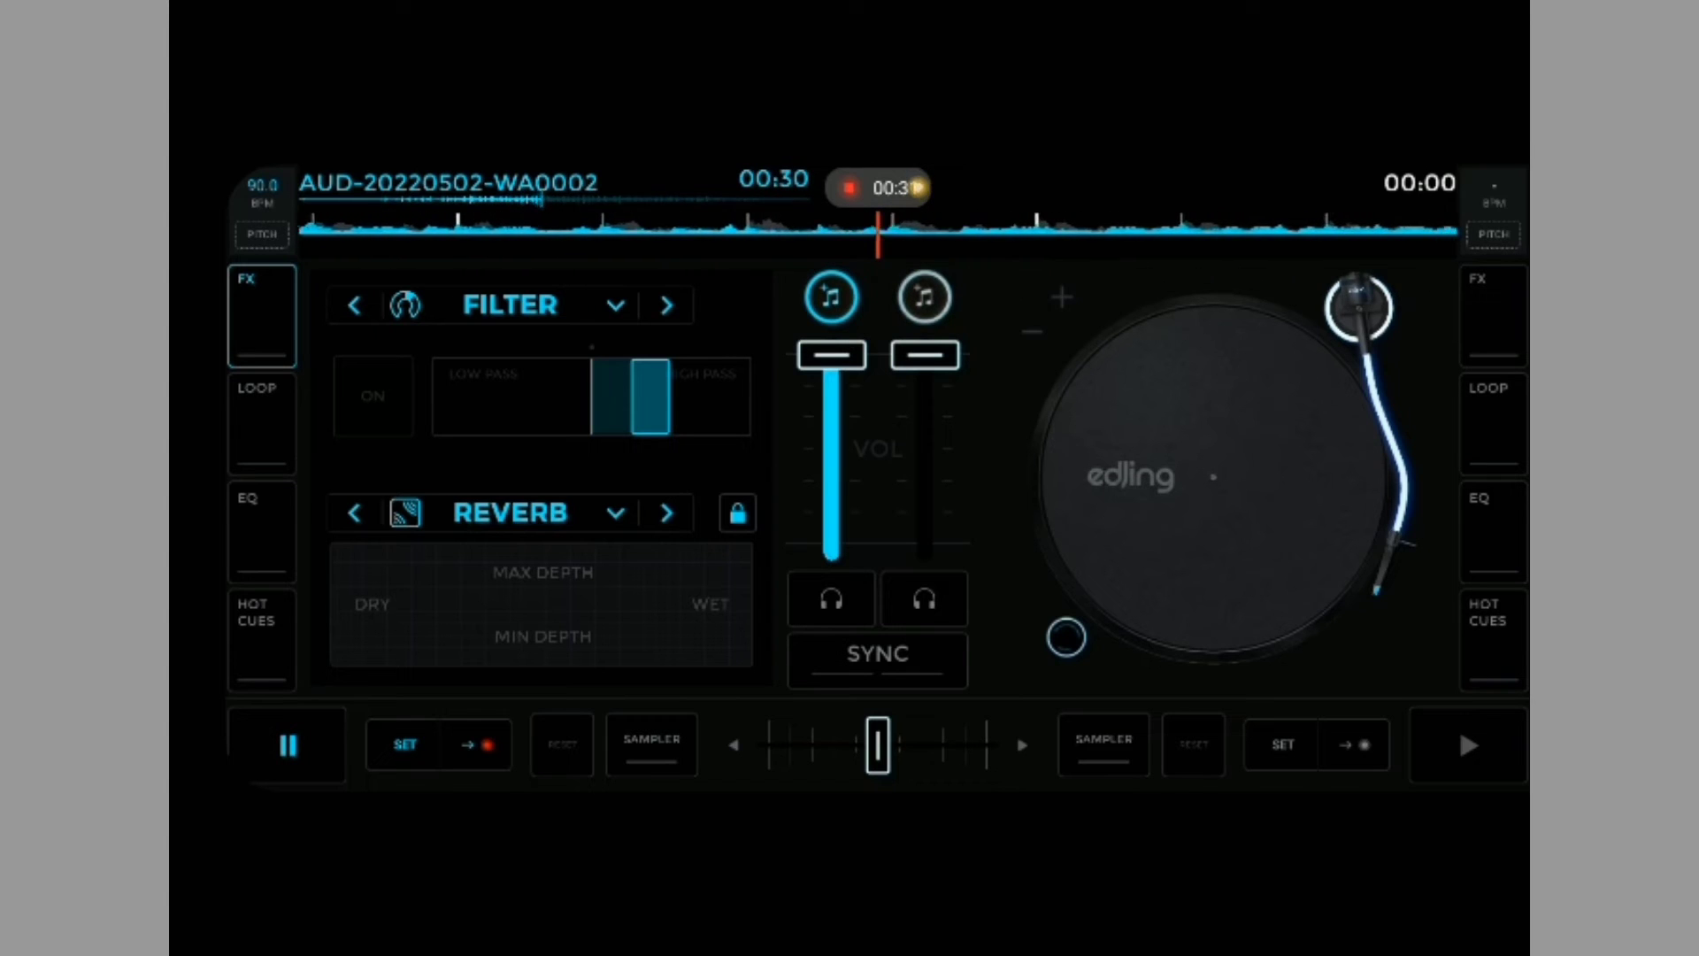
left_click_drag(569, 596, 549, 602)
Replace Reverb with Gate in the left deck's second effect slot.
left_click(262, 530)
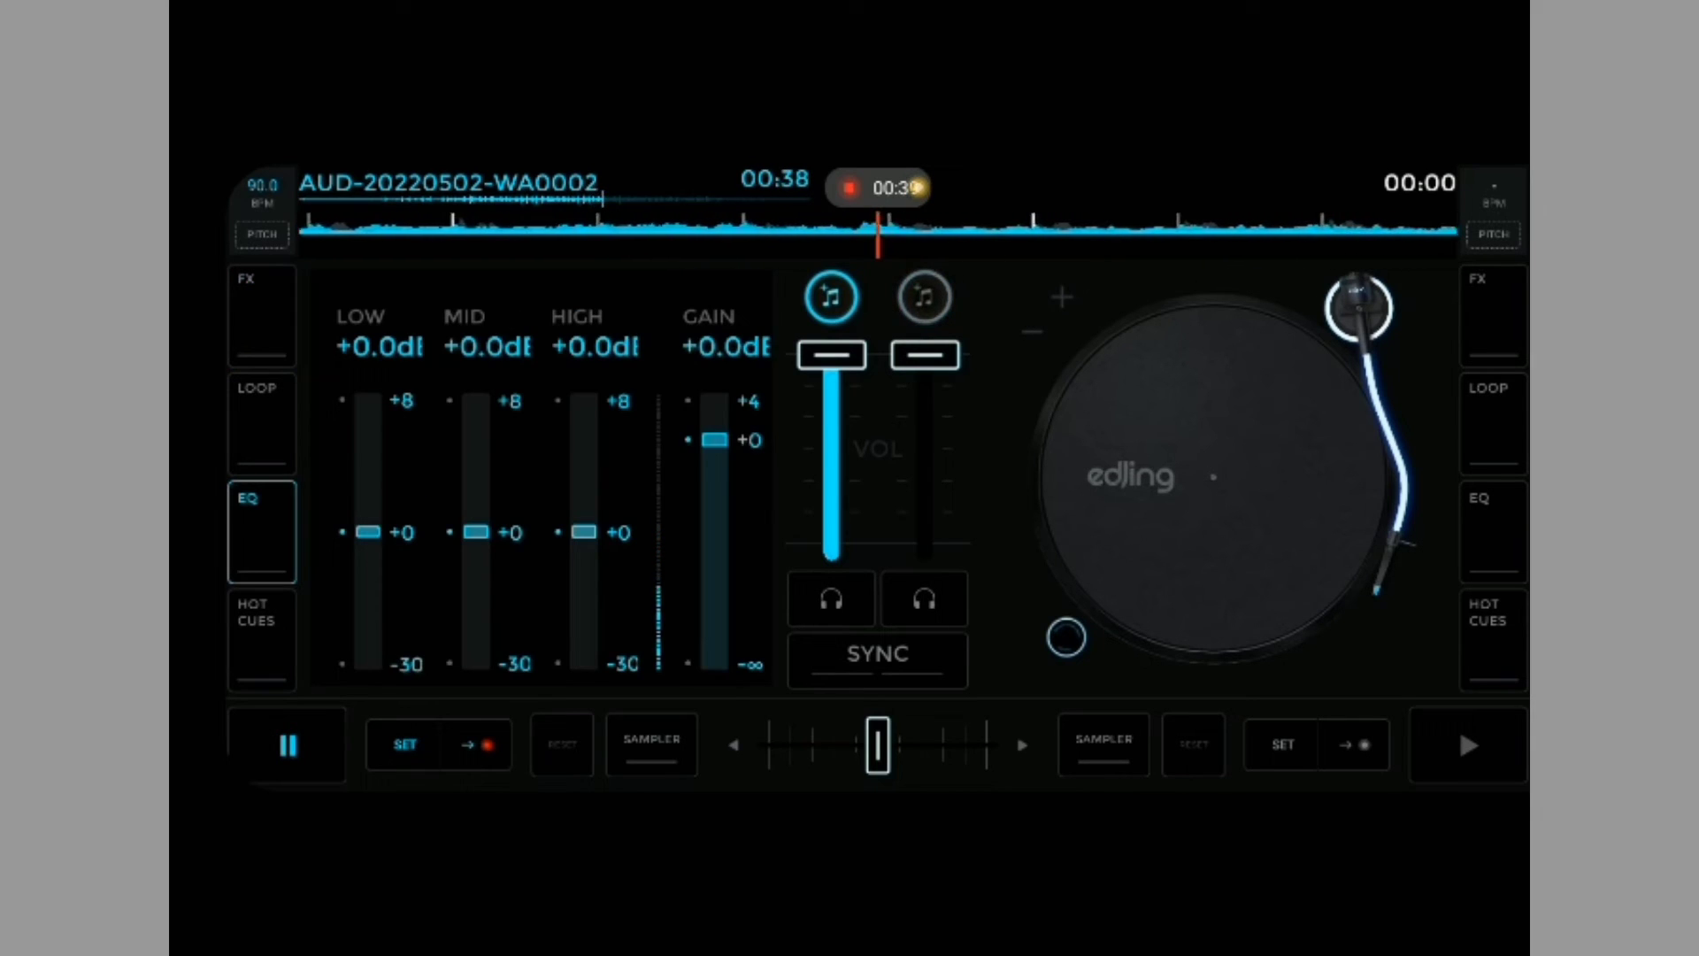
left_click(262, 316)
left_click(615, 512)
scroll(531, 531, "down", 5)
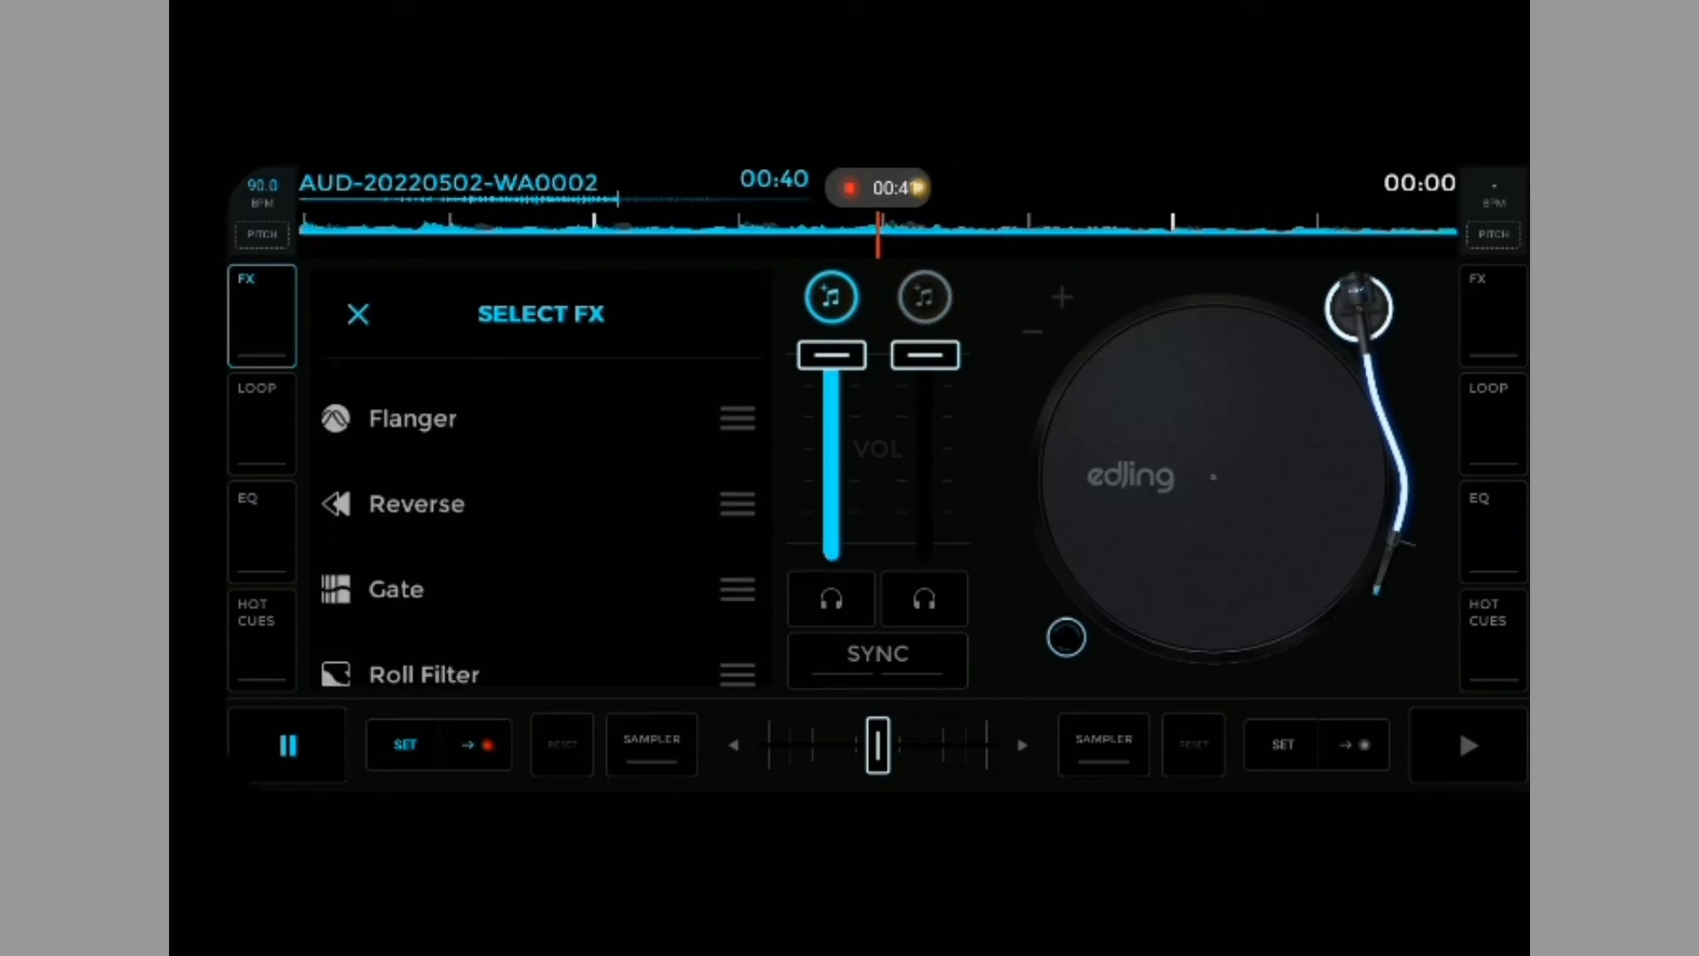
scroll(530, 531, "down", 1)
left_click(416, 516)
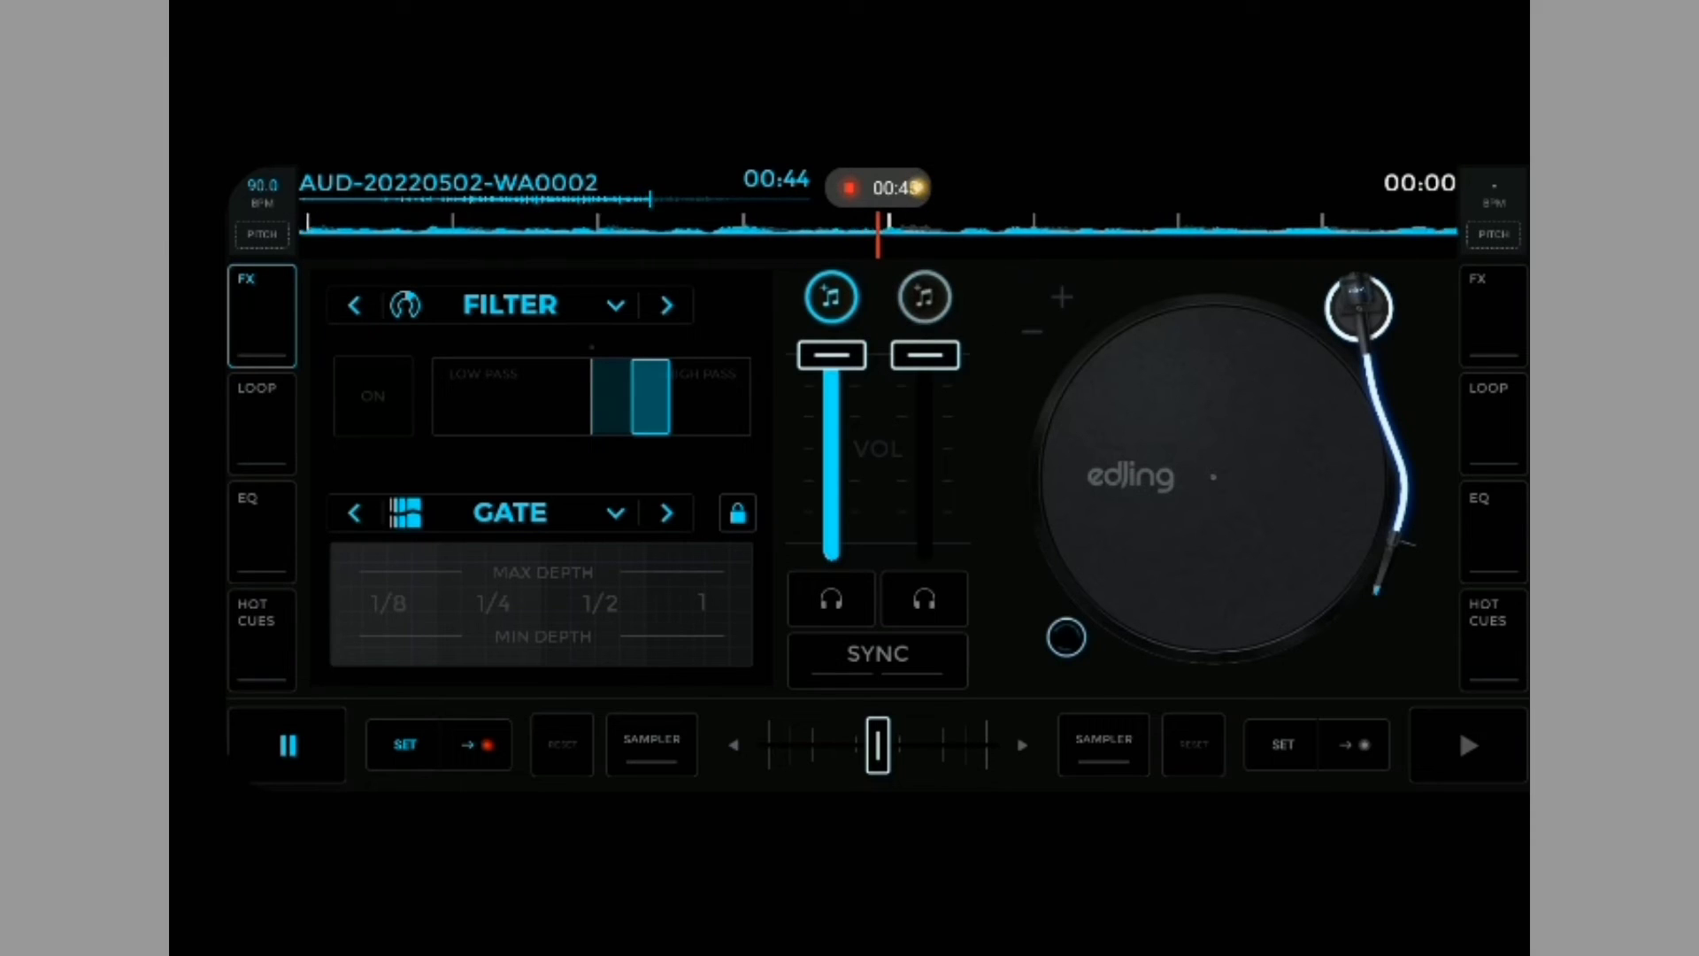
Cut the left deck's mids to -5.9 dB and highs to -30 dB.
left_click(262, 531)
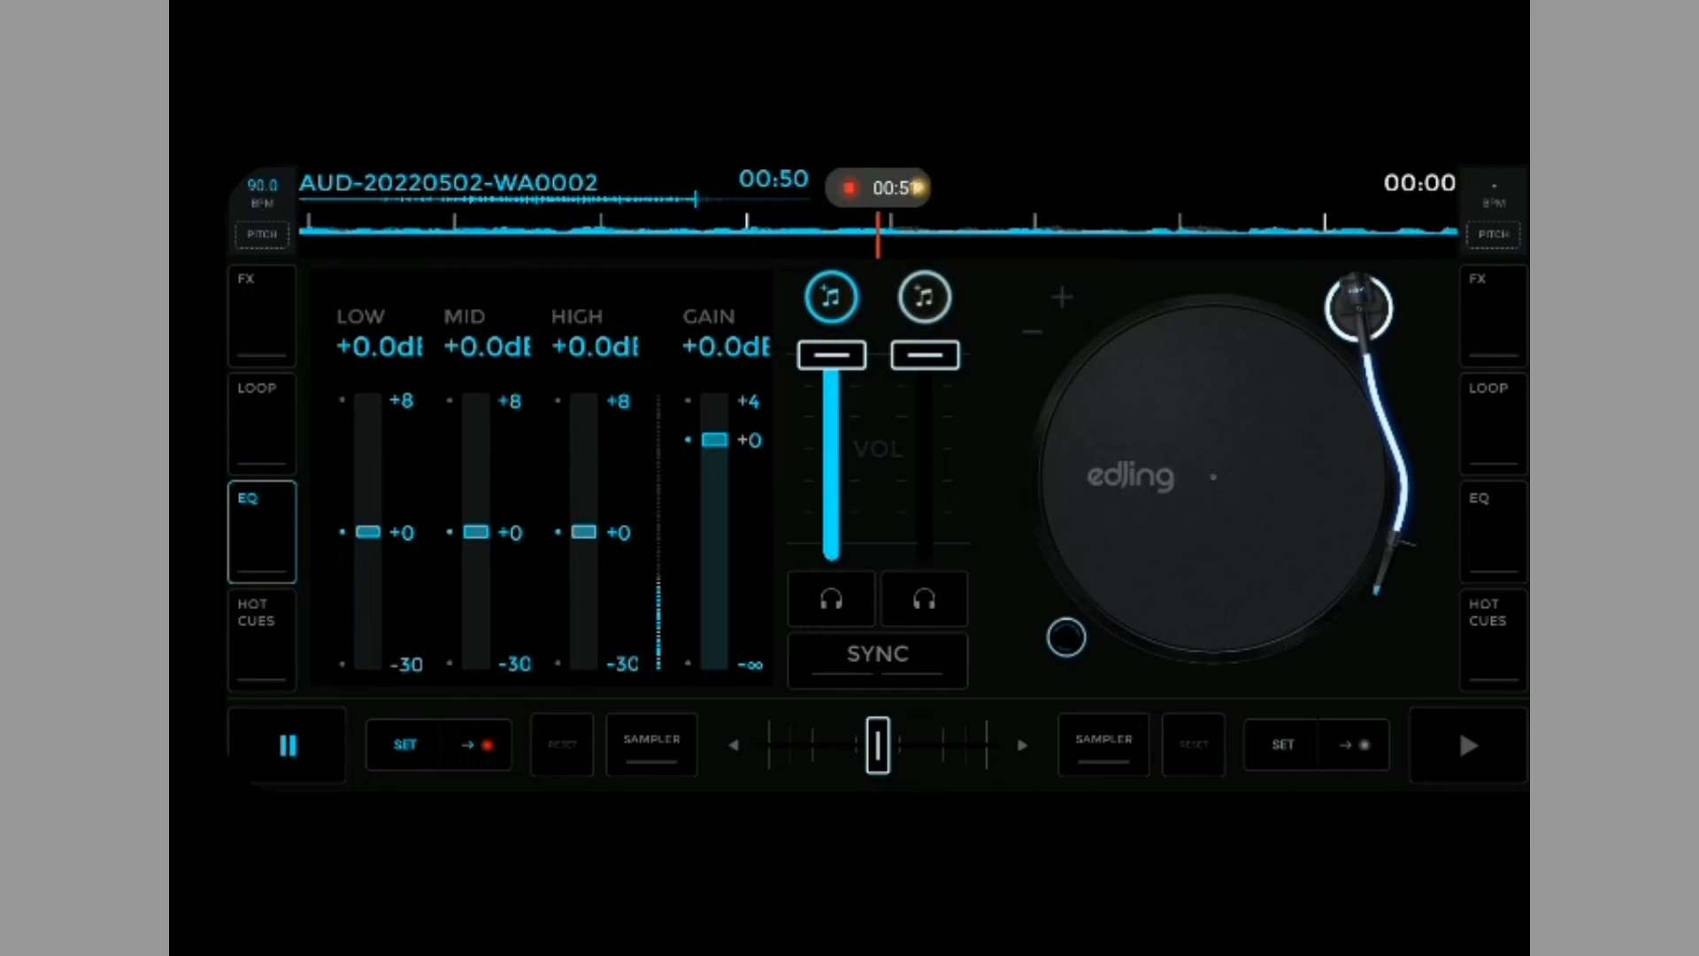
left_click_drag(476, 531, 476, 557)
left_click_drag(584, 530, 584, 663)
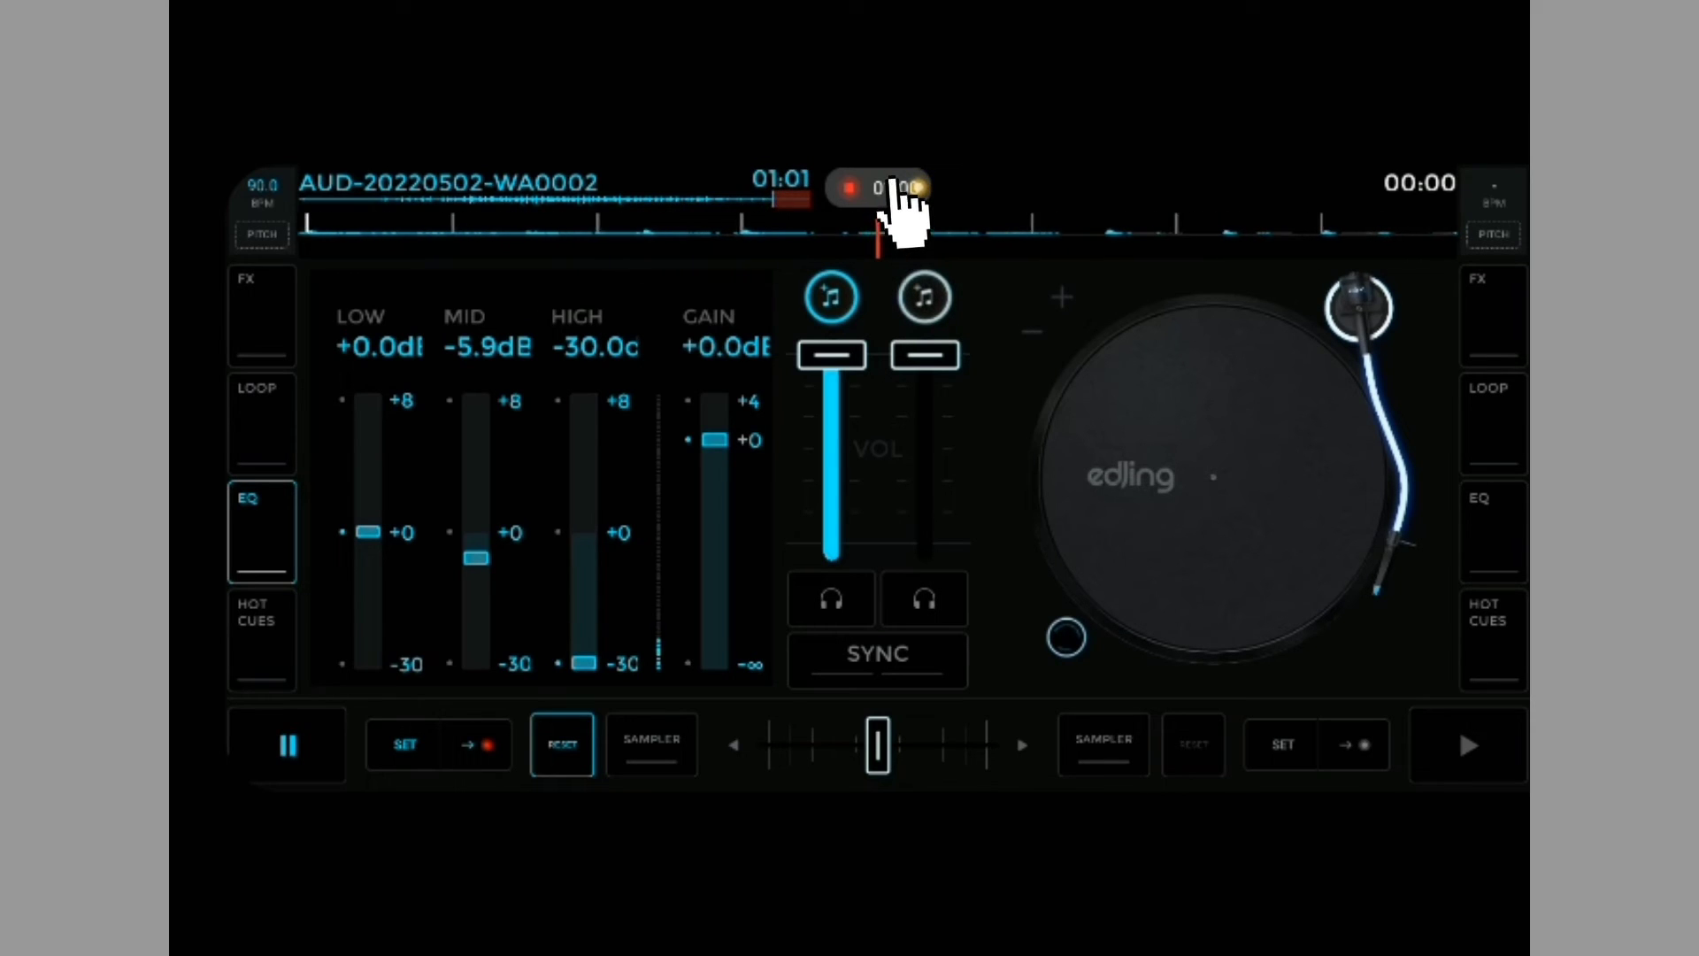
Stop recording to save the mix and return to the two-deck EQ view.
left_click(893, 188)
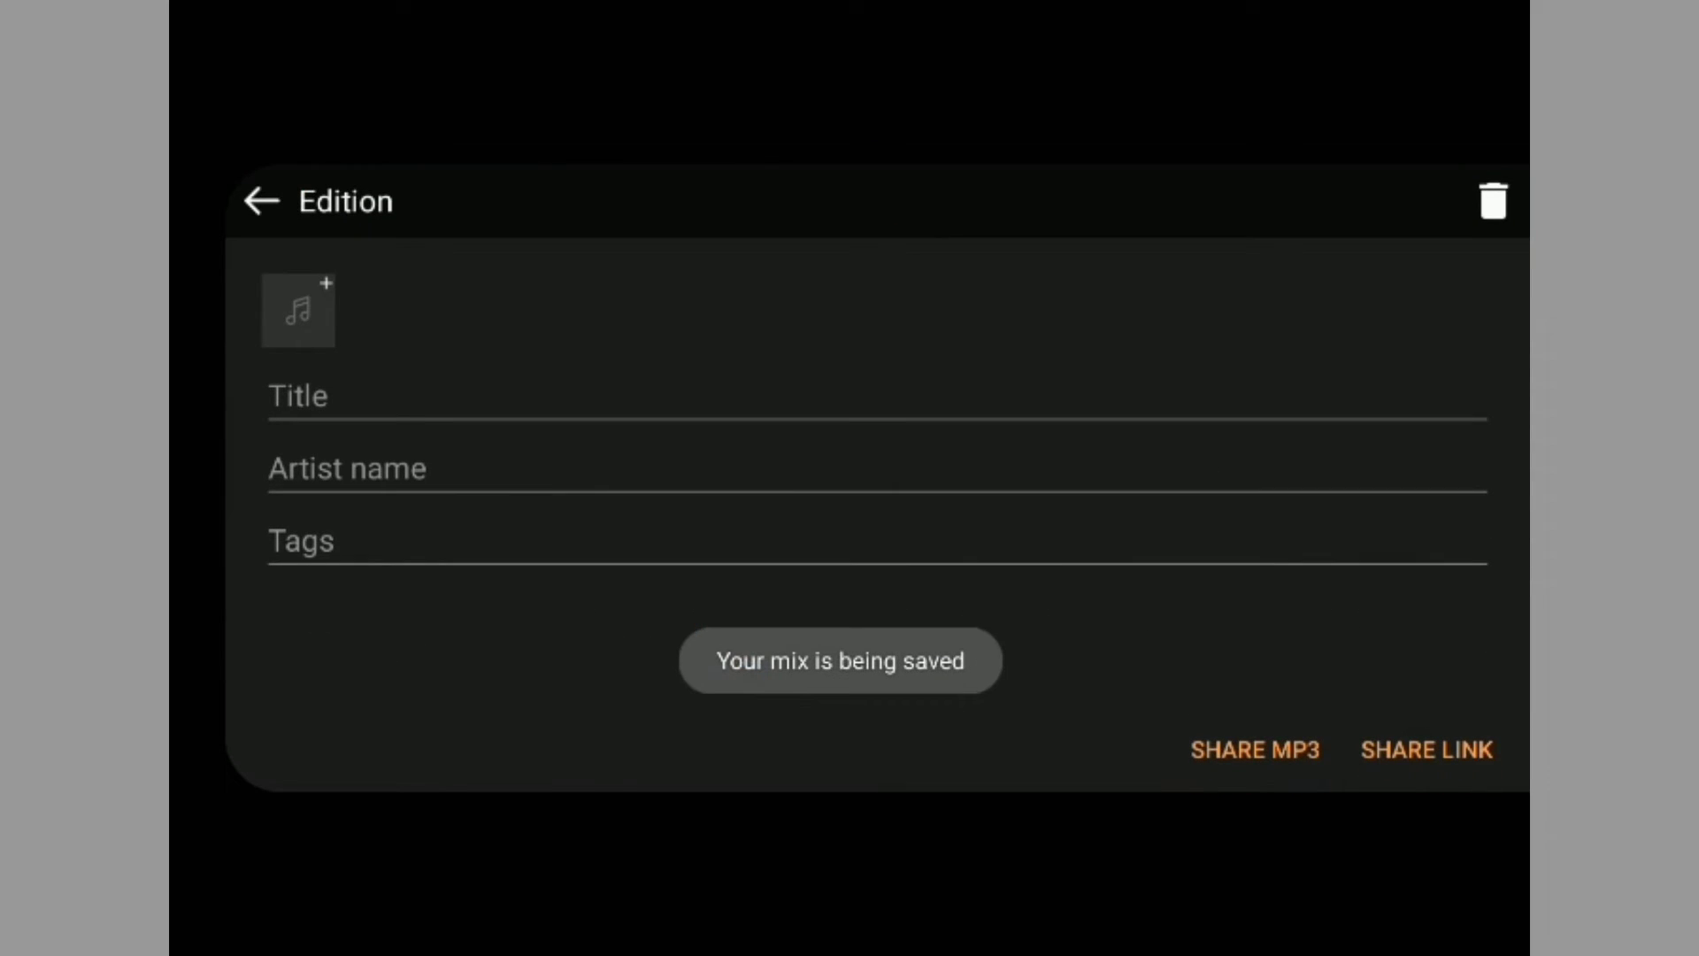
left_click(261, 201)
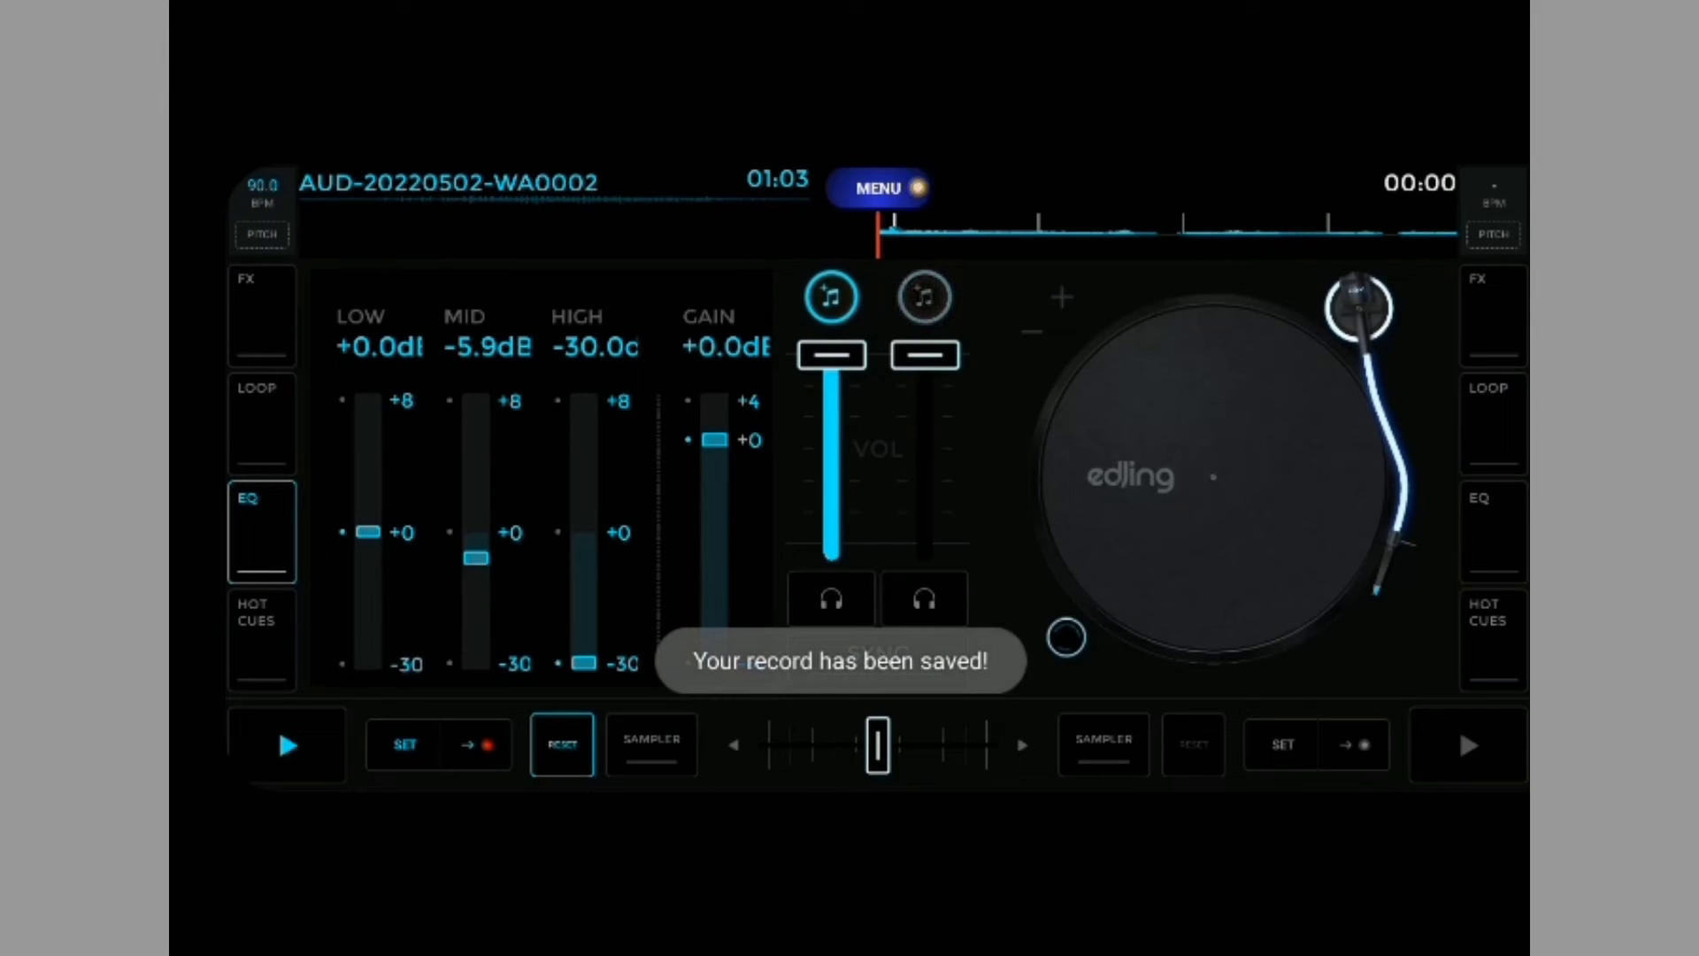
left_click(261, 316)
left_click(261, 531)
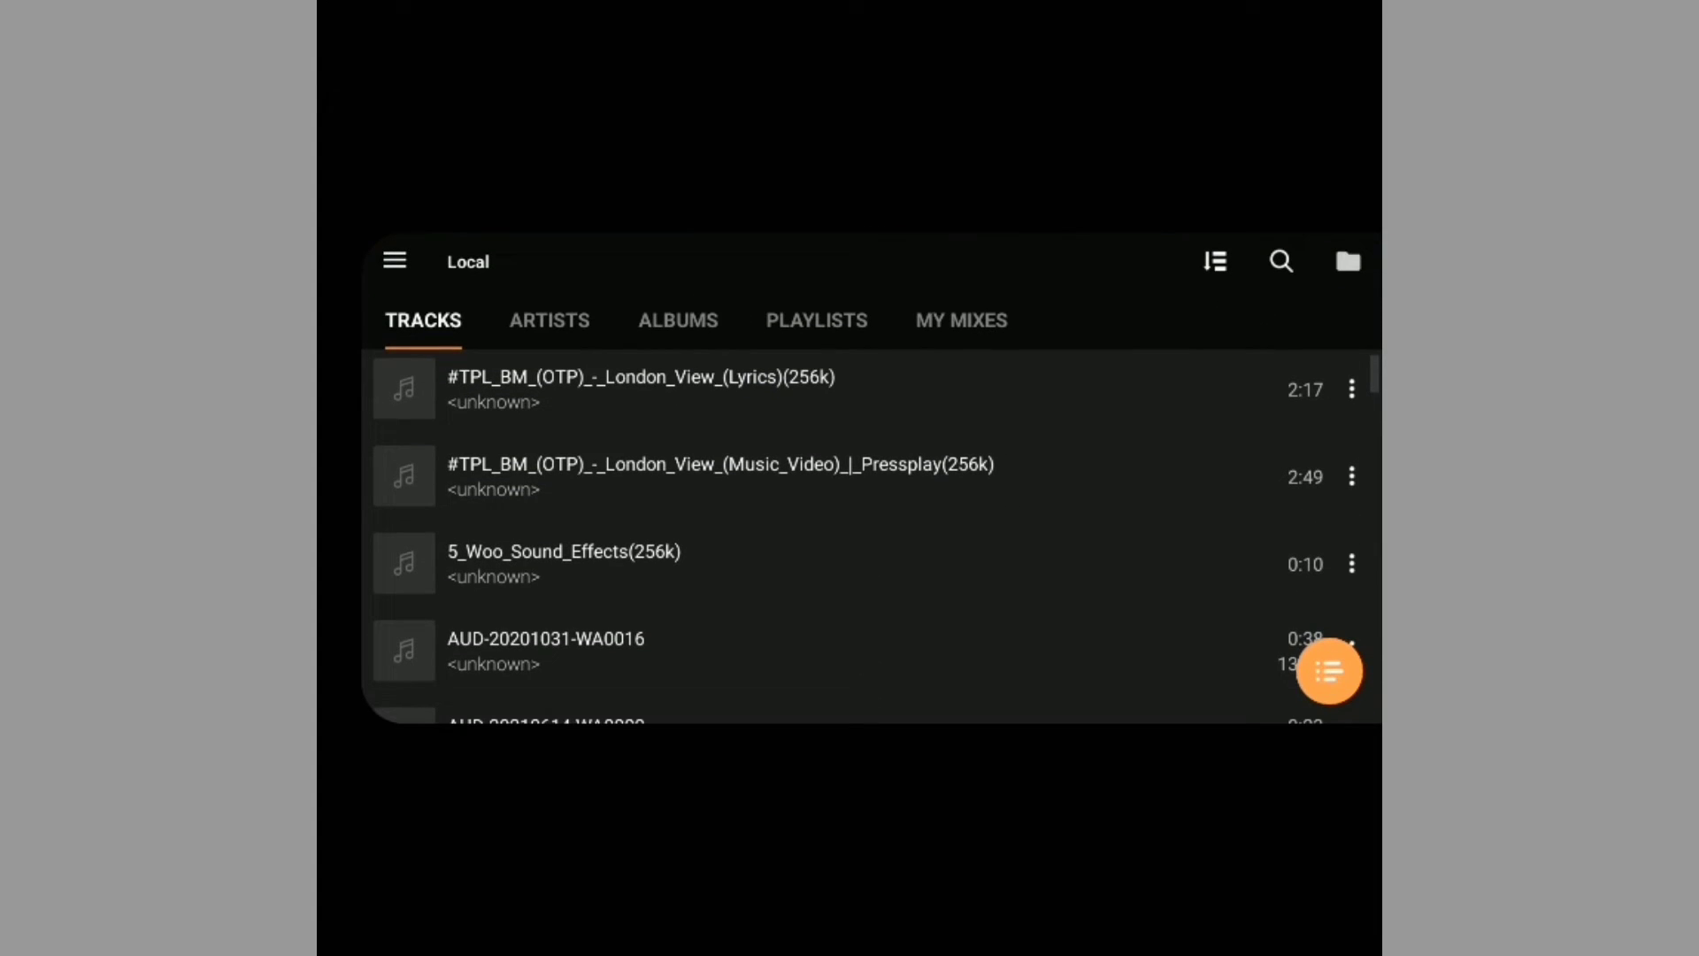
Find mix_2022-05-30_15-08-40 in the Tracks list and load it on the left deck.
scroll(863, 536, "down", 5)
scroll(864, 536, "down", 5)
scroll(864, 537, "down", 5)
scroll(863, 537, "down", 5)
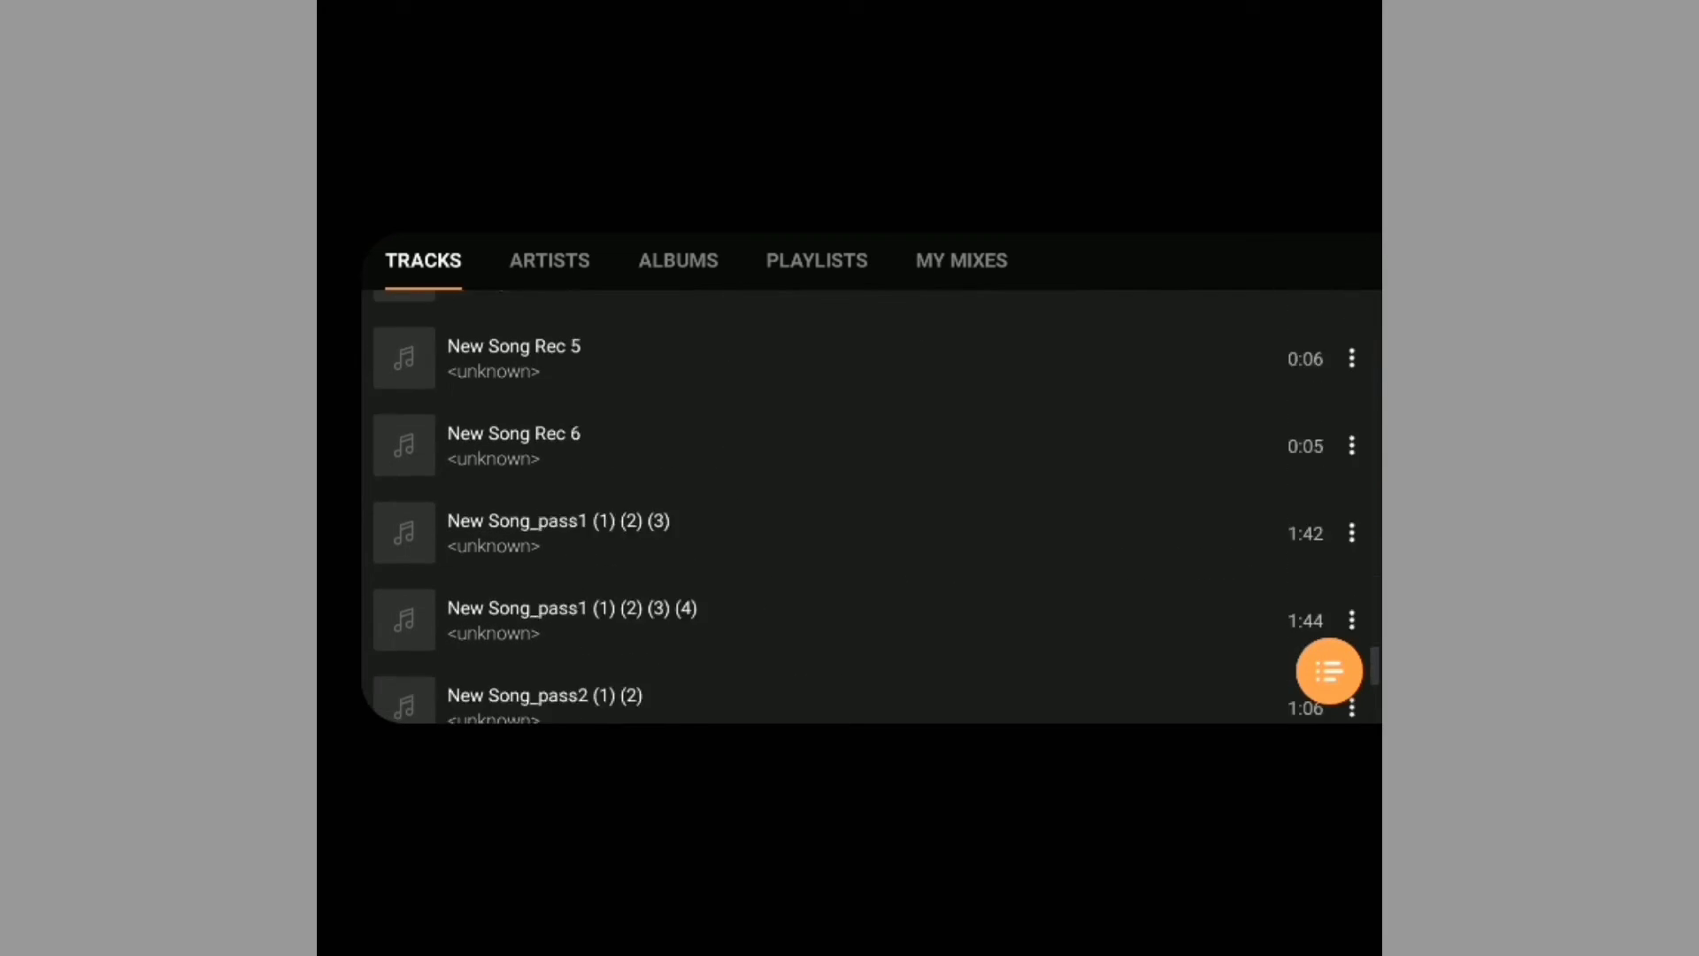
scroll(864, 536, "down", 10)
scroll(864, 537, "up", 10)
scroll(863, 536, "up", 5)
scroll(864, 536, "up", 5)
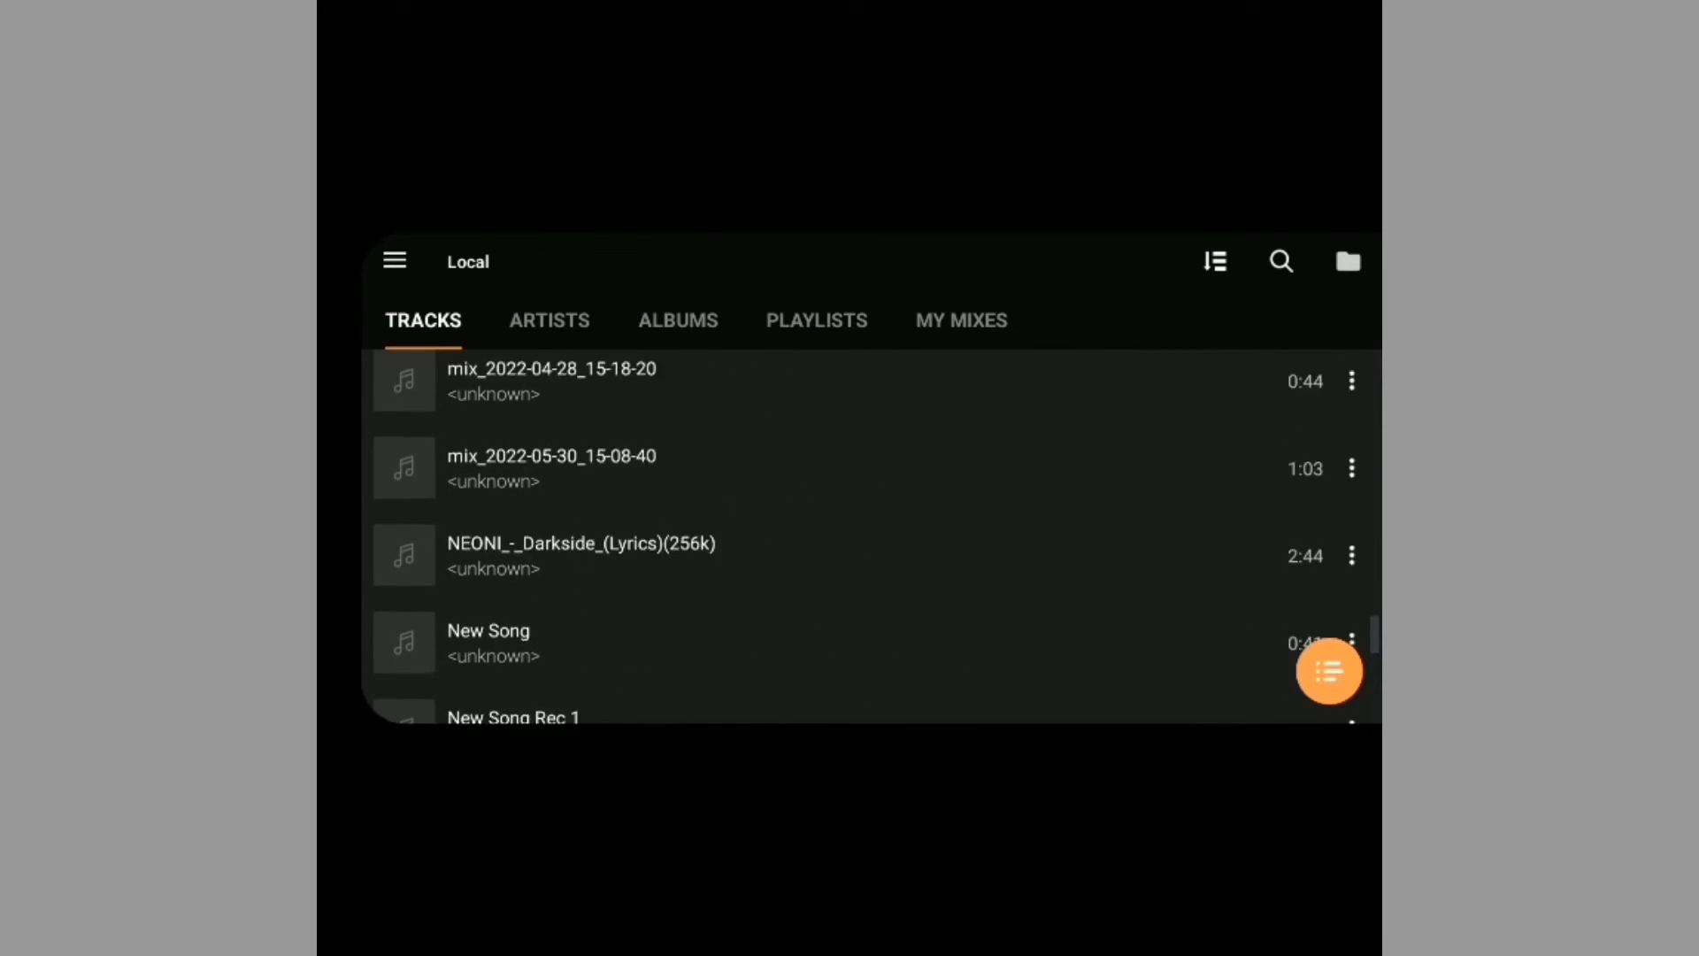
scroll(863, 537, "up", 3)
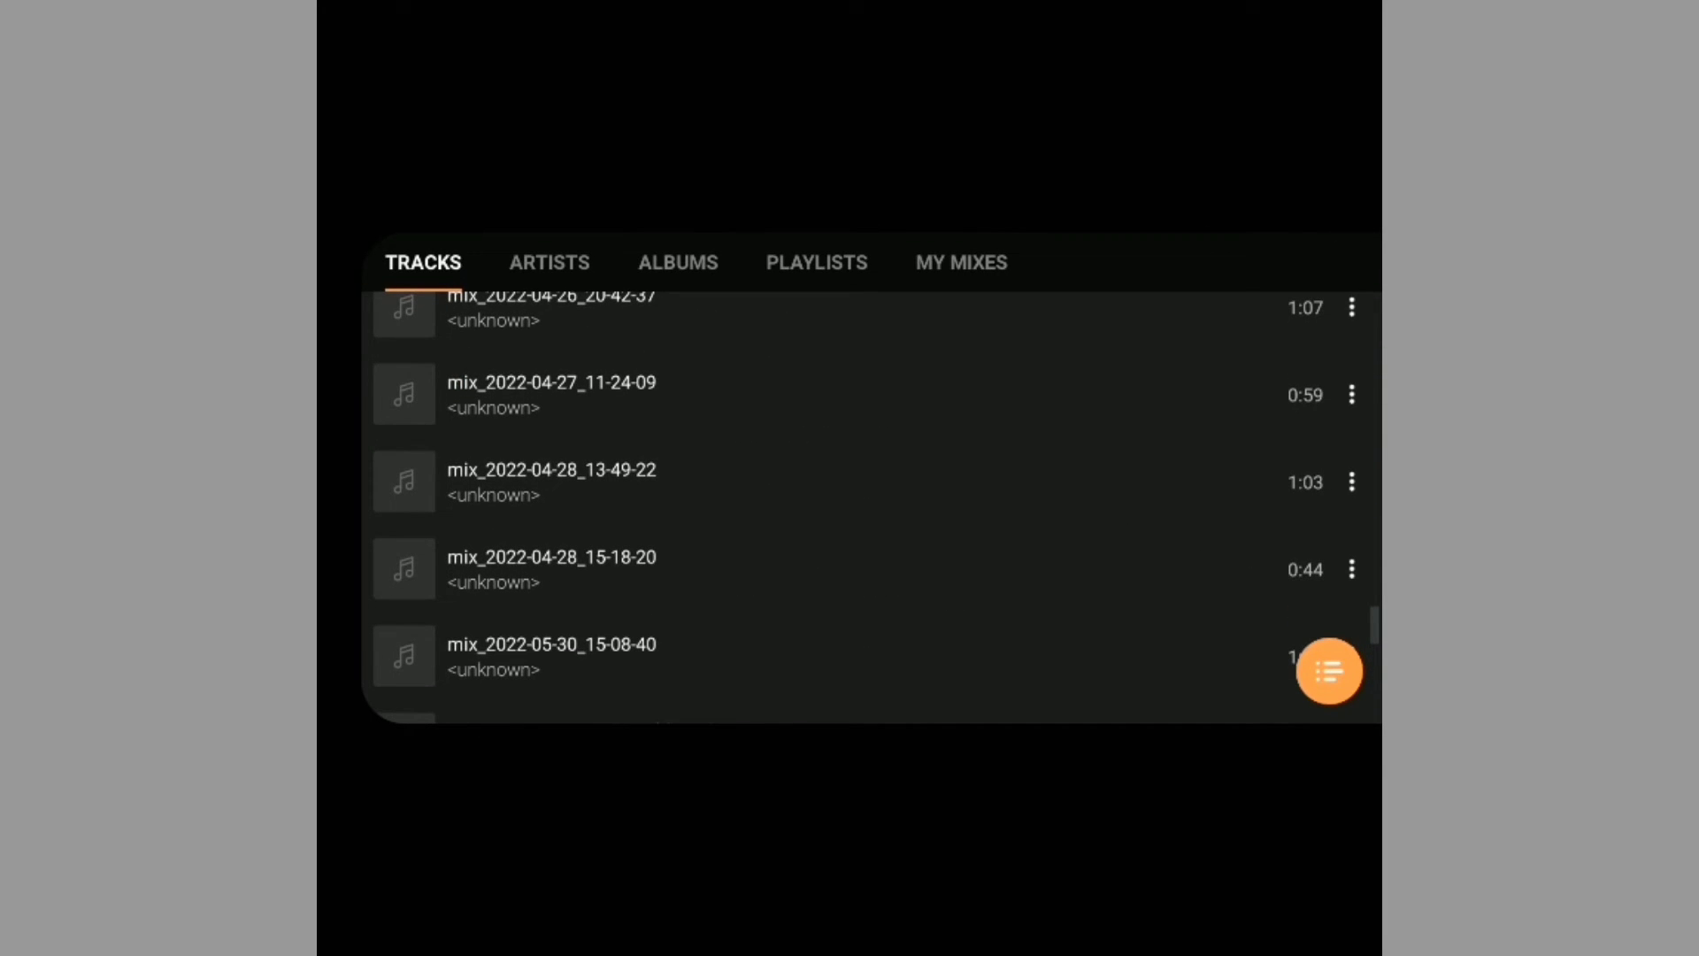
scroll(863, 537, "up", 1)
scroll(864, 537, "down", 2)
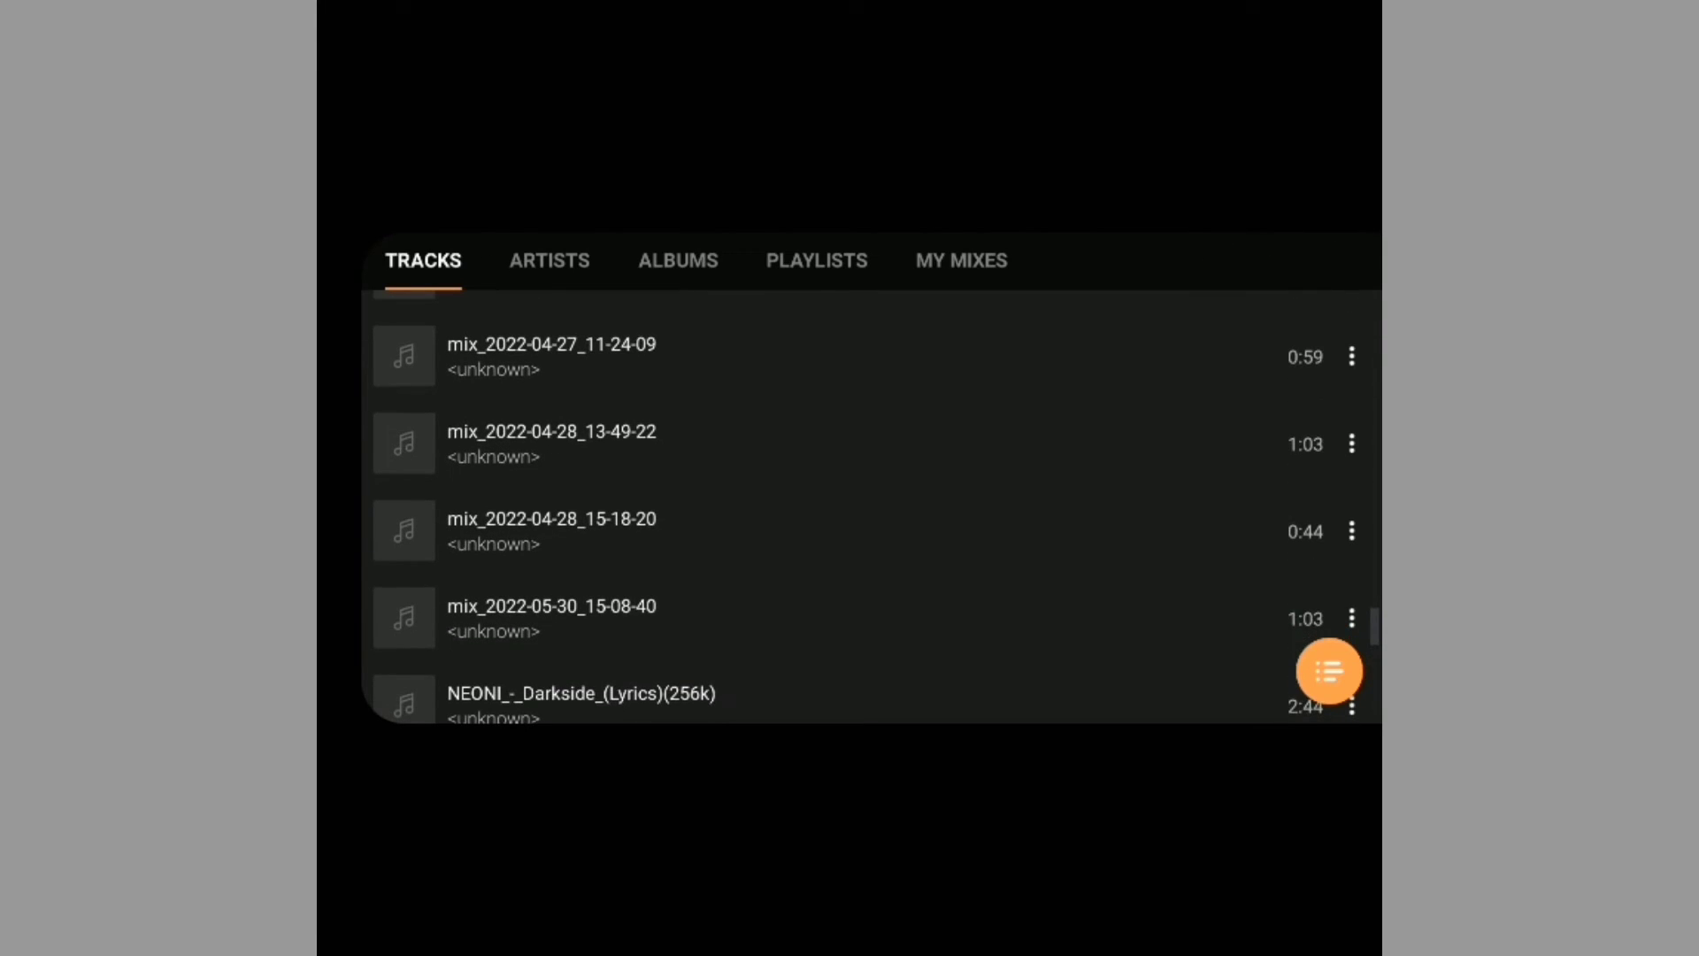
scroll(864, 536, "up", 1)
left_click(708, 655)
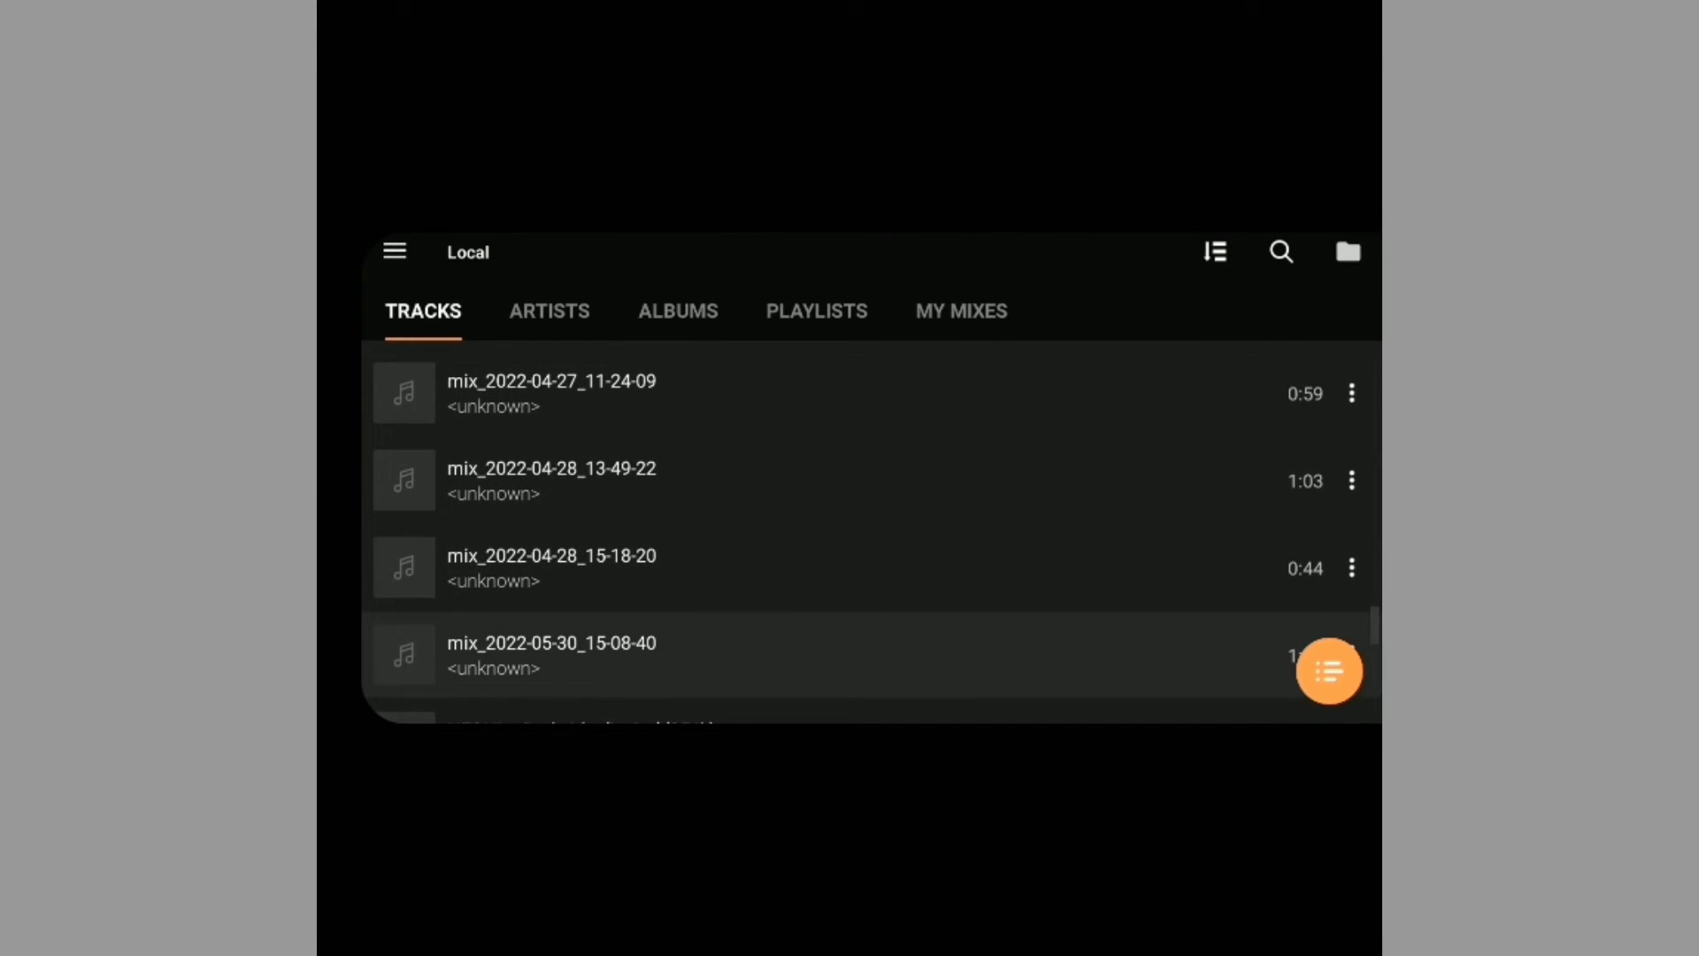
left_click(708, 655)
left_click(708, 655)
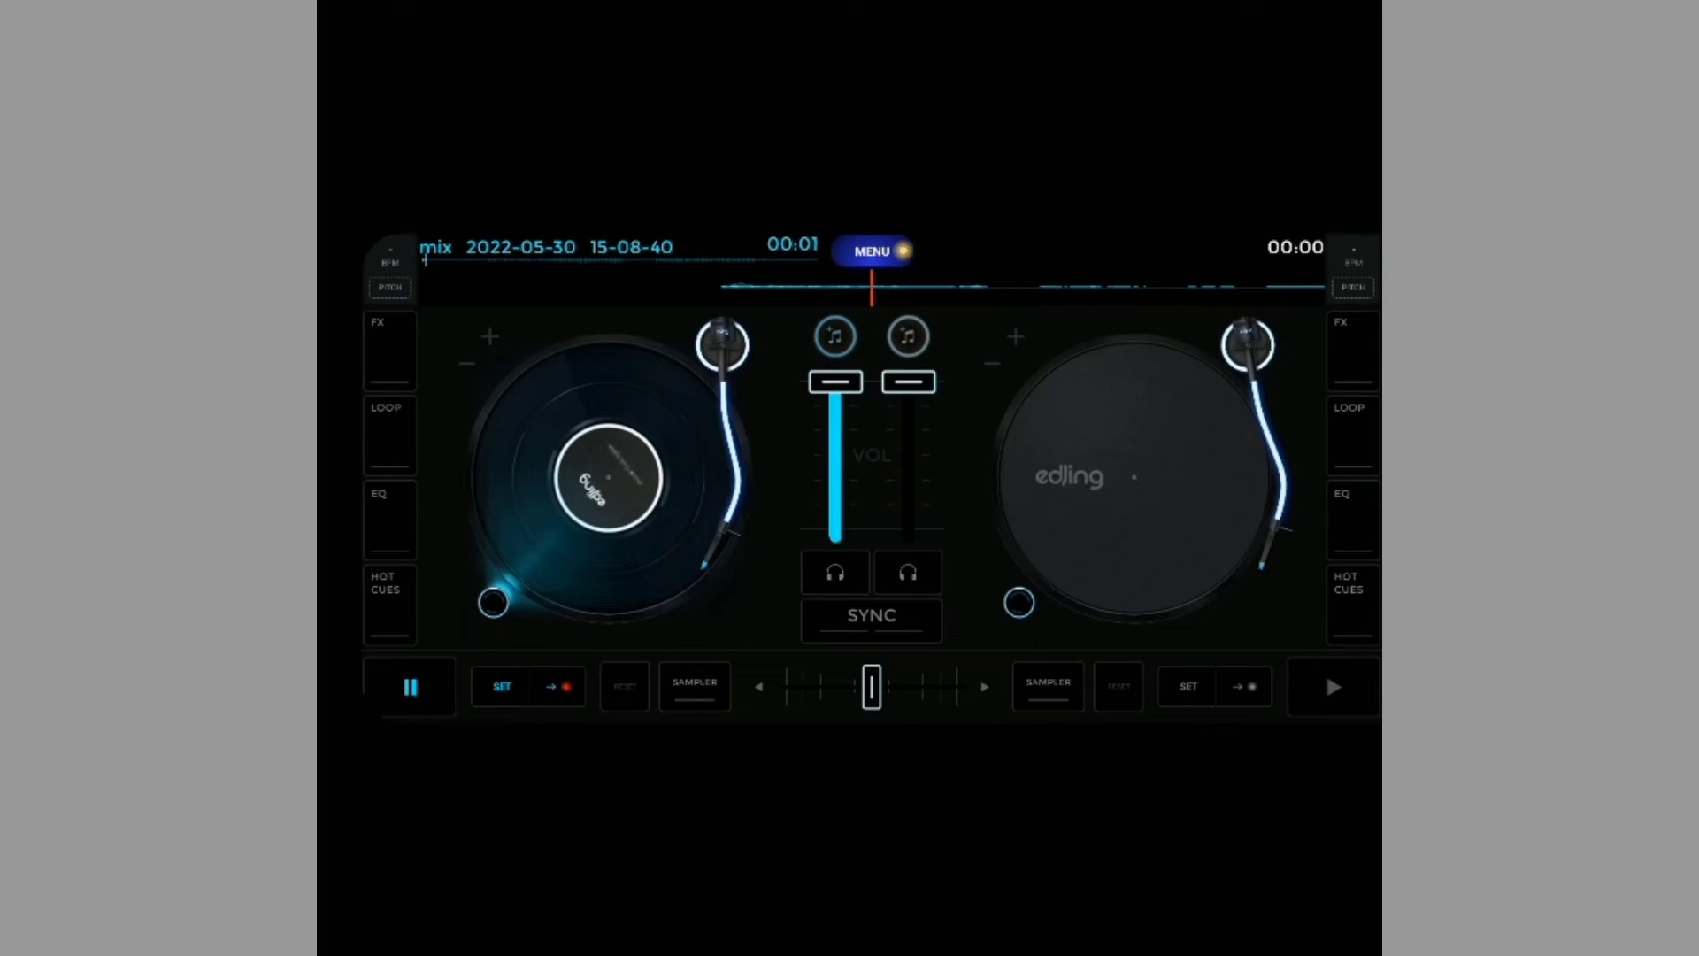
Start the left deck playing and bring up its Filter and Gate effect pads.
left_click(410, 686)
left_click(410, 687)
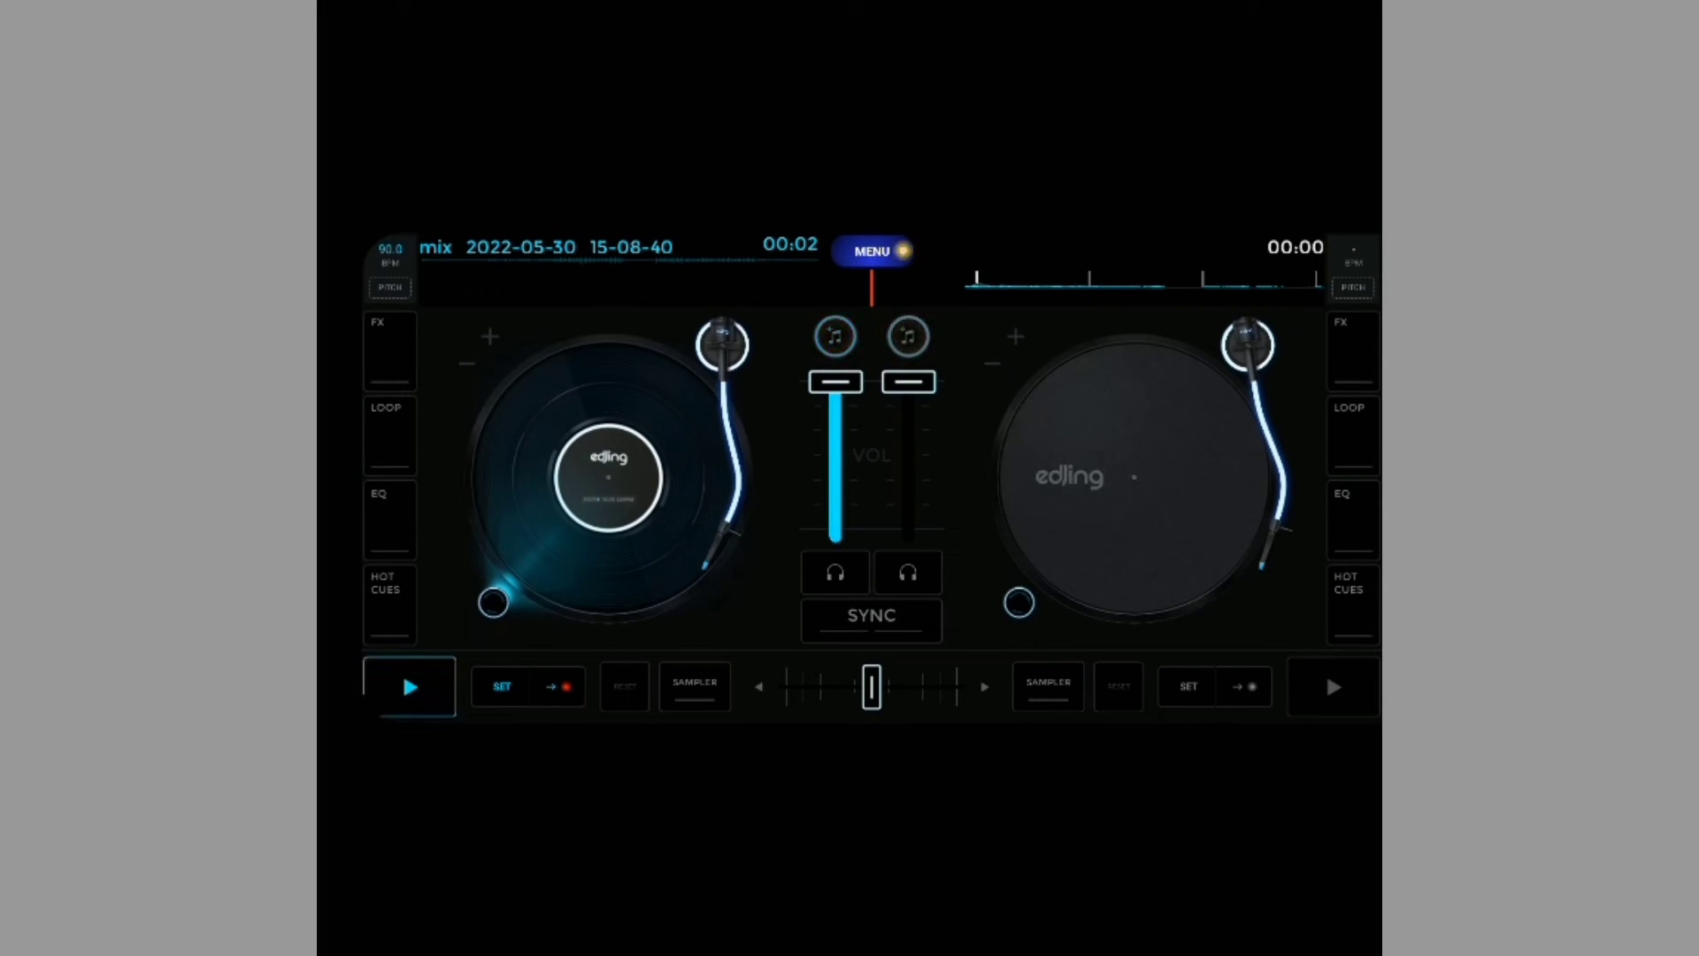
left_click(410, 687)
left_click(389, 351)
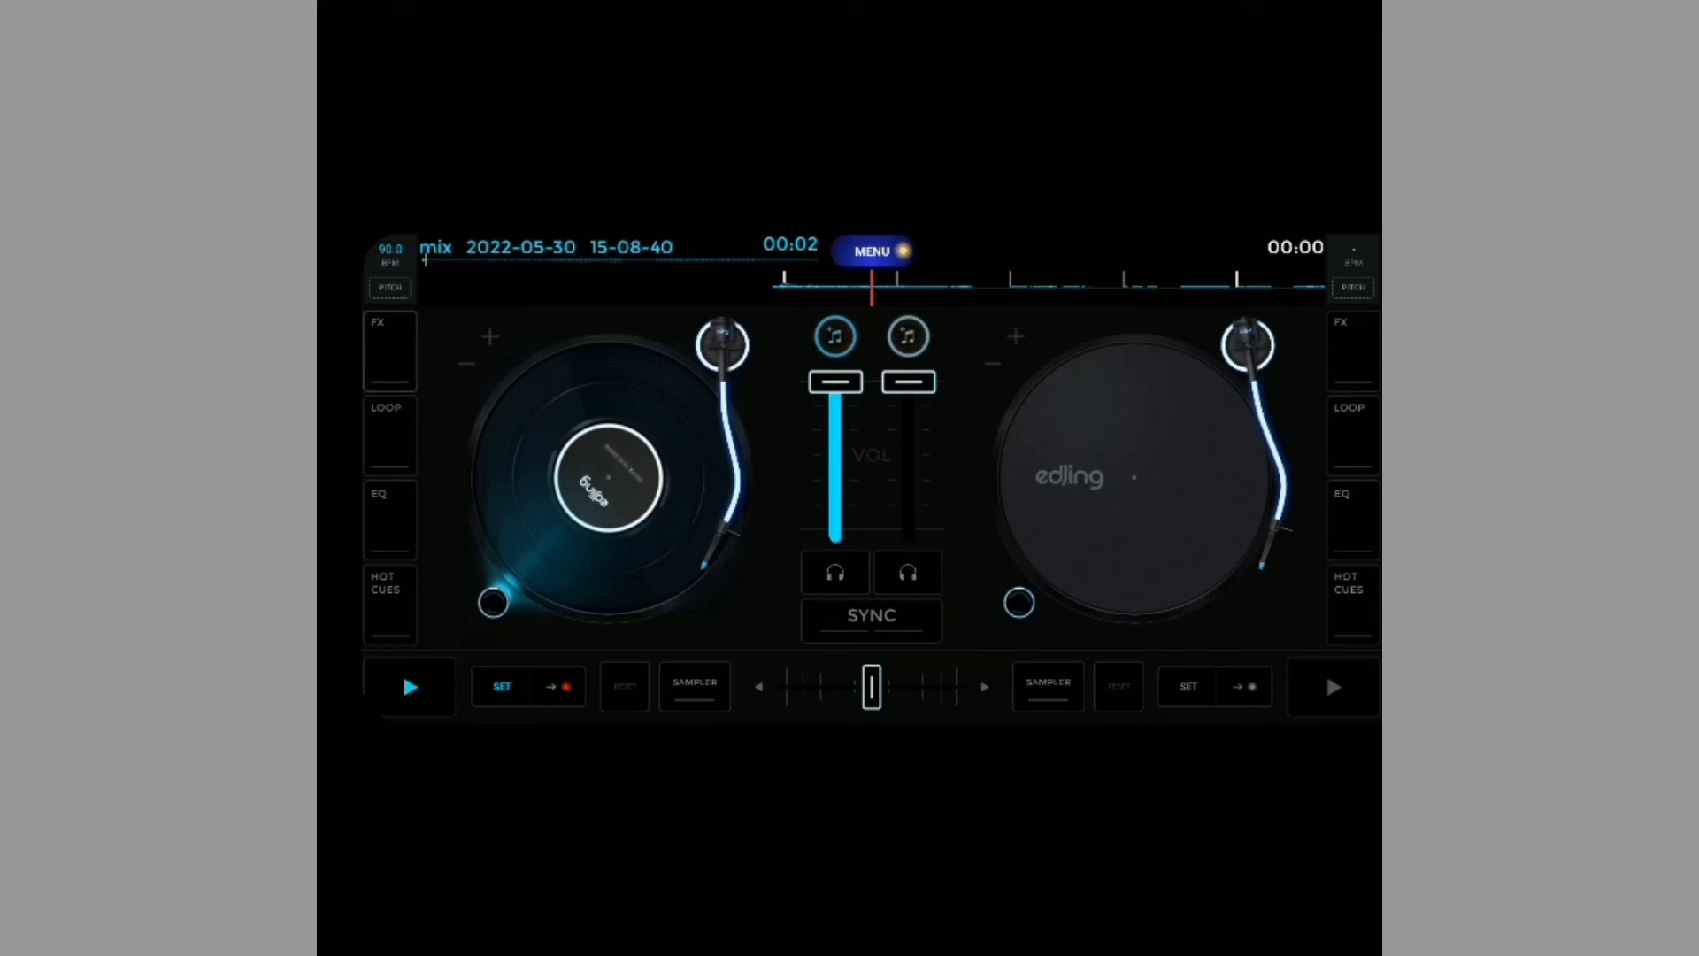
left_click(493, 576)
left_click(409, 687)
left_click(493, 577)
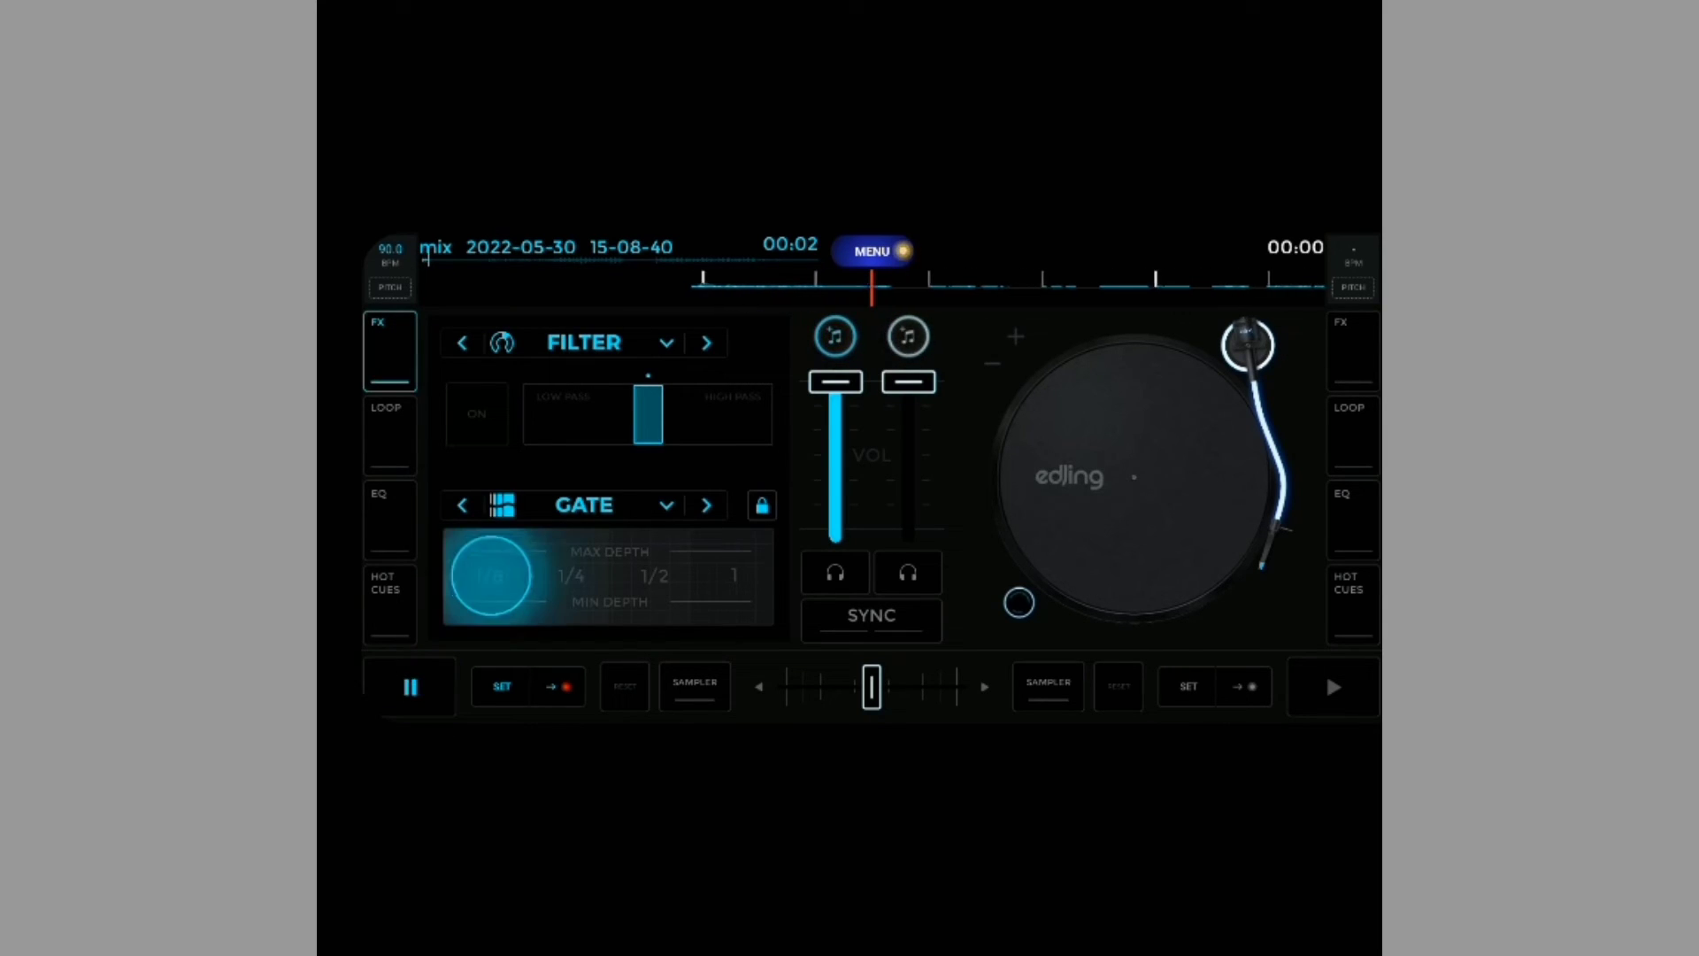
Gate the reloaded mix at 1/8, stop playback, and start a new recording.
left_click(551, 577)
left_click(491, 577)
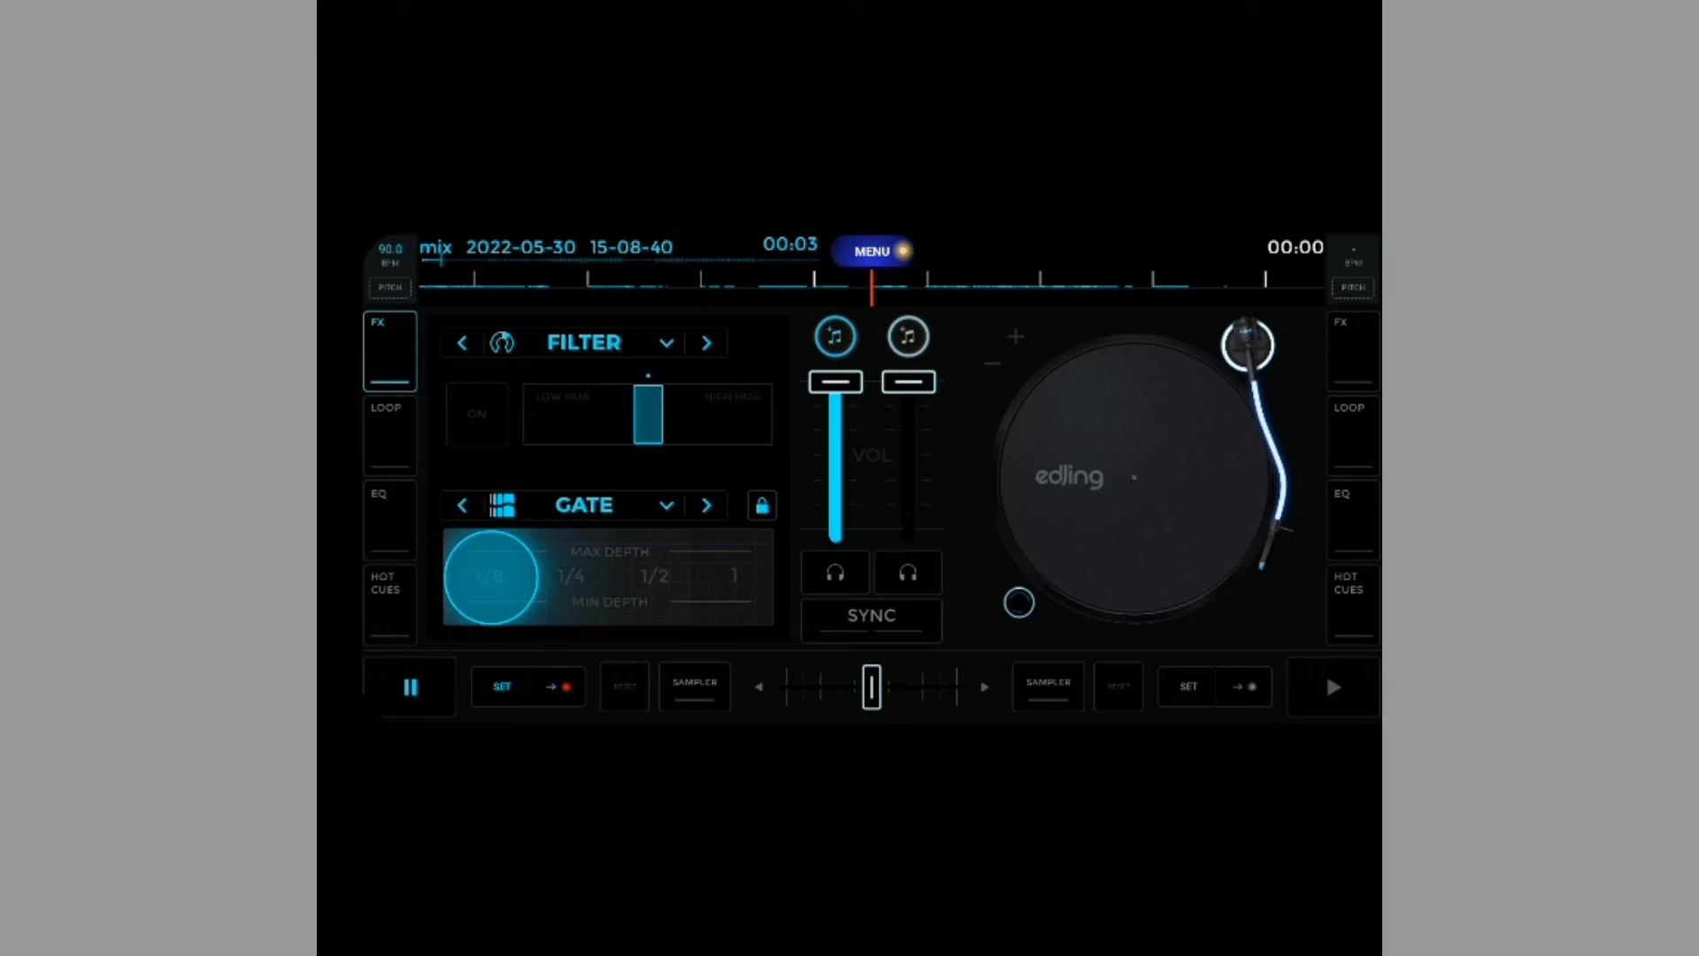
left_click(692, 577)
left_click(512, 577)
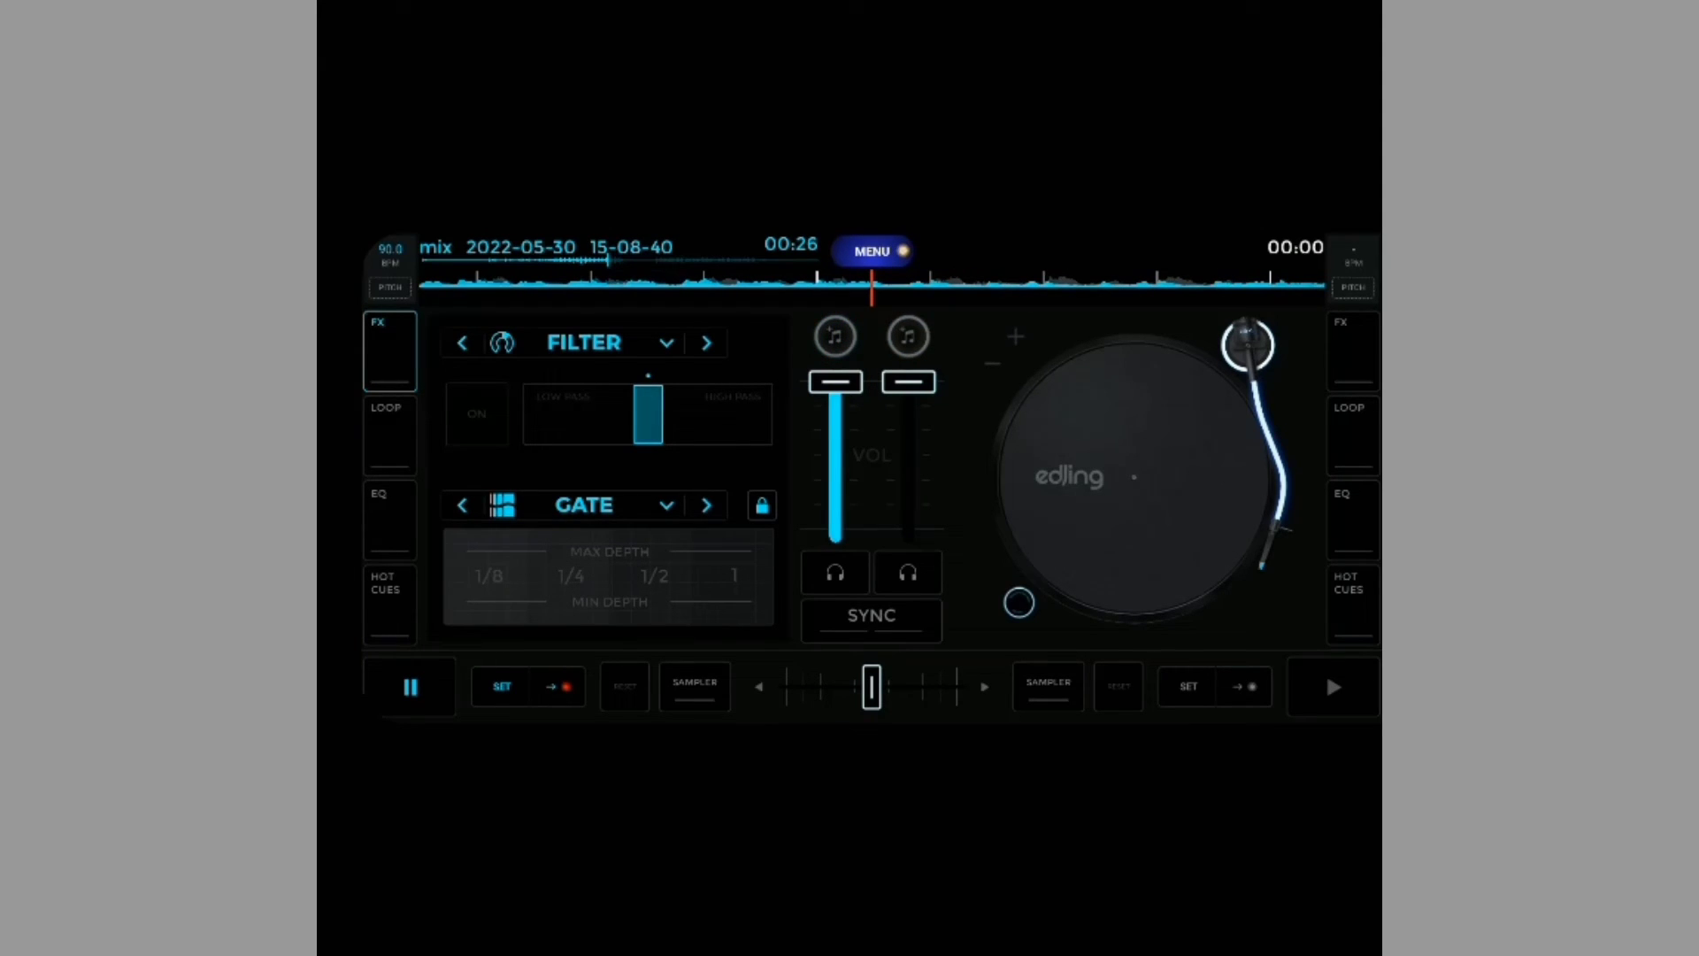
left_click(491, 577)
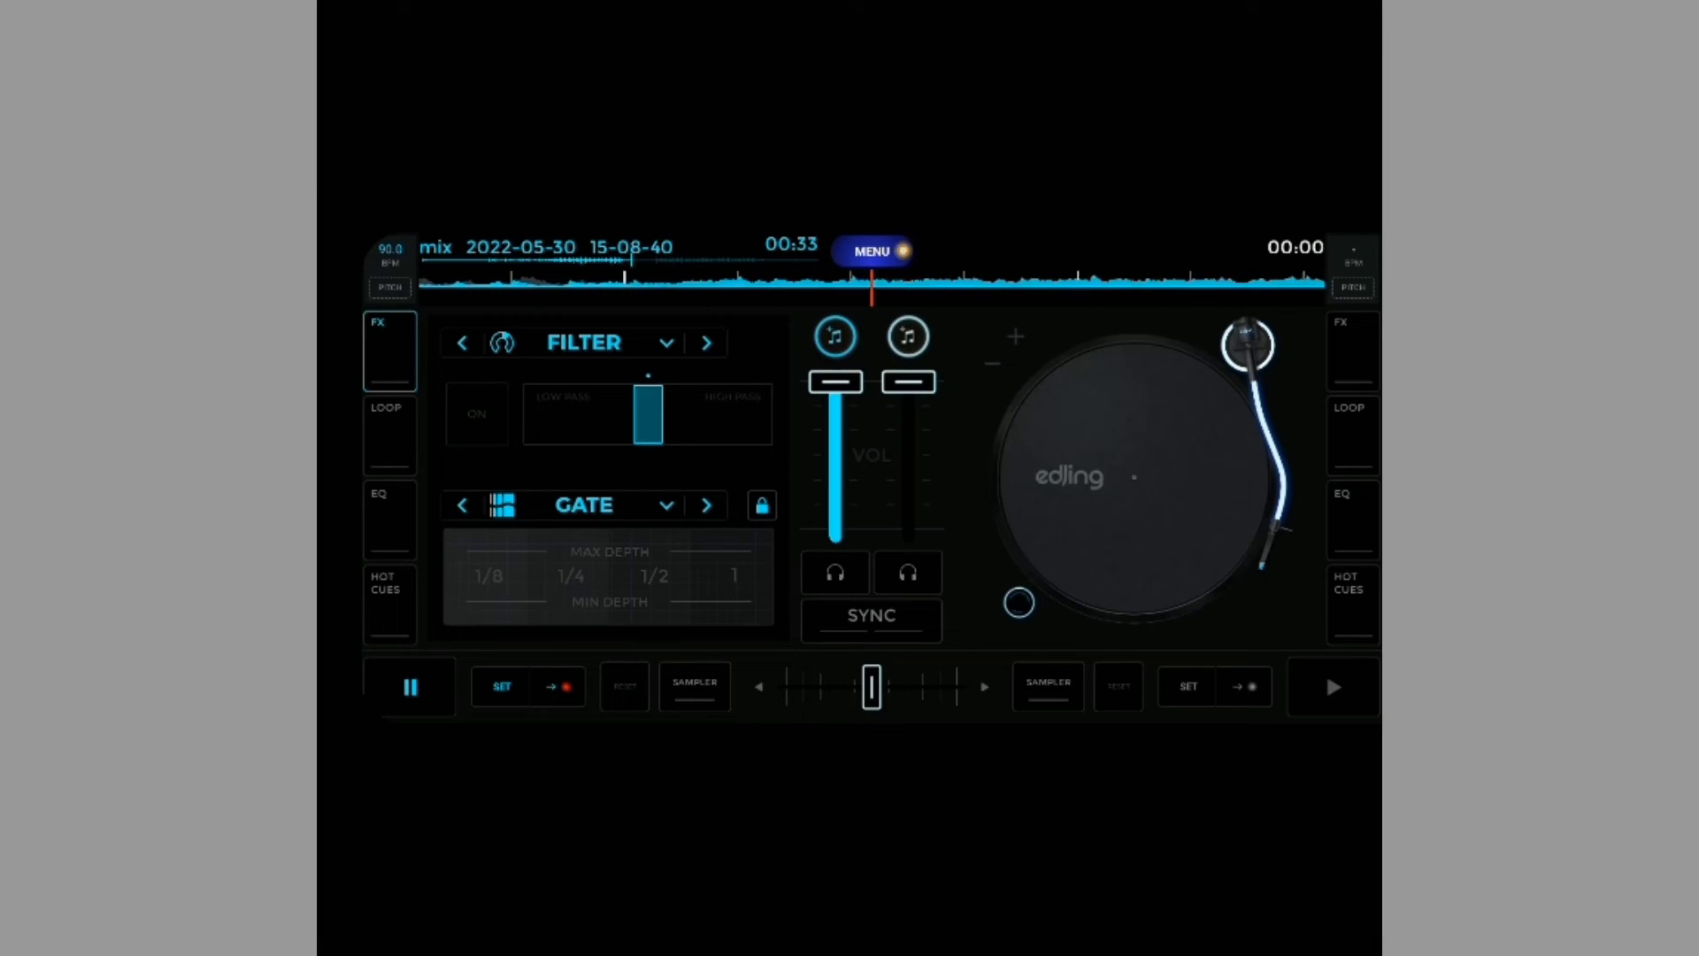
left_click(410, 687)
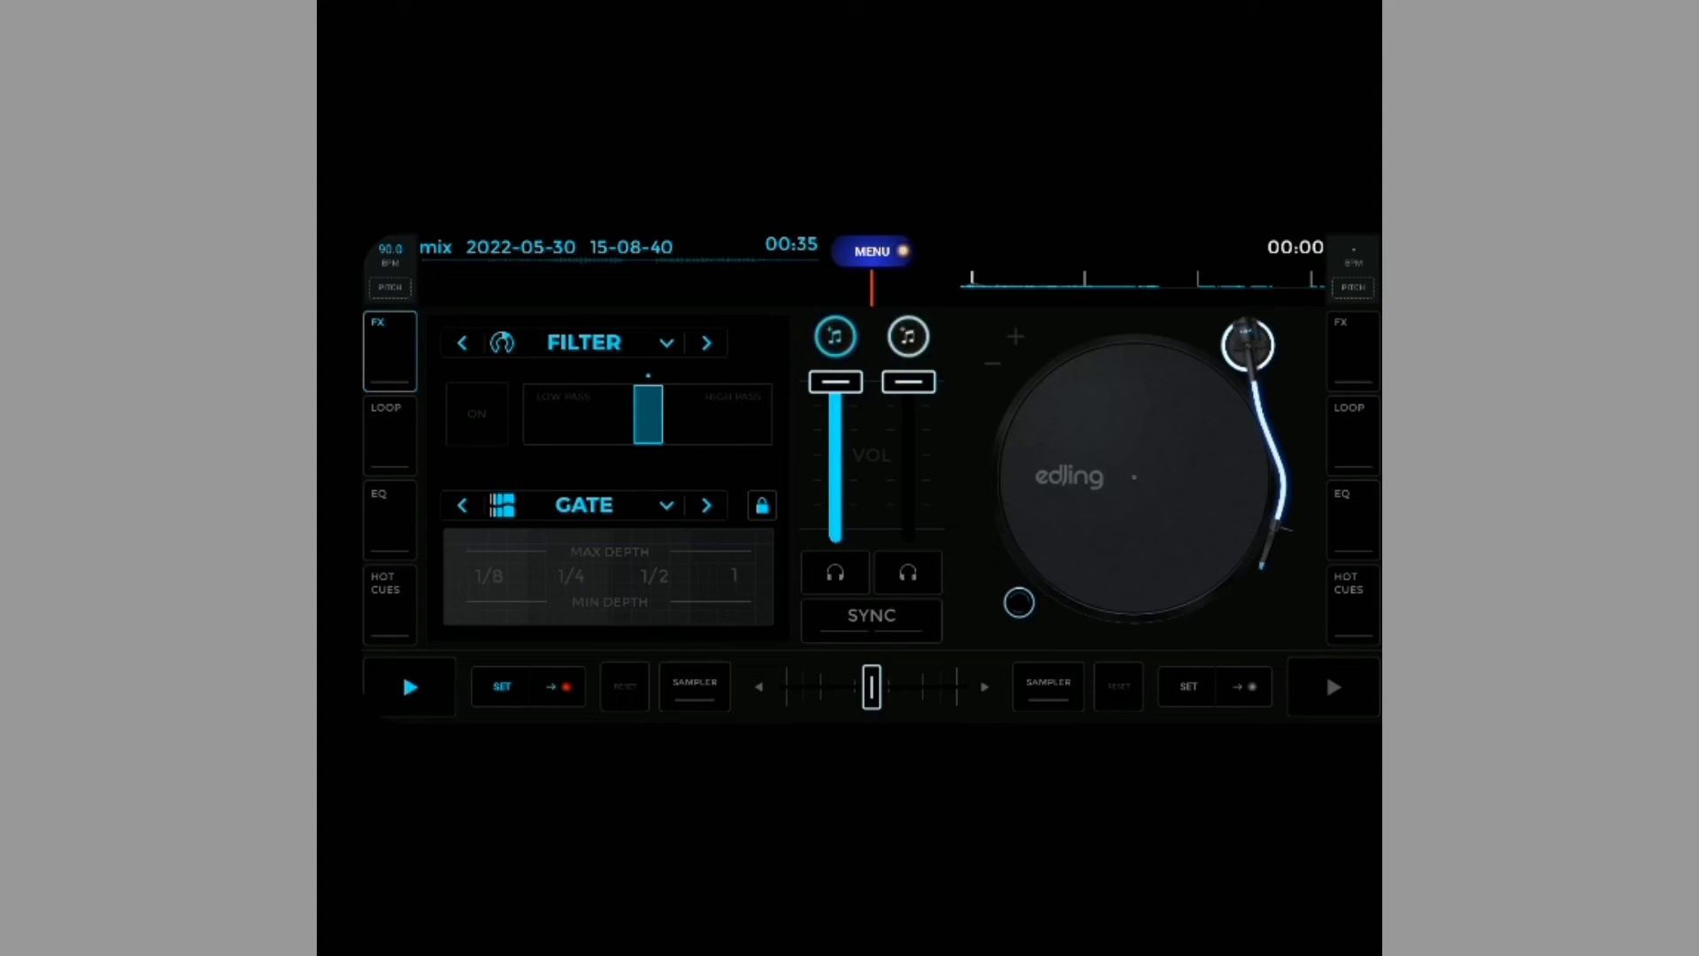
left_click(871, 251)
left_click(972, 563)
Play the mix, gate it twice at 1/8, and dip the left volume fader and restore it.
left_click(410, 687)
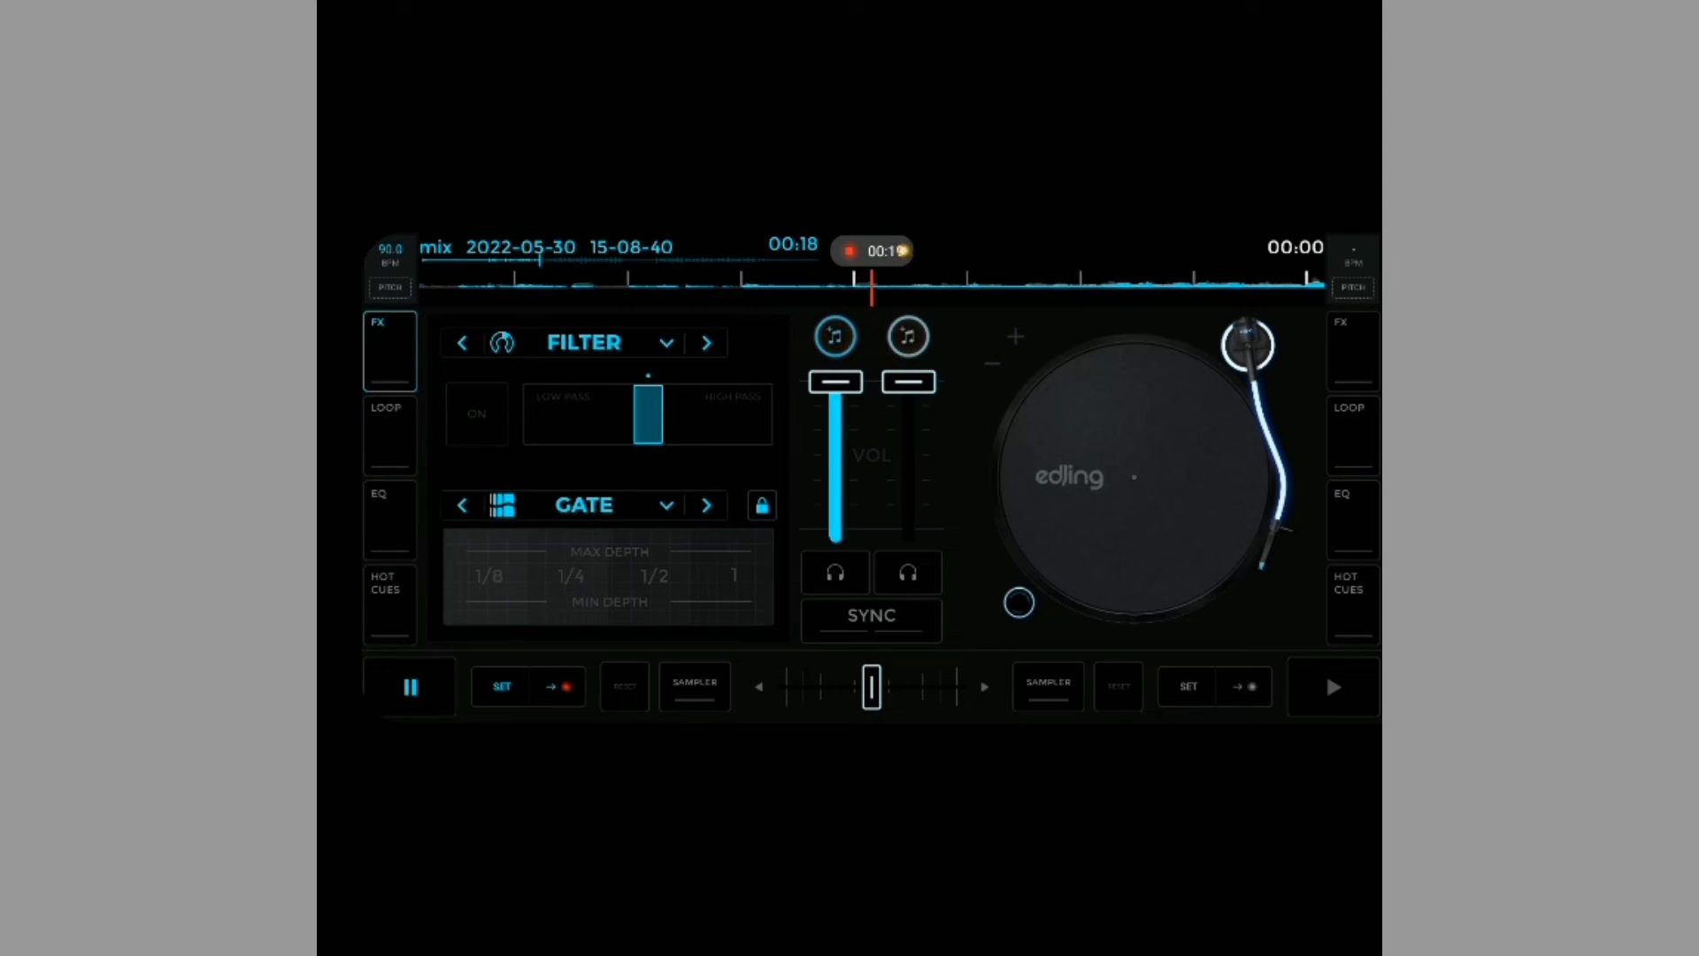
left_click(486, 576)
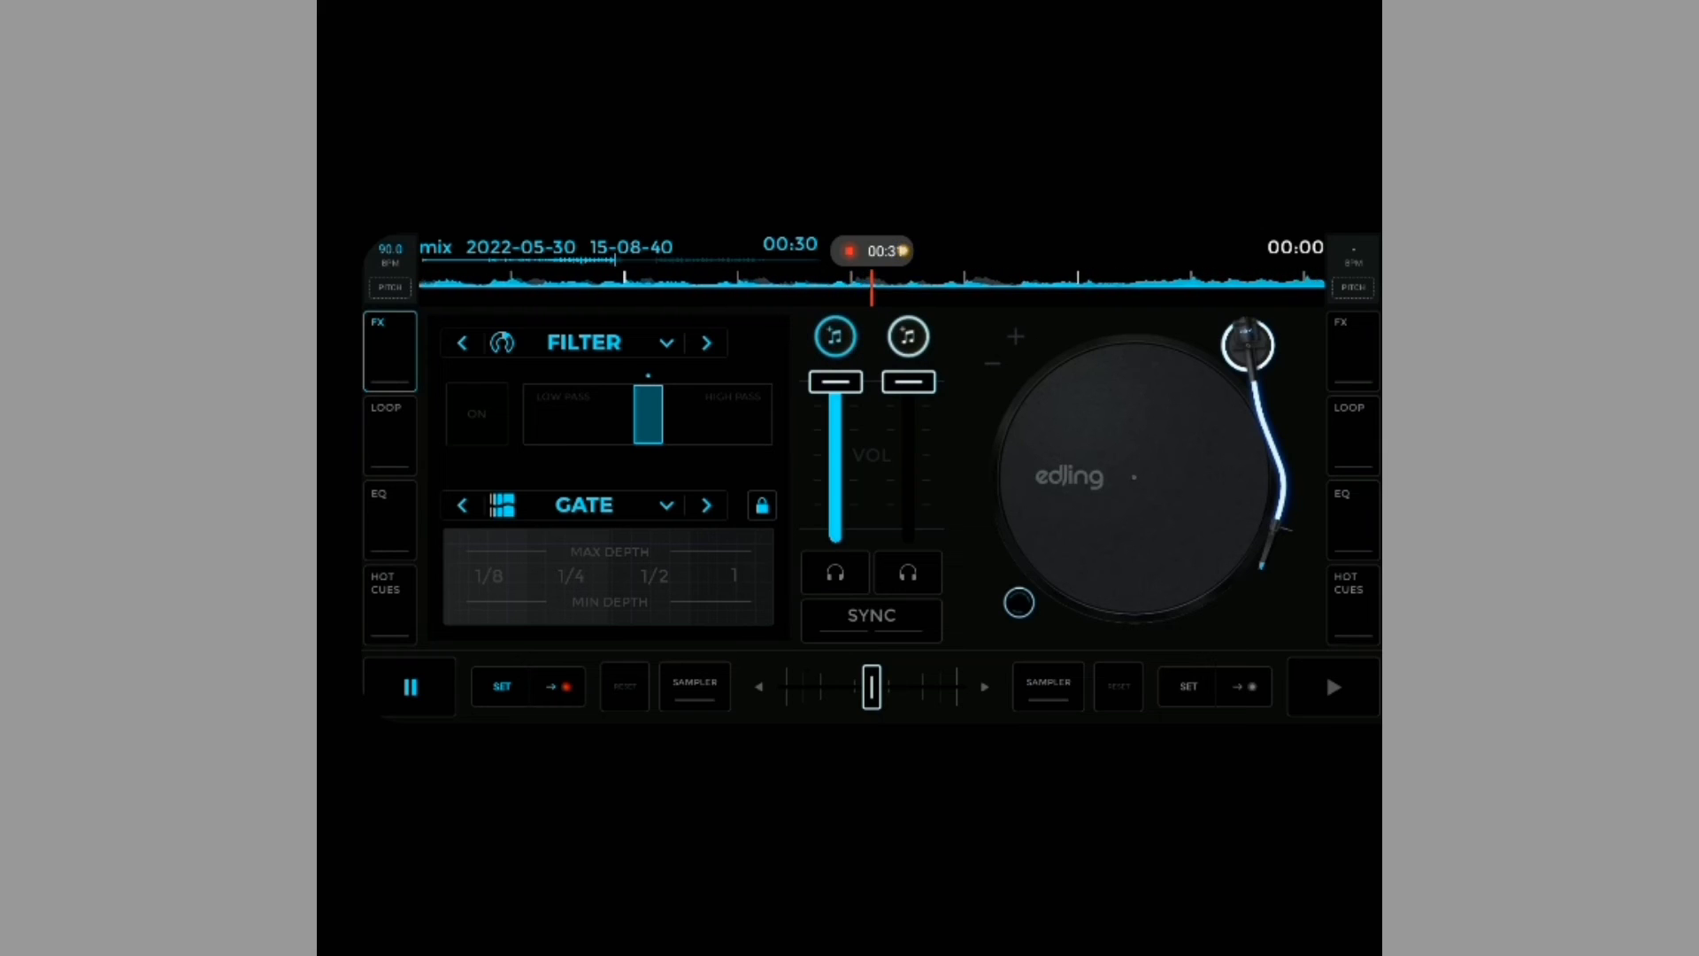
left_click(493, 576)
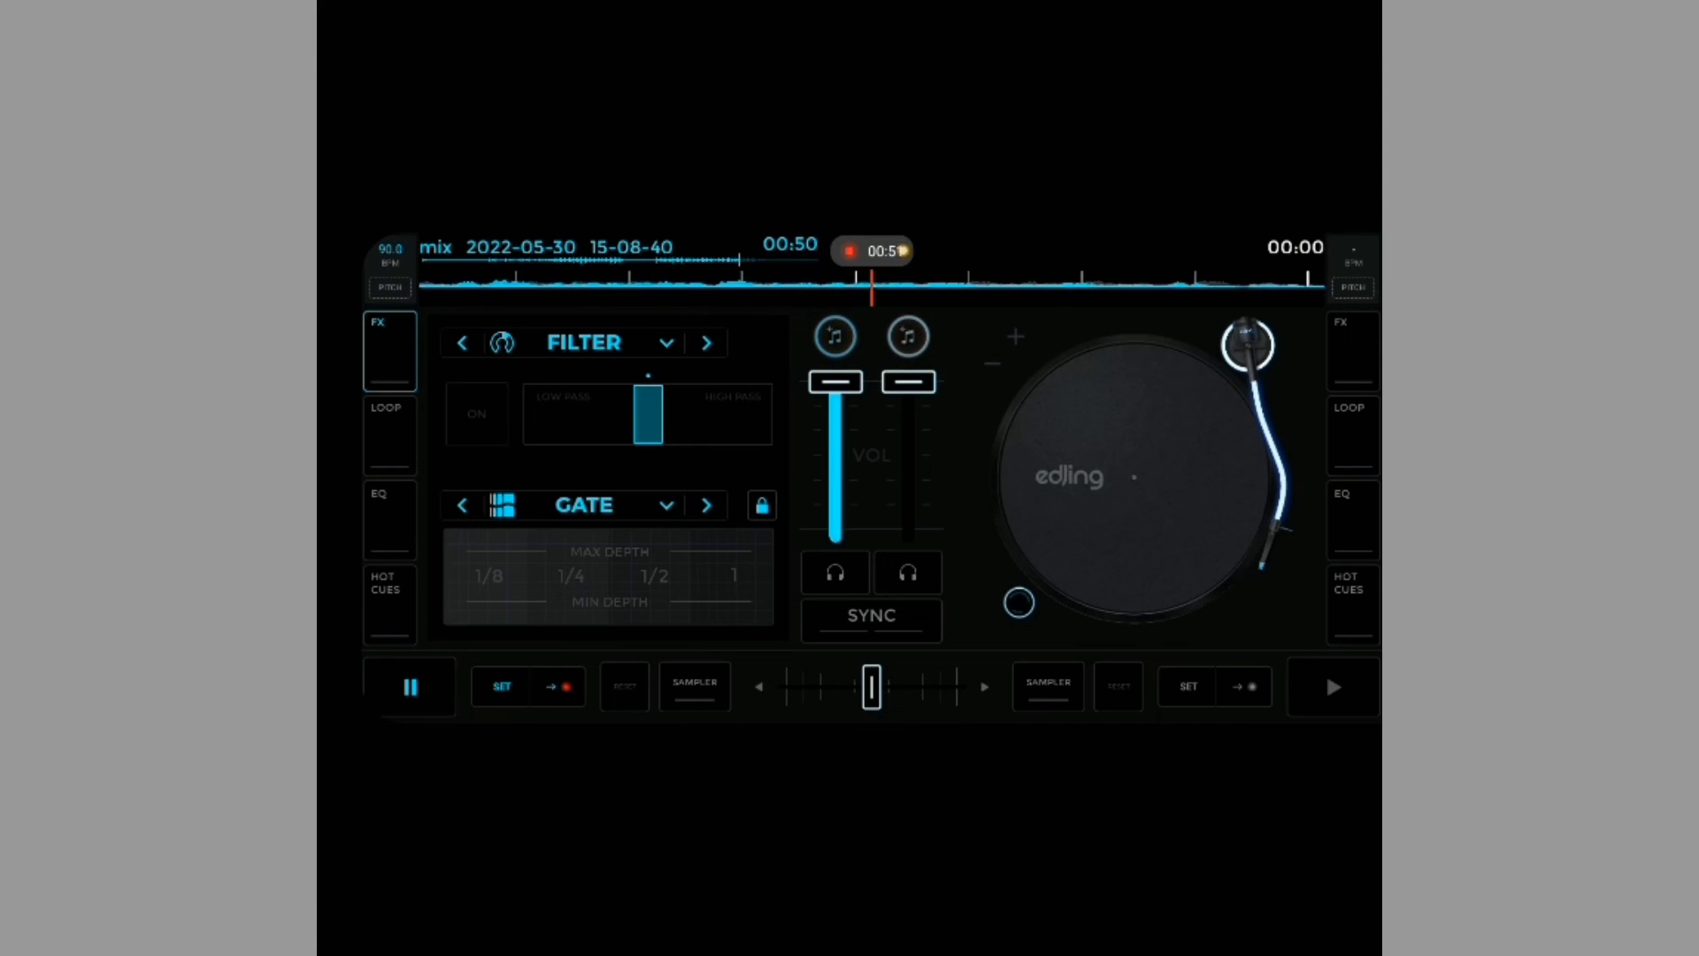
left_click_drag(835, 381, 835, 504)
left_click_drag(835, 504, 835, 382)
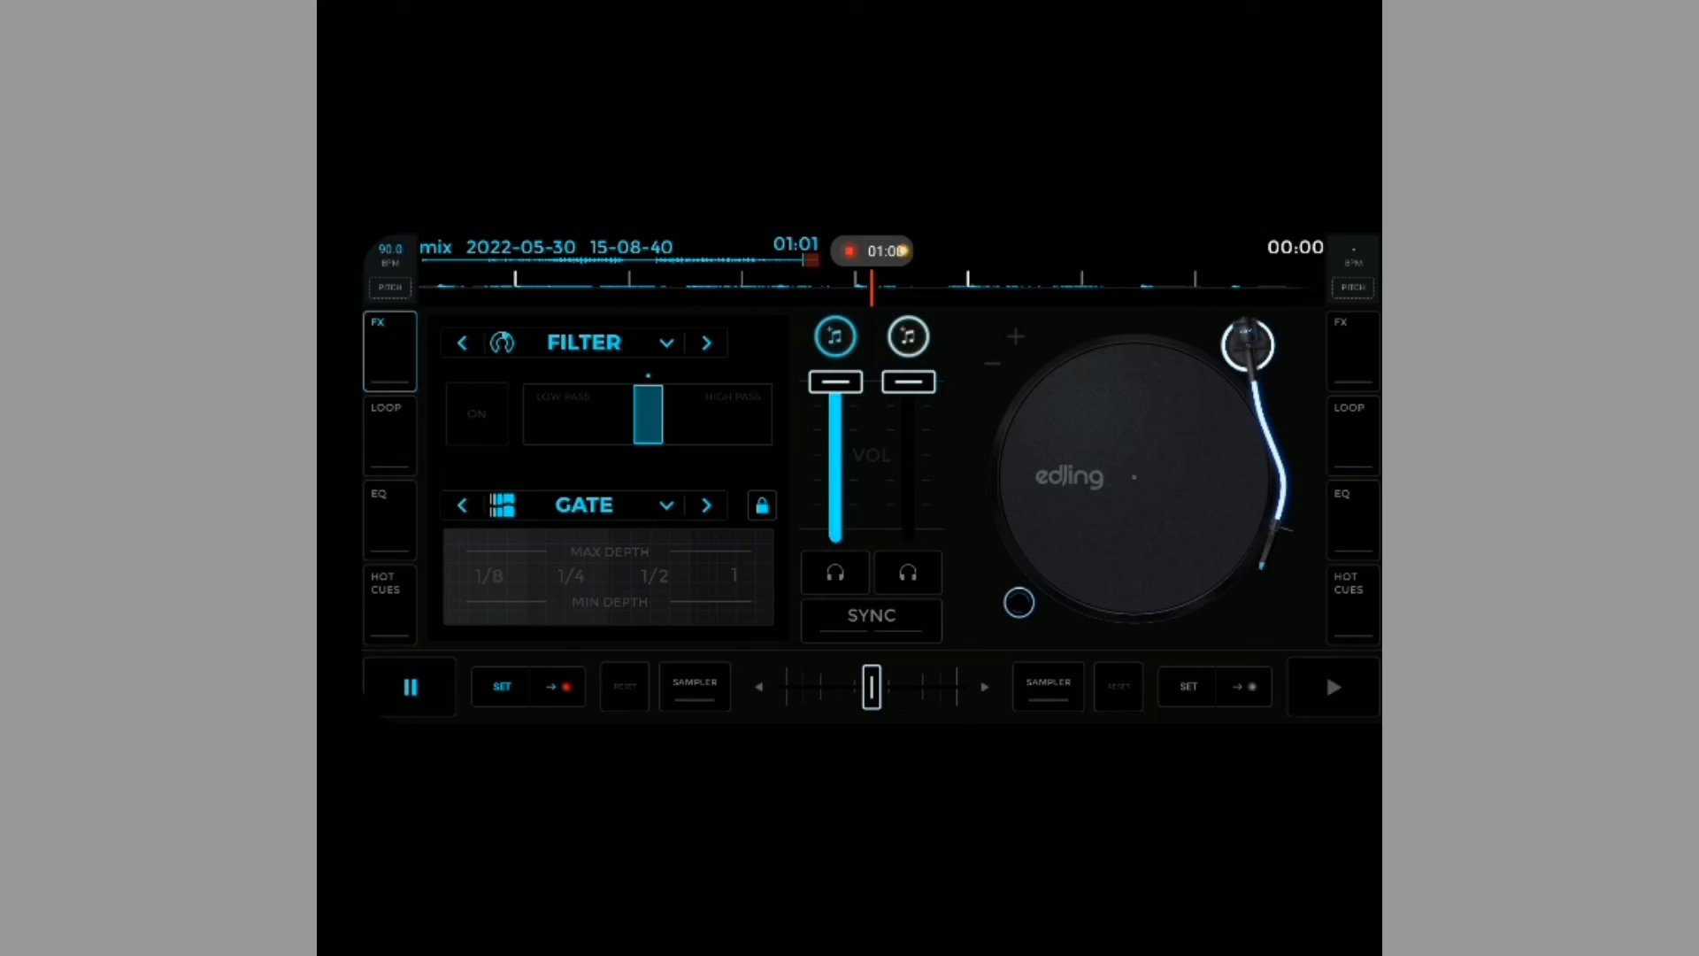
Stop the recording to save the Gate take, then return to the decks.
left_click(849, 250)
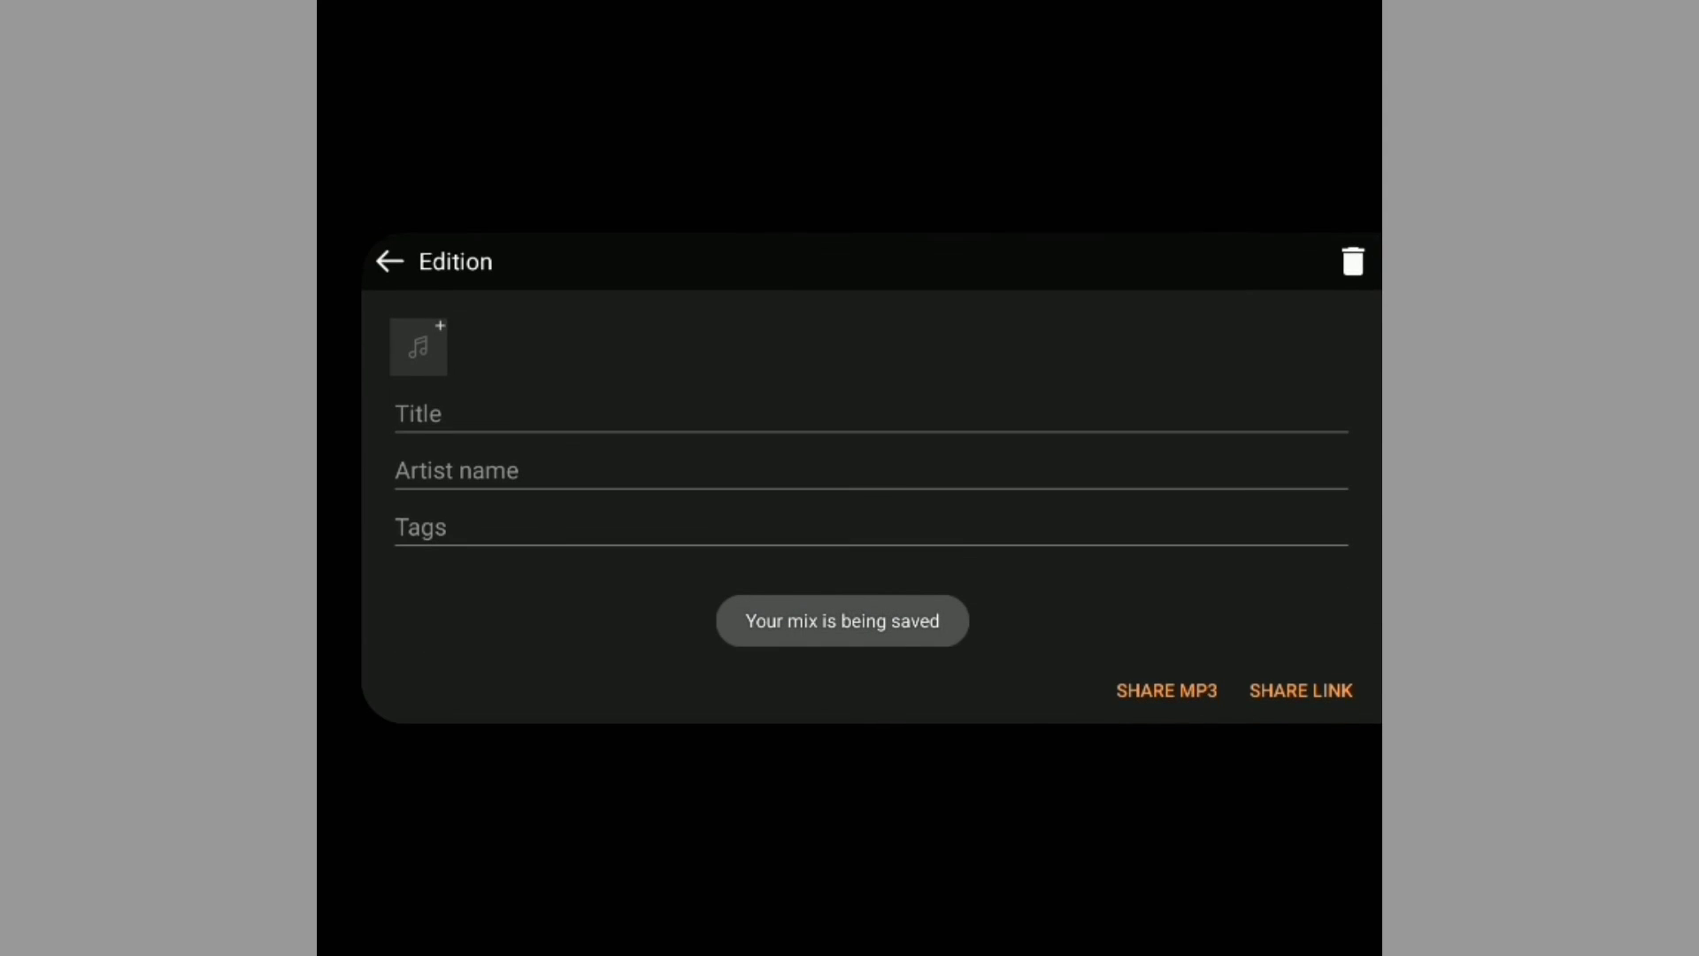
left_click(389, 261)
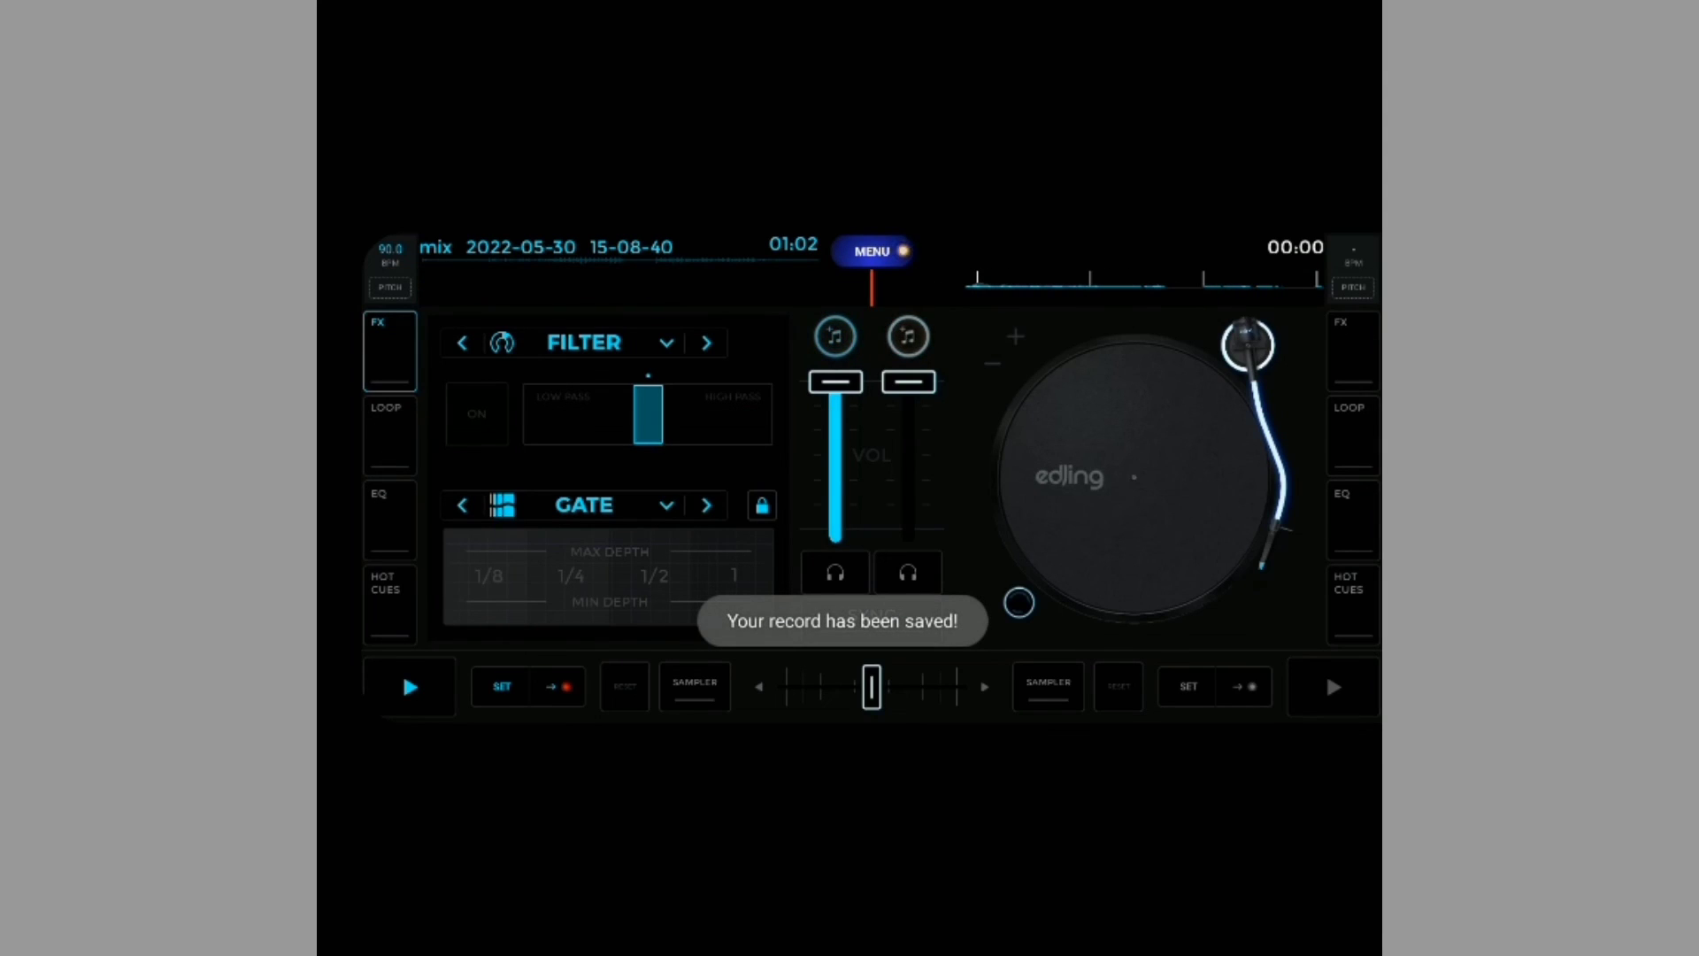